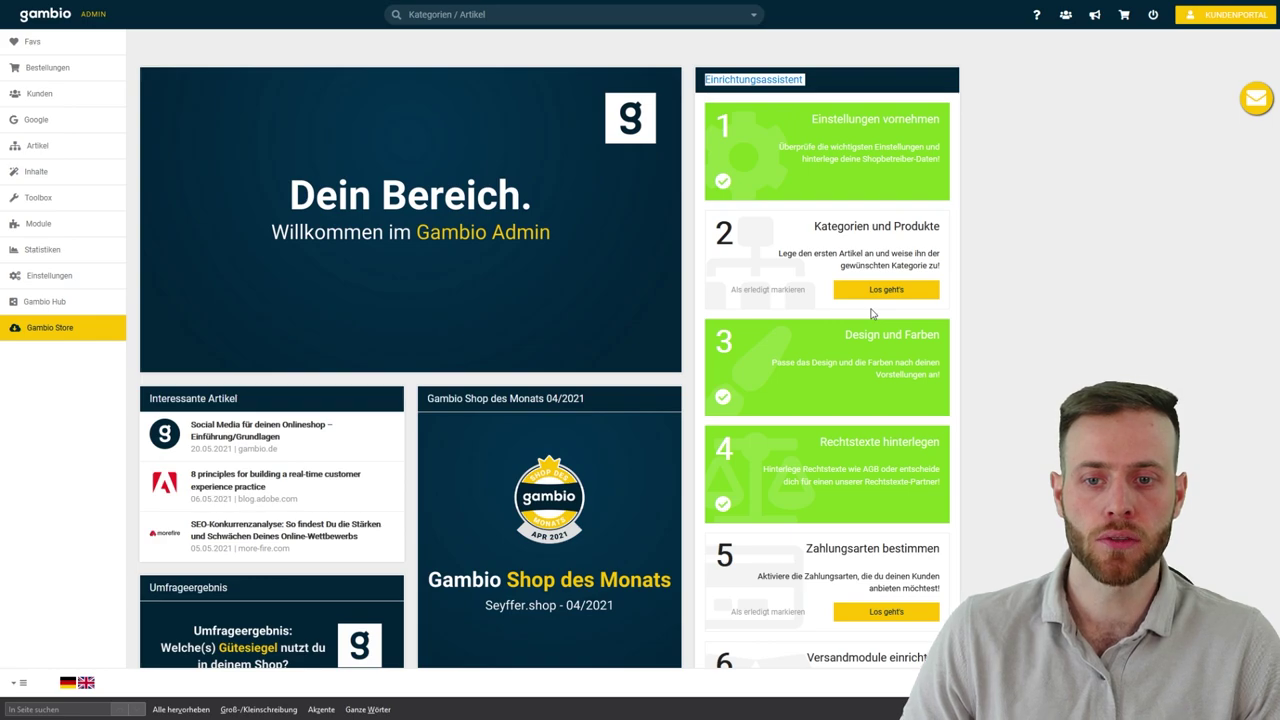
# - Look at the areas available to the admin search, and view and close the support contact form
pyautogui.scroll(-3, 871, 313)
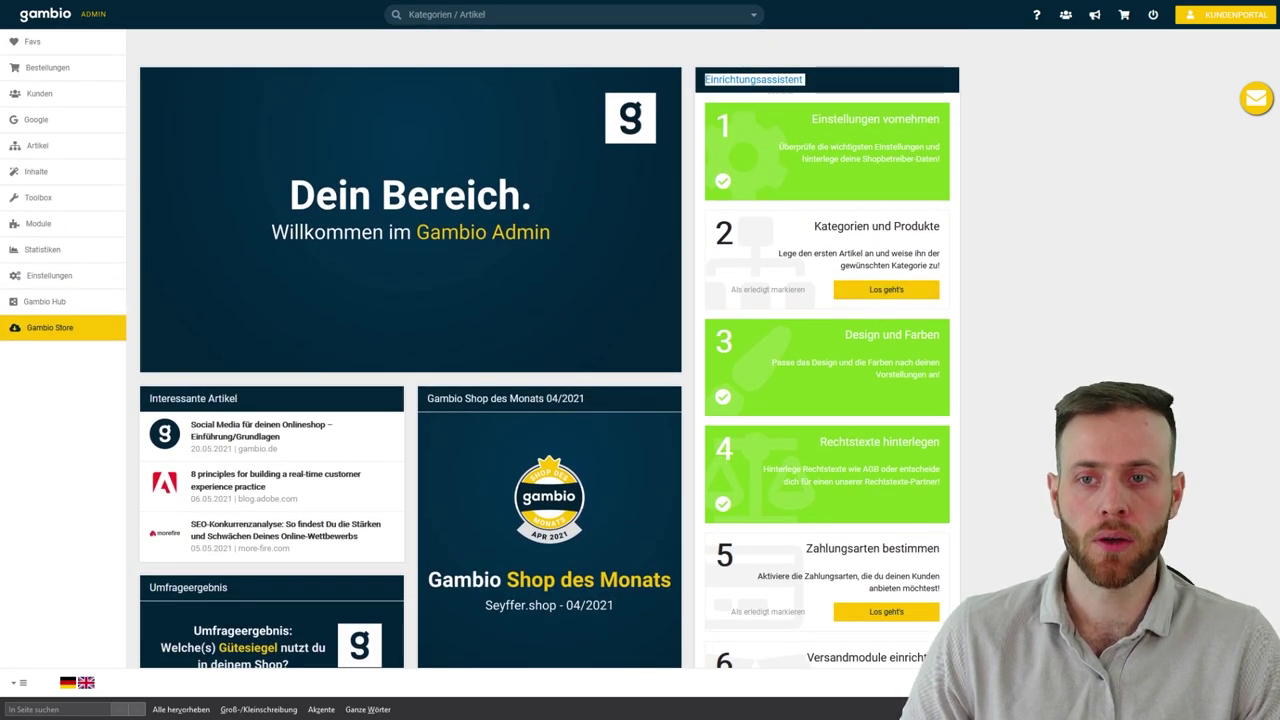
pyautogui.click(490, 14)
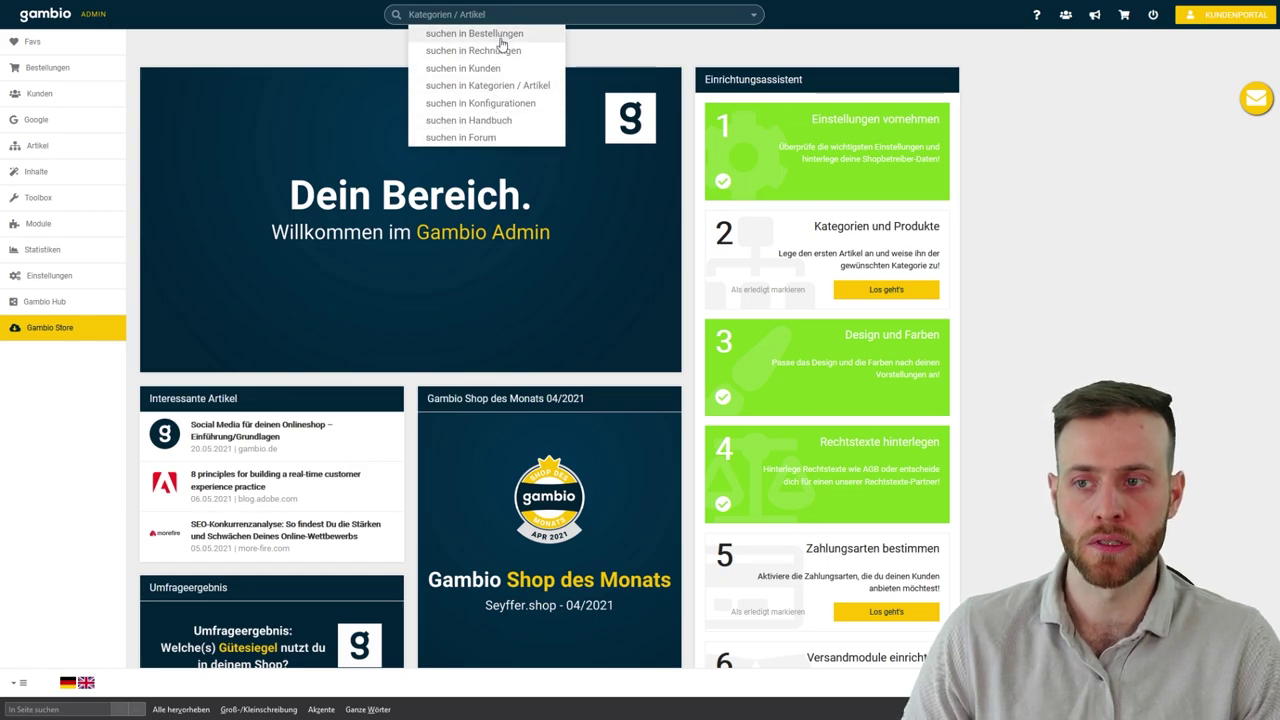
pyautogui.click(1030, 46)
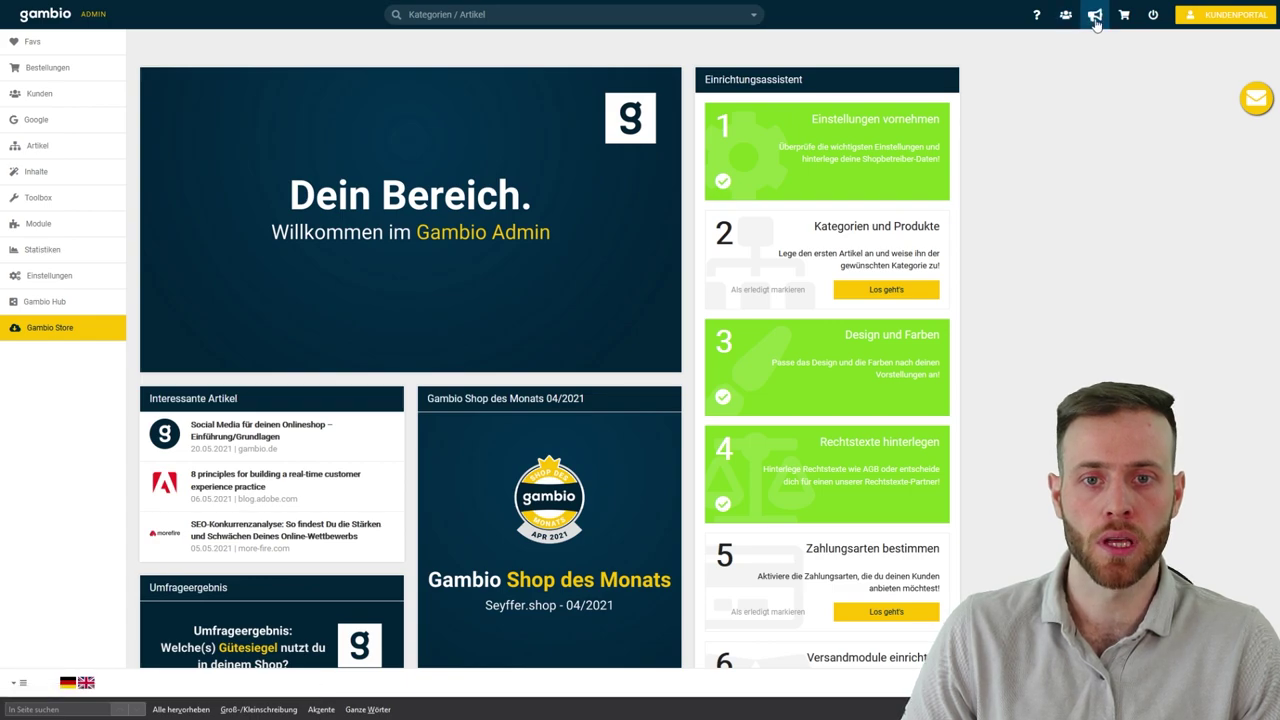
pyautogui.click(1250, 102)
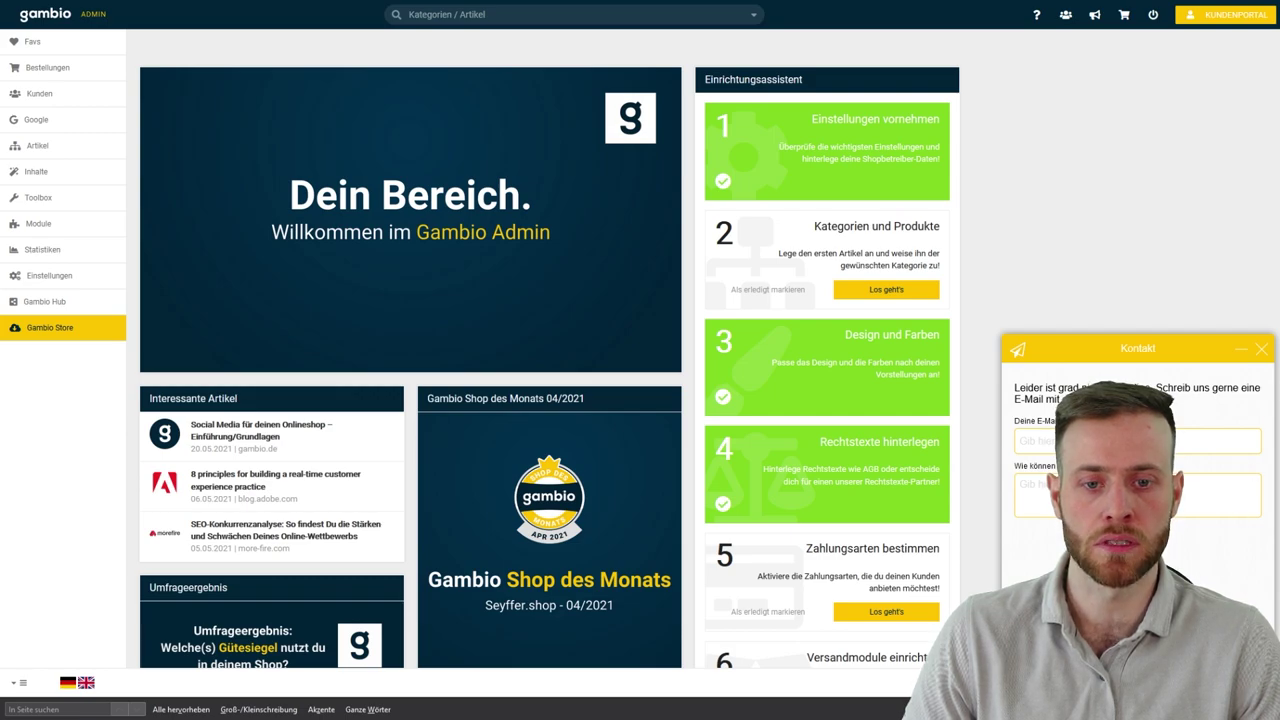
pyautogui.click(1263, 351)
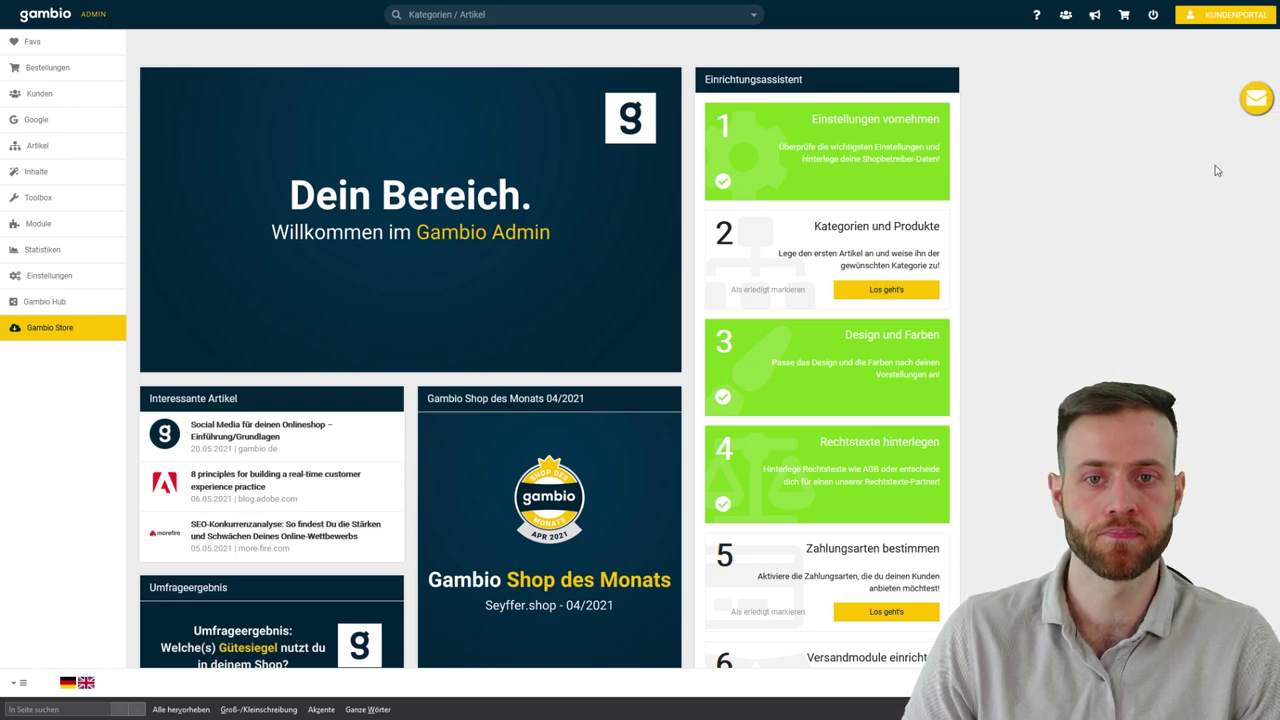
# - View the shop's storefront, and return to the admin area to open the Einstellungen page
pyautogui.click(1125, 19)
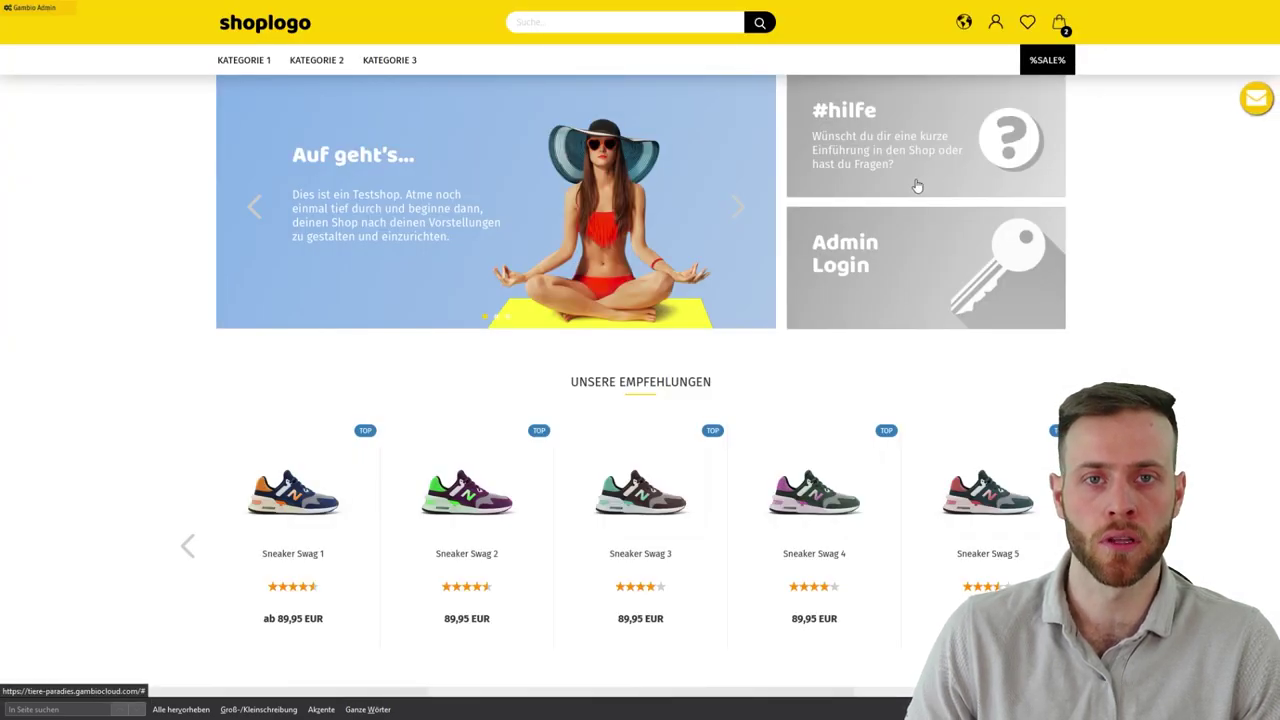
pyautogui.click(24, 10)
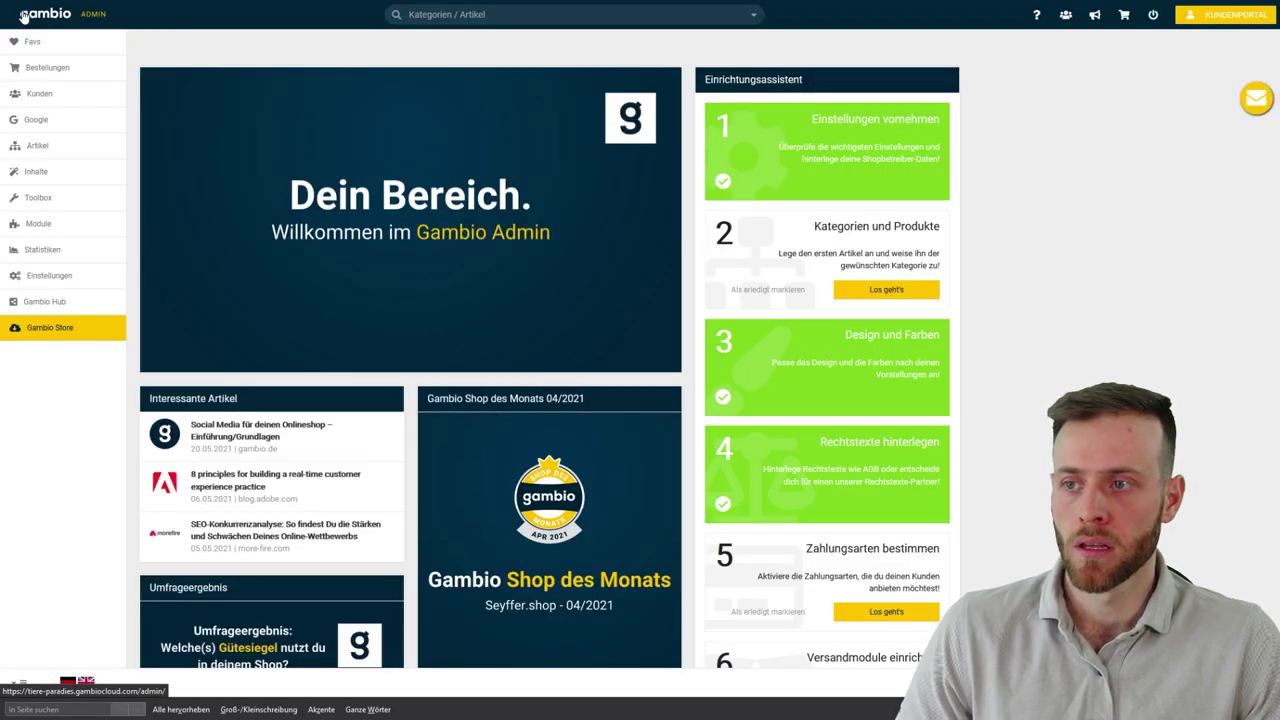
pyautogui.moveTo(86, 212)
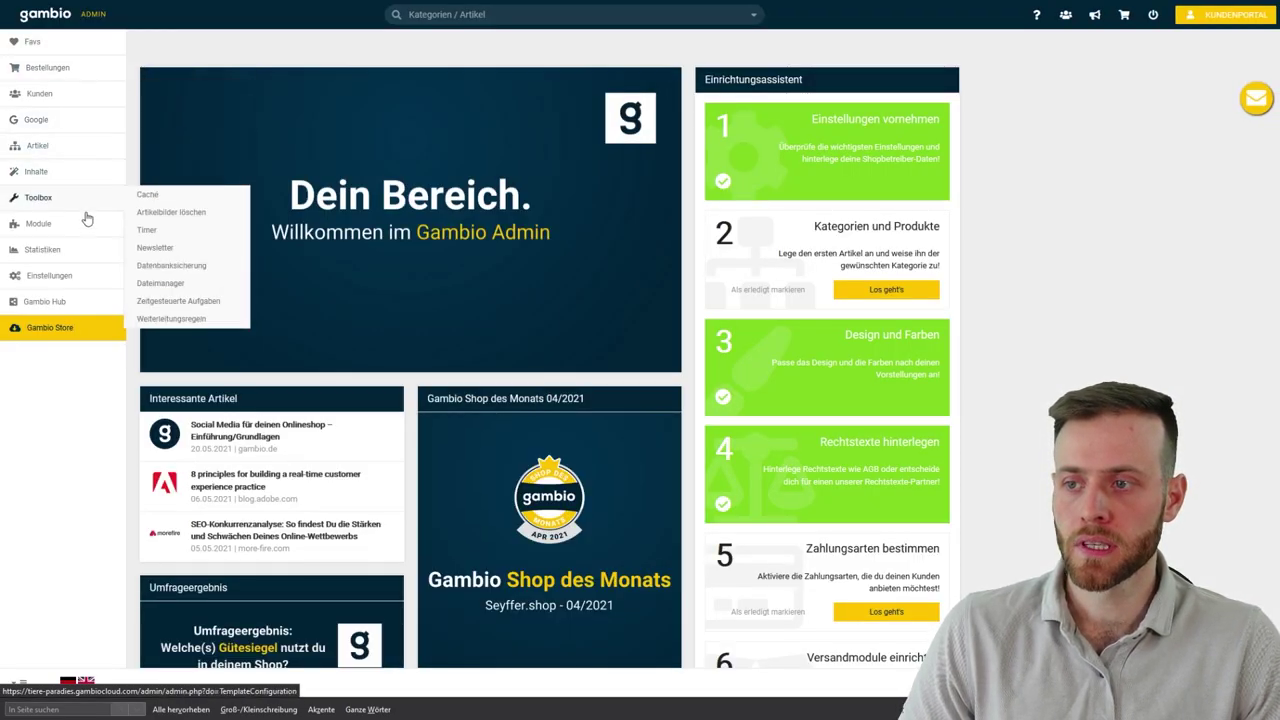
pyautogui.click(42, 281)
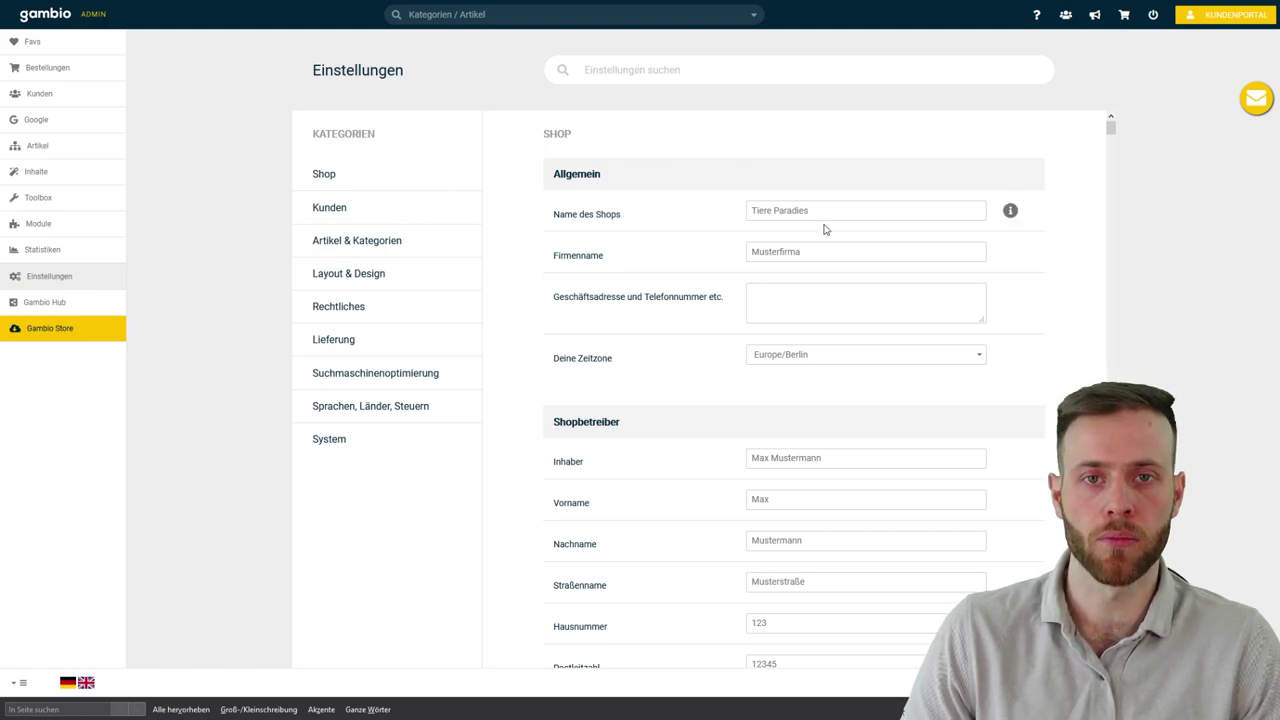
# - Take the shop offline by setting Aktueller Shopstatus to Aus on the Shop online/offline page, and save
pyautogui.moveTo(113, 164)
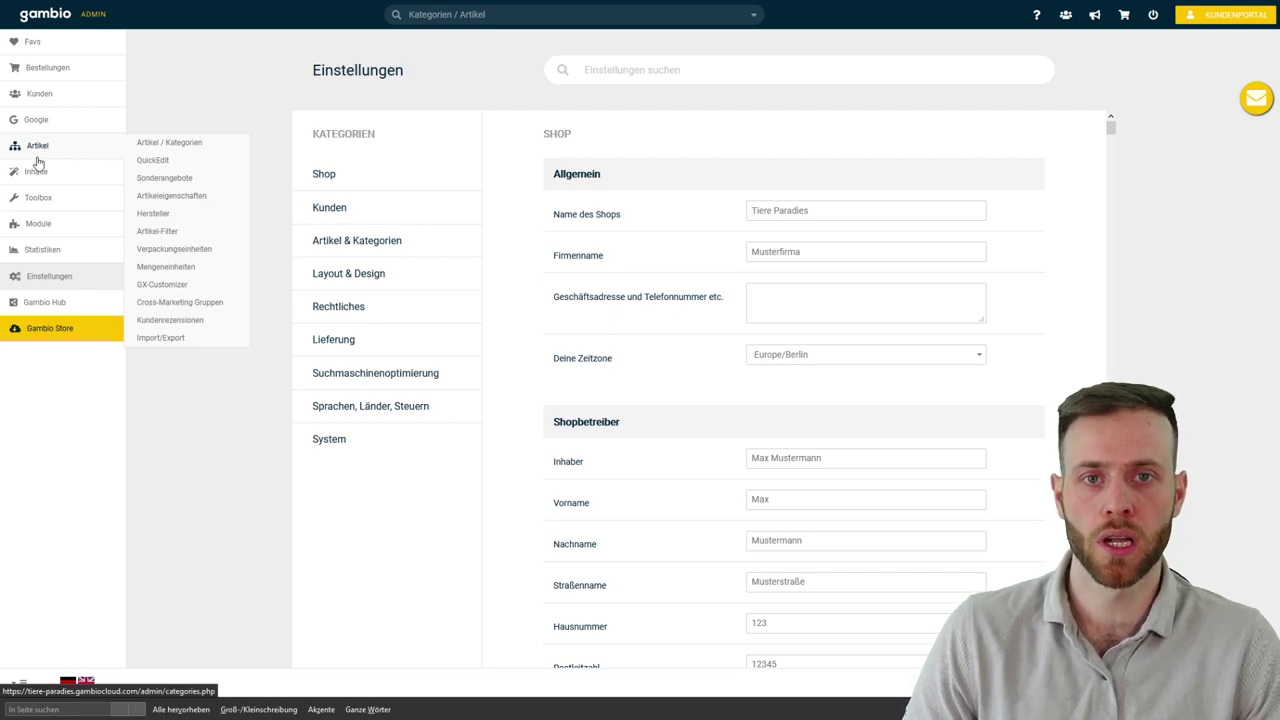
pyautogui.moveTo(40, 100)
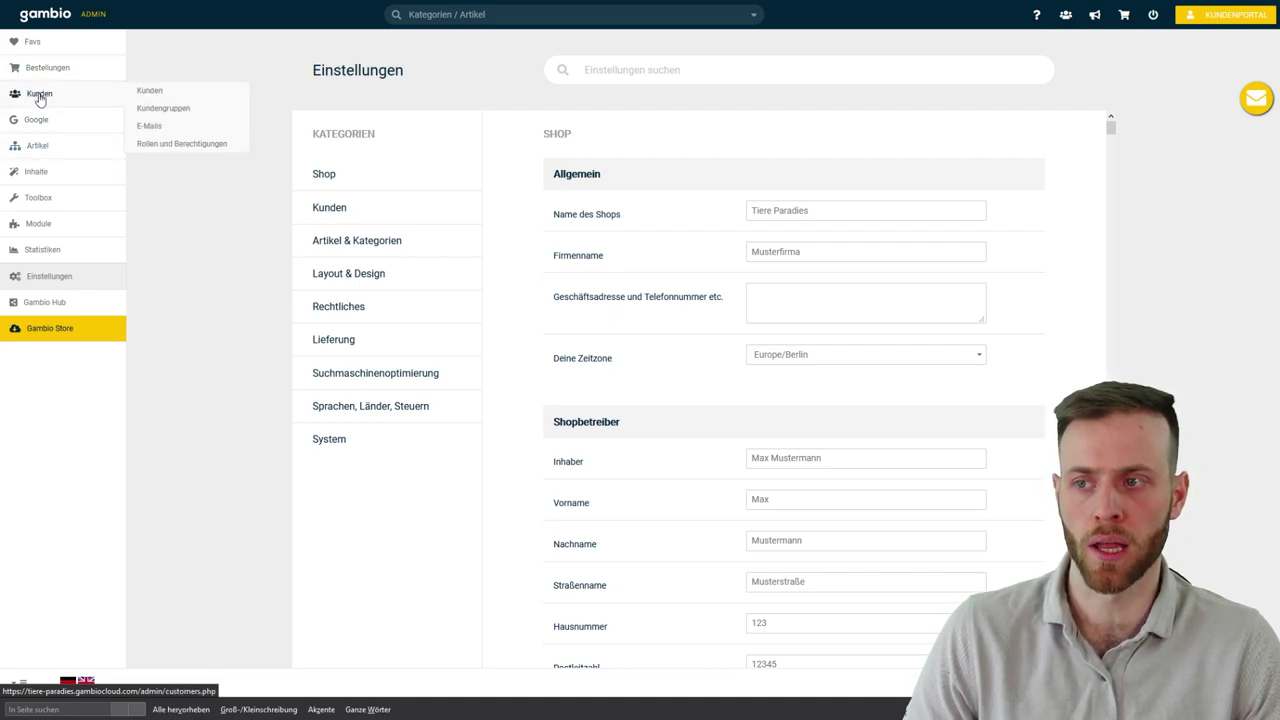
pyautogui.moveTo(48, 152)
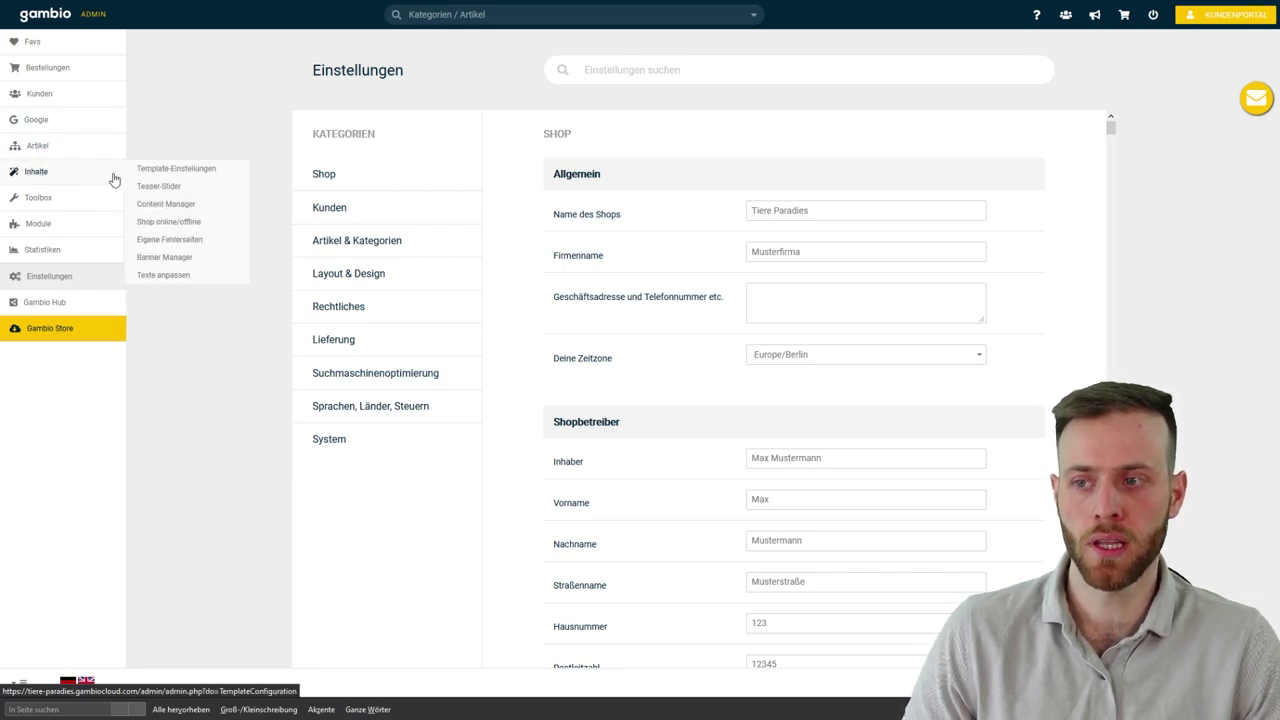
pyautogui.click(168, 222)
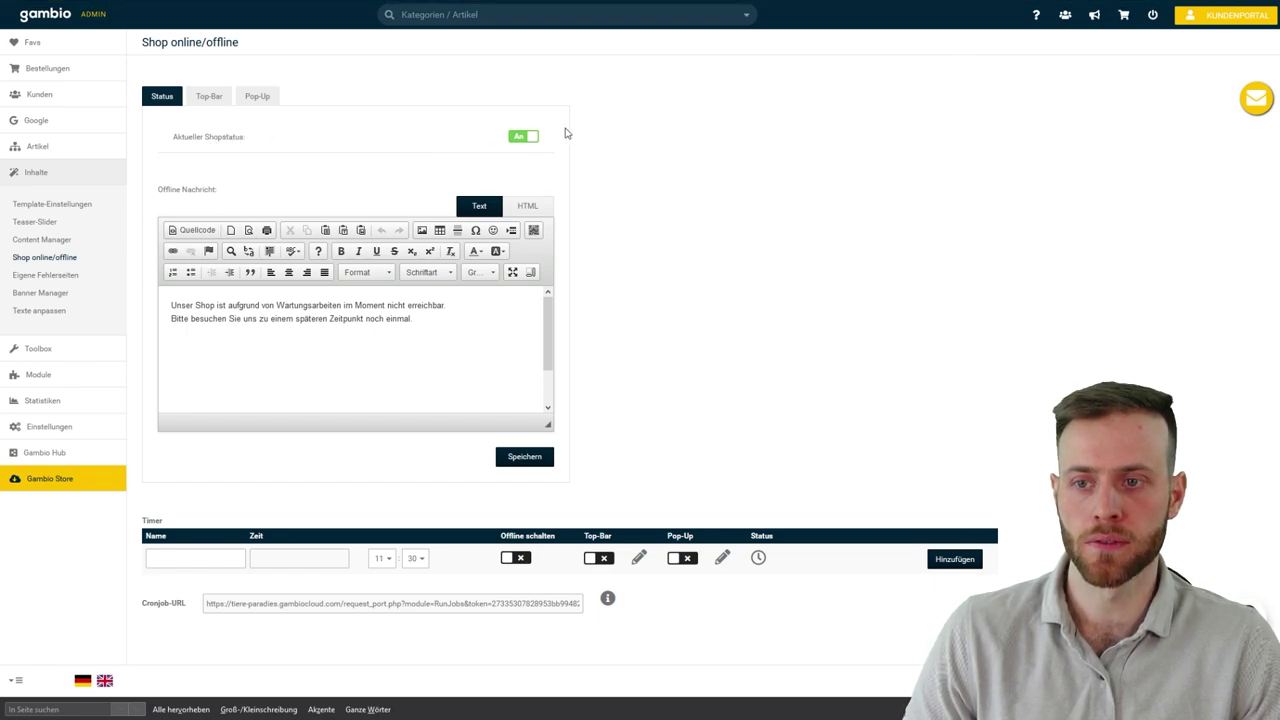
pyautogui.click(526, 137)
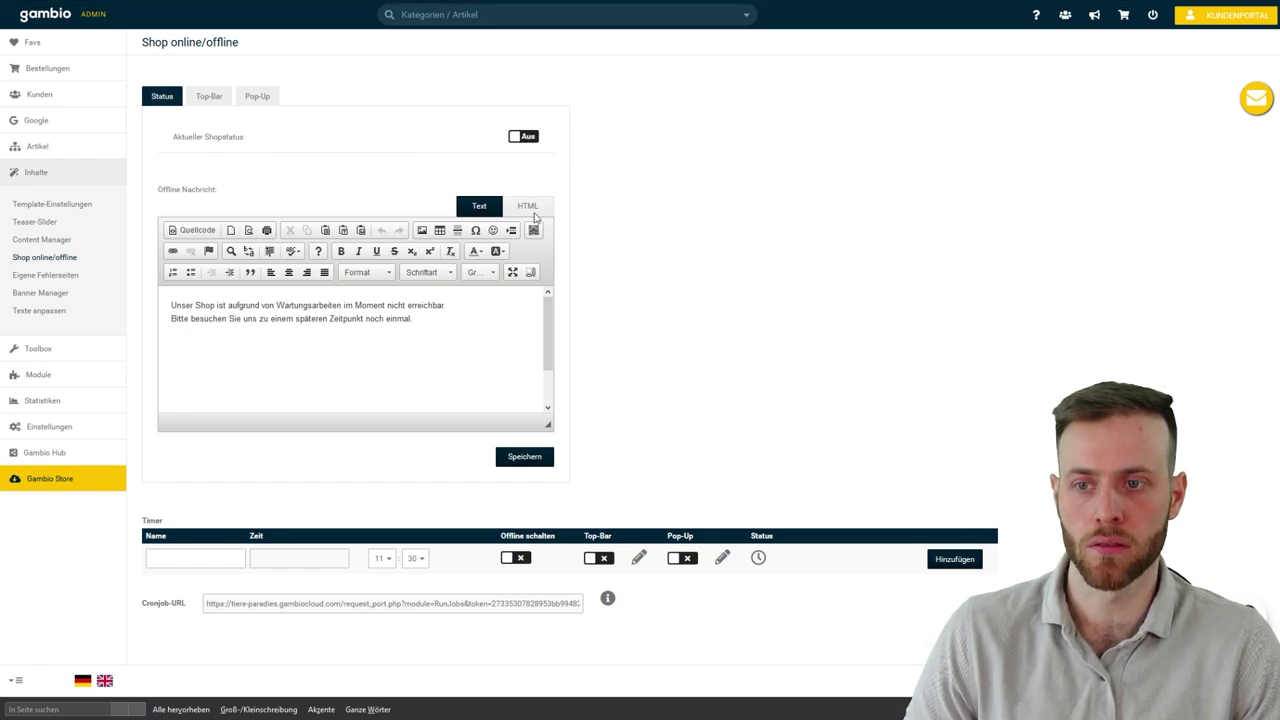
pyautogui.click(524, 458)
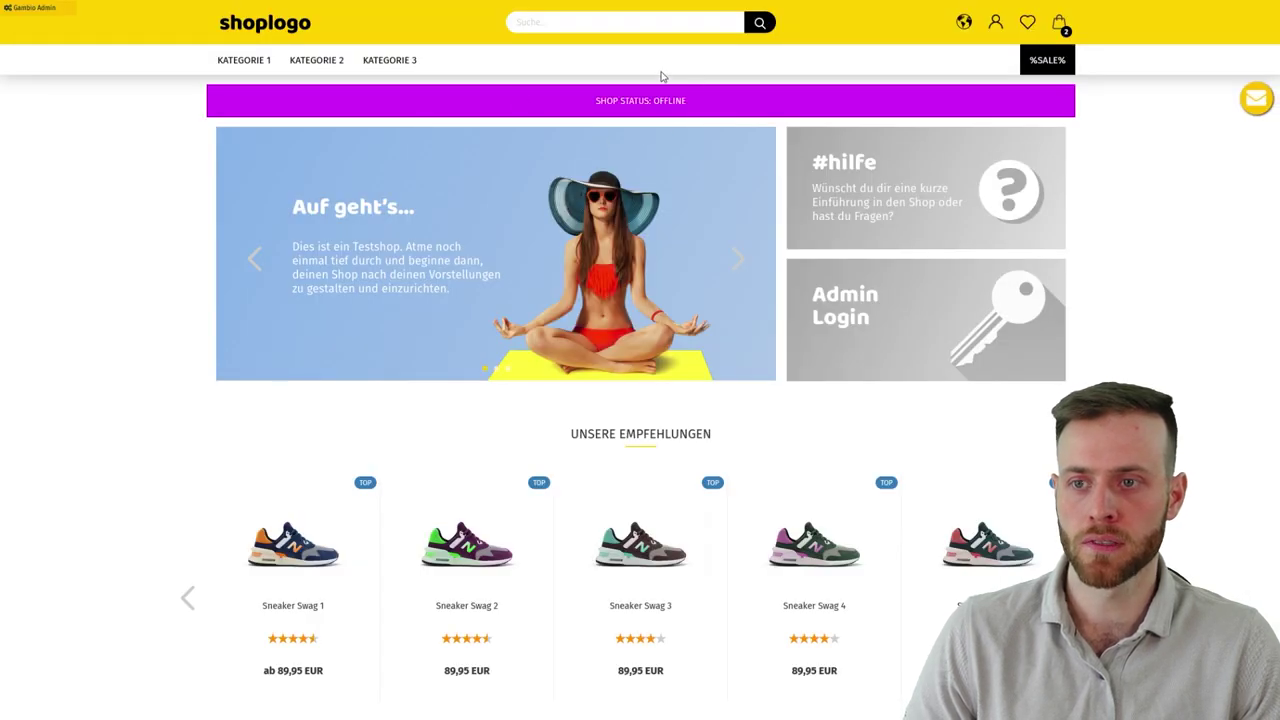
# - Check the shop status notice on the storefront and return to the Shop online/offline page
pyautogui.moveTo(574, 104); pyautogui.dragTo(713, 115)
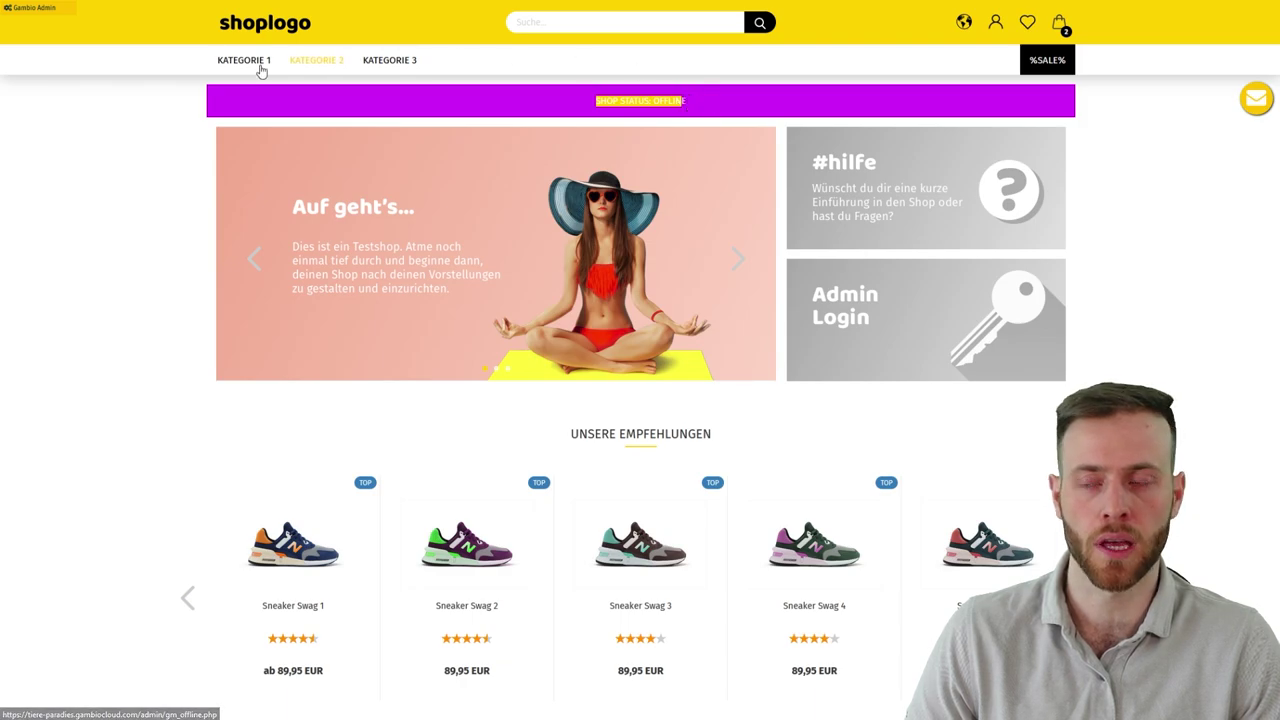
pyautogui.click(91, 321)
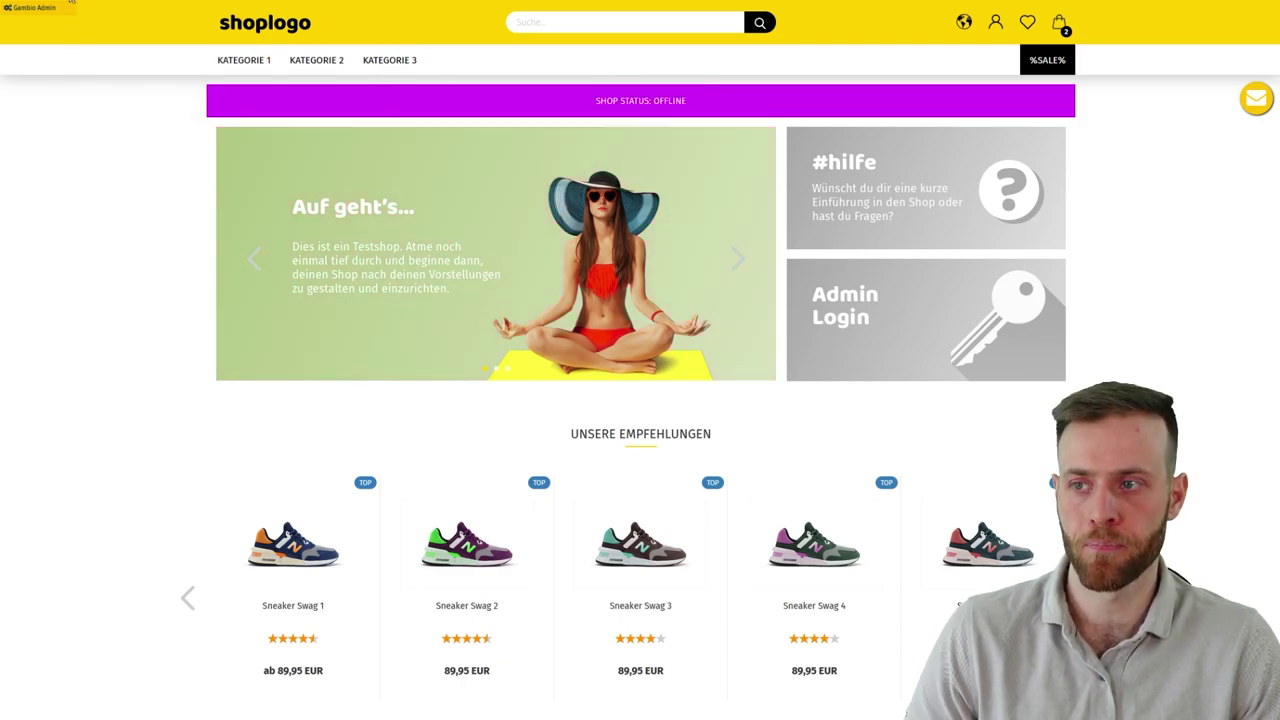
pyautogui.hotkey('ctrl', 'Tab')
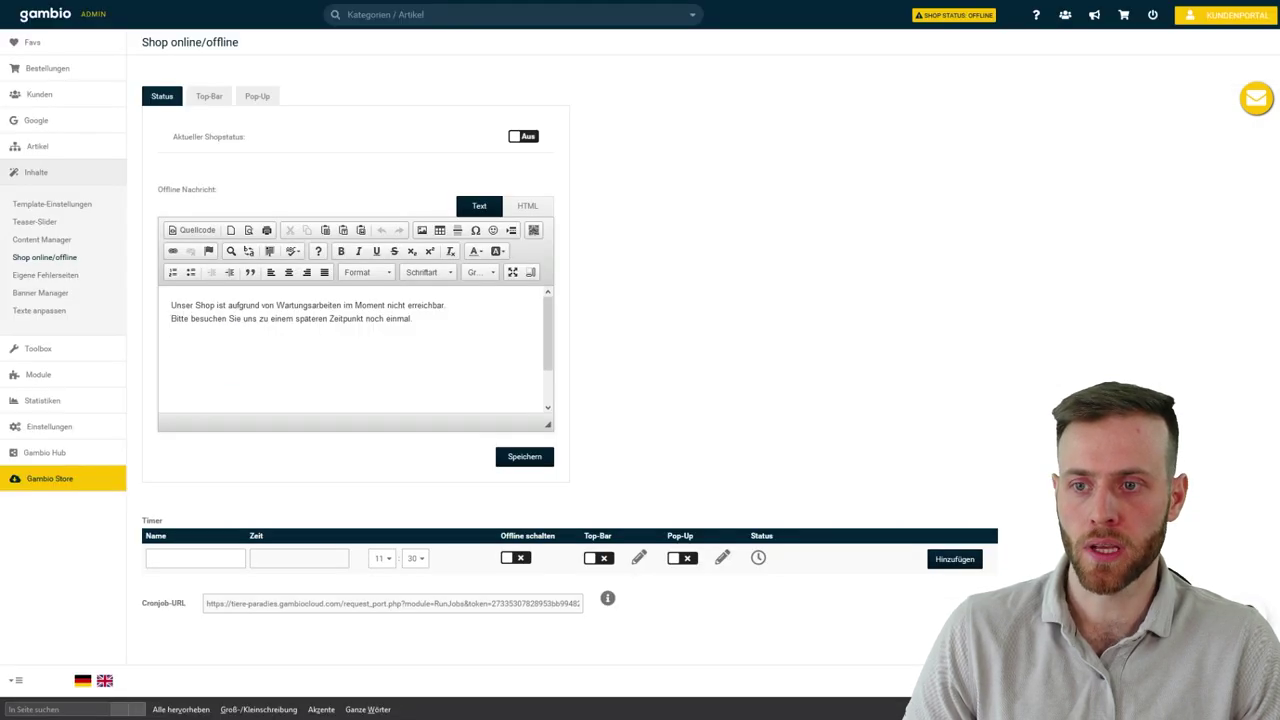
# - Open the Shop category in Einstellungen and examine the Name des Shops field
pyautogui.click(49, 428)
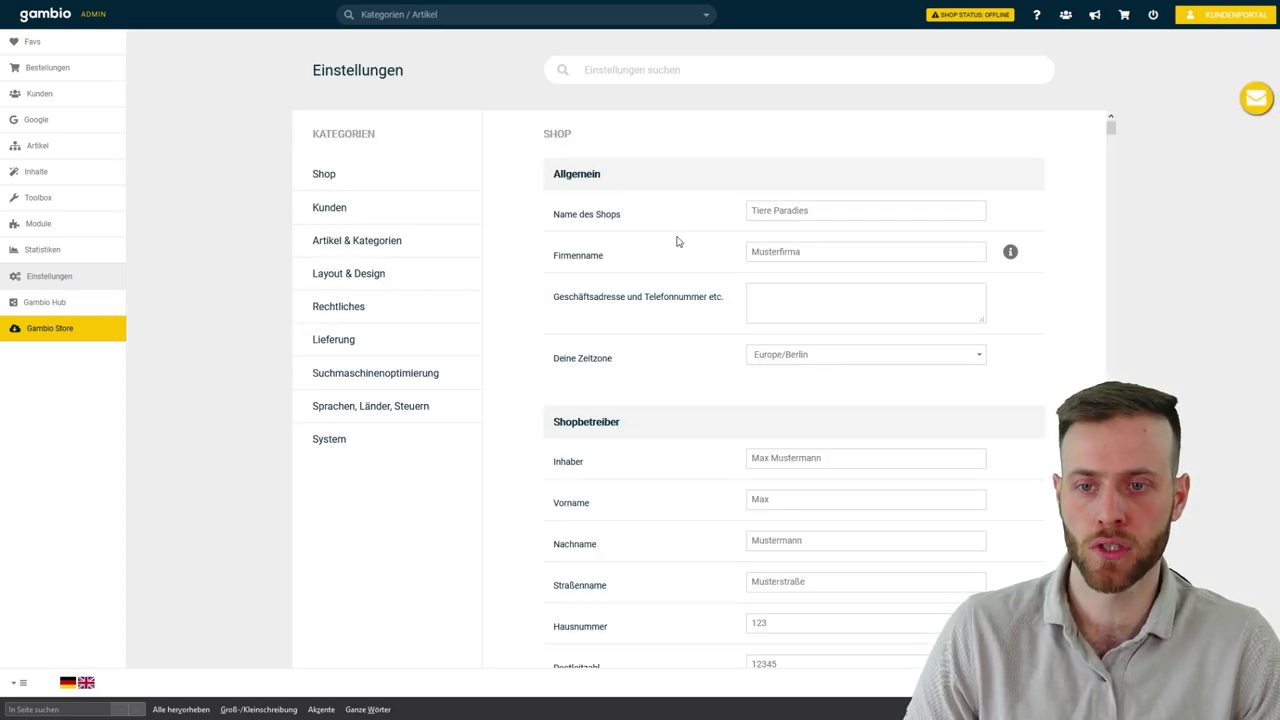
pyautogui.click(322, 175)
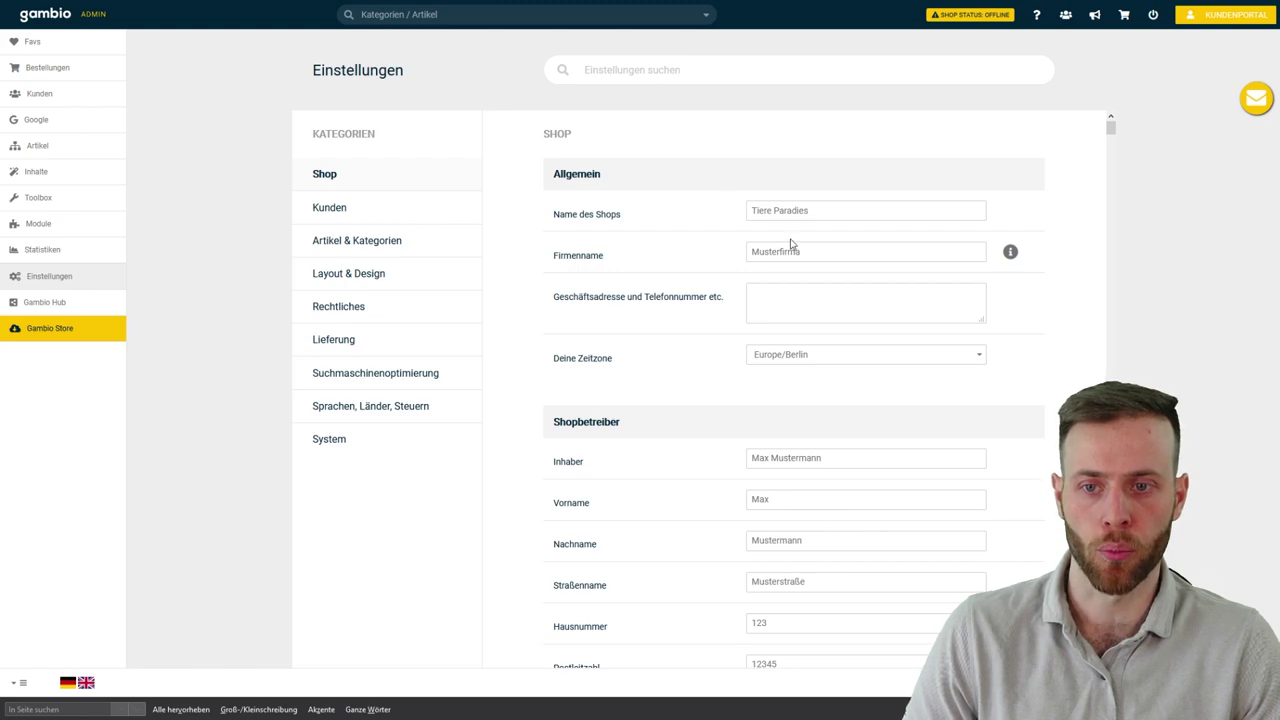
pyautogui.click(838, 212)
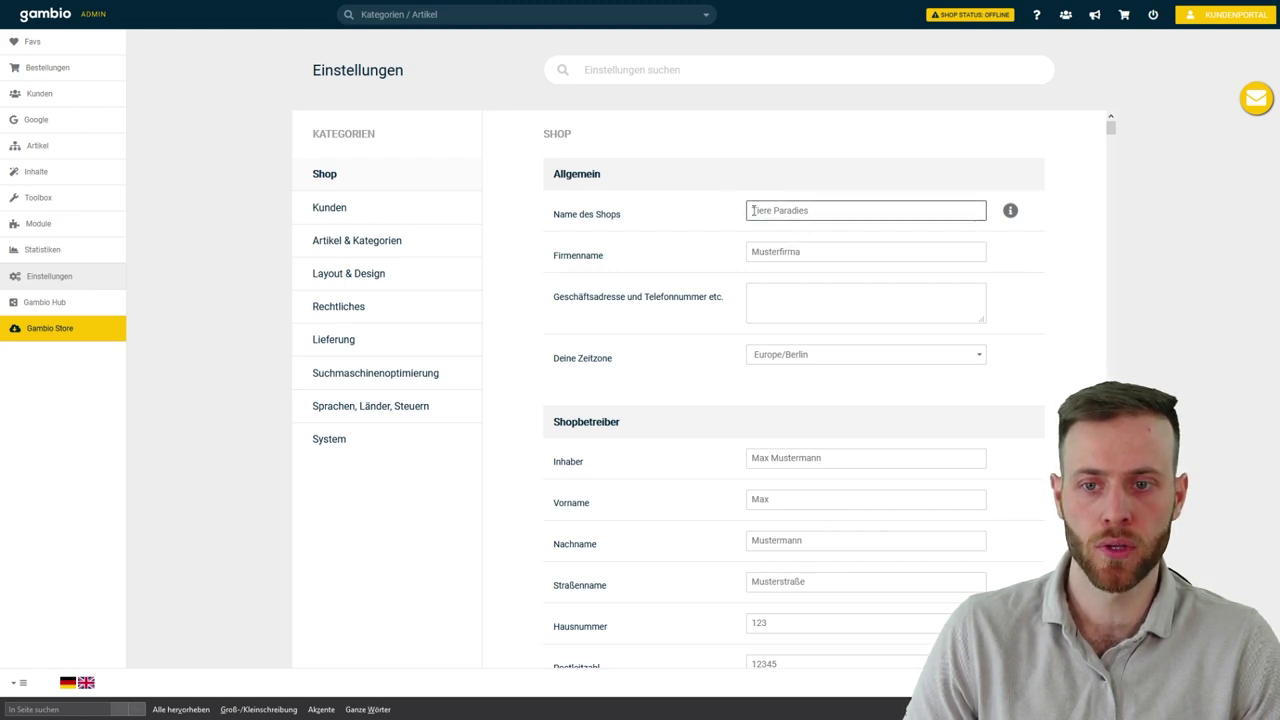
pyautogui.moveTo(1011, 212)
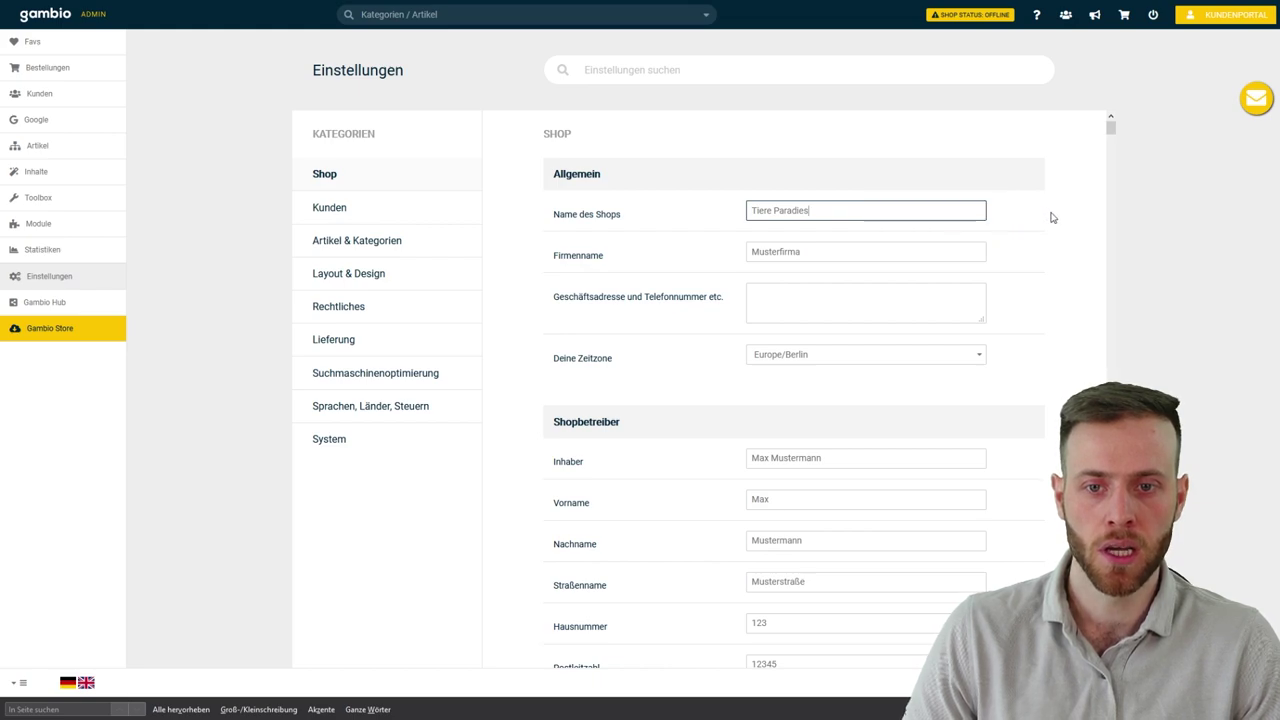
pyautogui.moveTo(1010, 304)
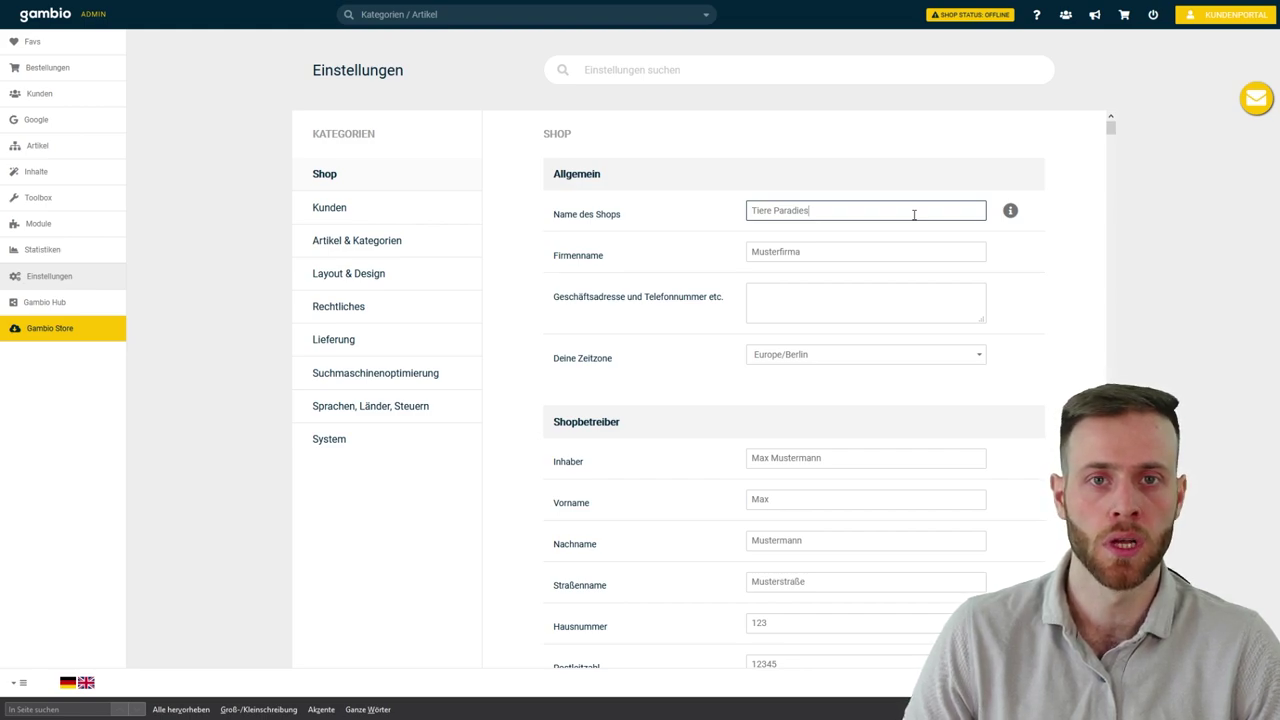
pyautogui.moveTo(913, 214); pyautogui.dragTo(766, 214)
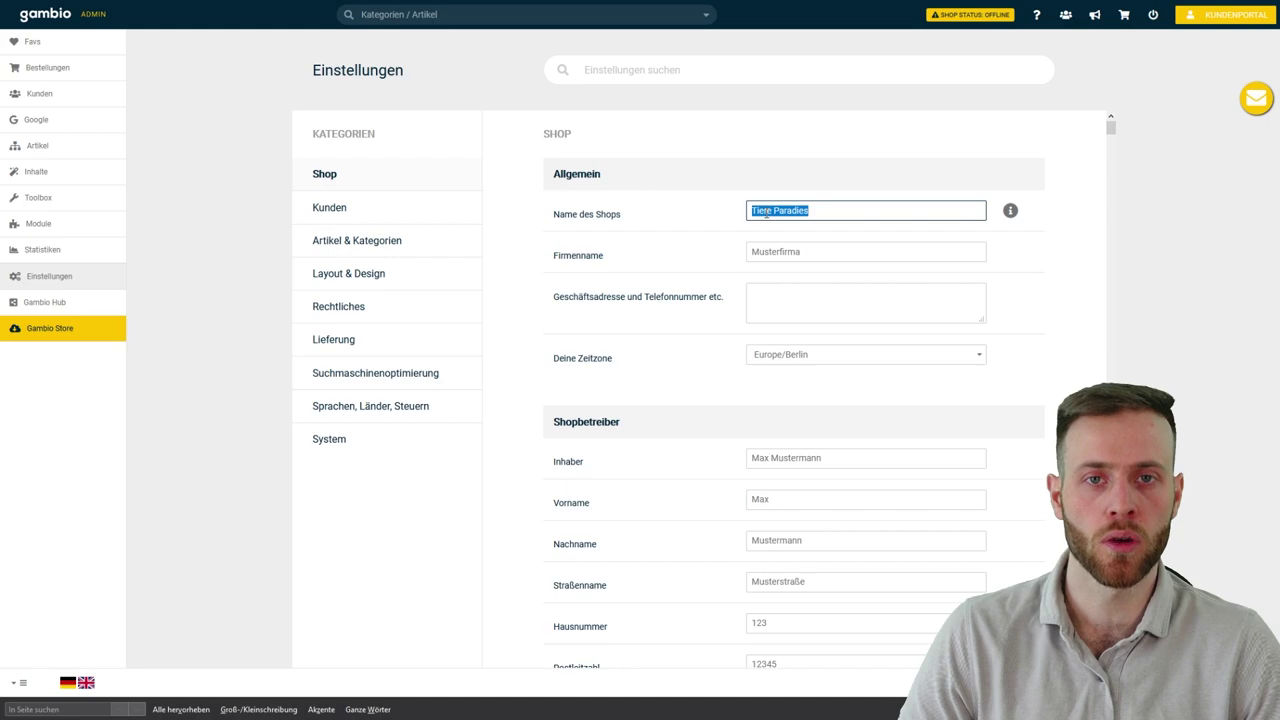
pyautogui.click(868, 213)
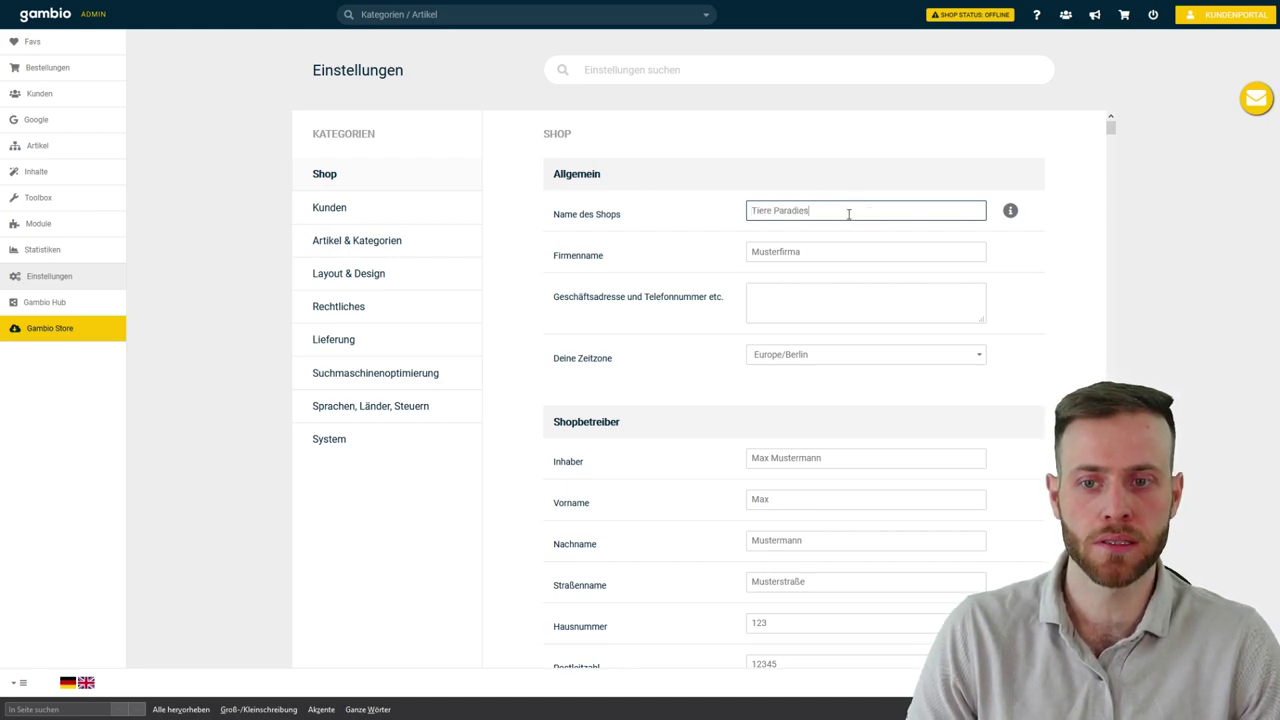
pyautogui.tripleClick(815, 213)
pyautogui.click(865, 211)
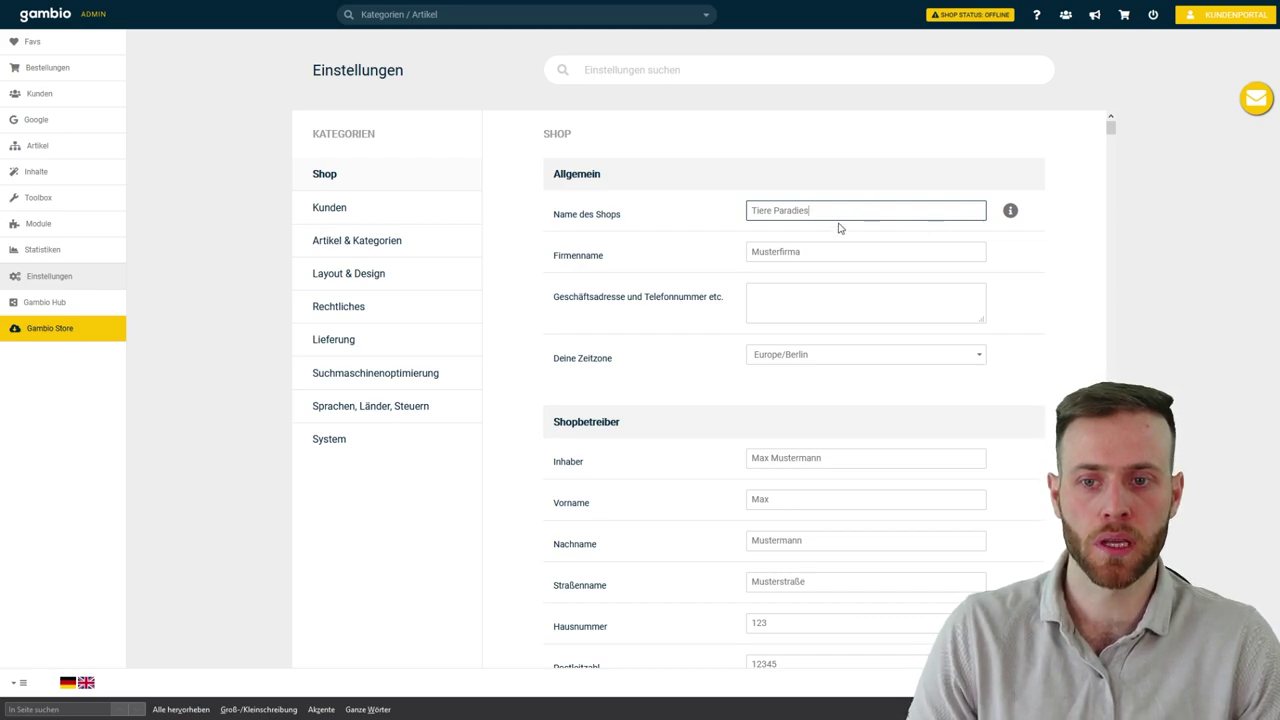
pyautogui.doubleClick(756, 210)
pyautogui.click(824, 212)
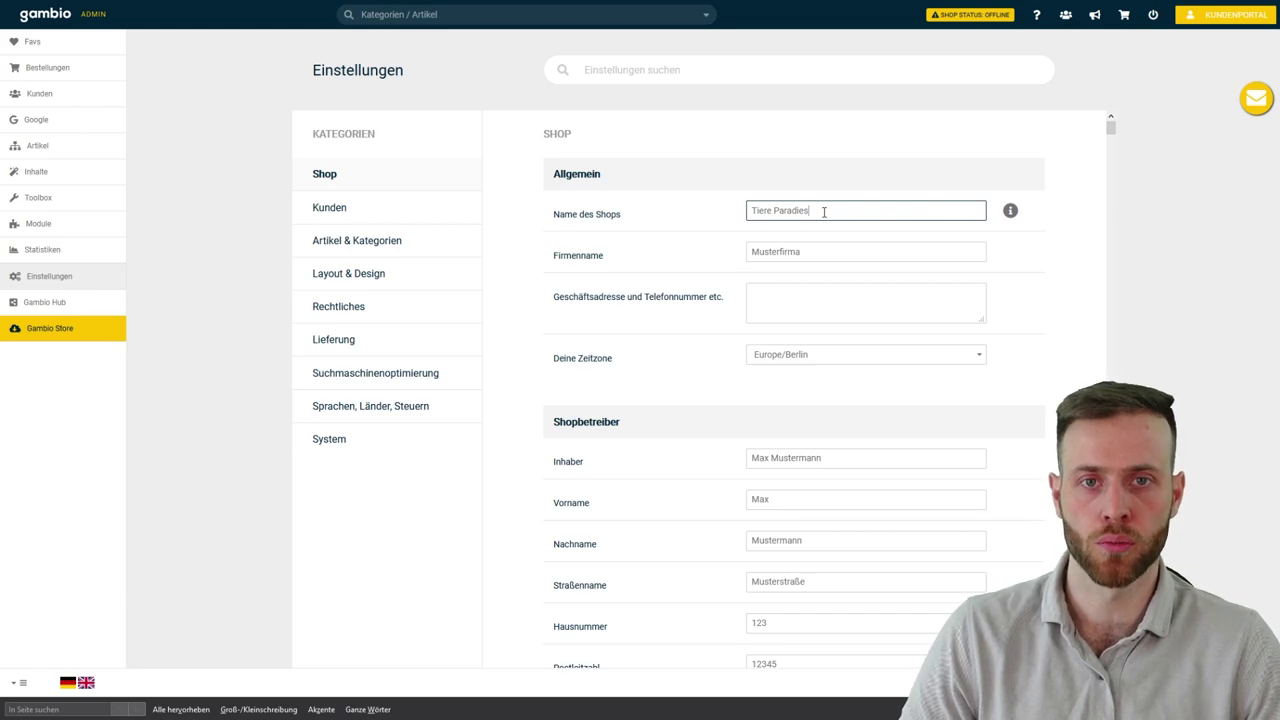
# - Review the Firmenname field and enlarge the Geschäftsadresse und Telefonnummer text box, ready for input
pyautogui.scroll(-1, 782, 283)
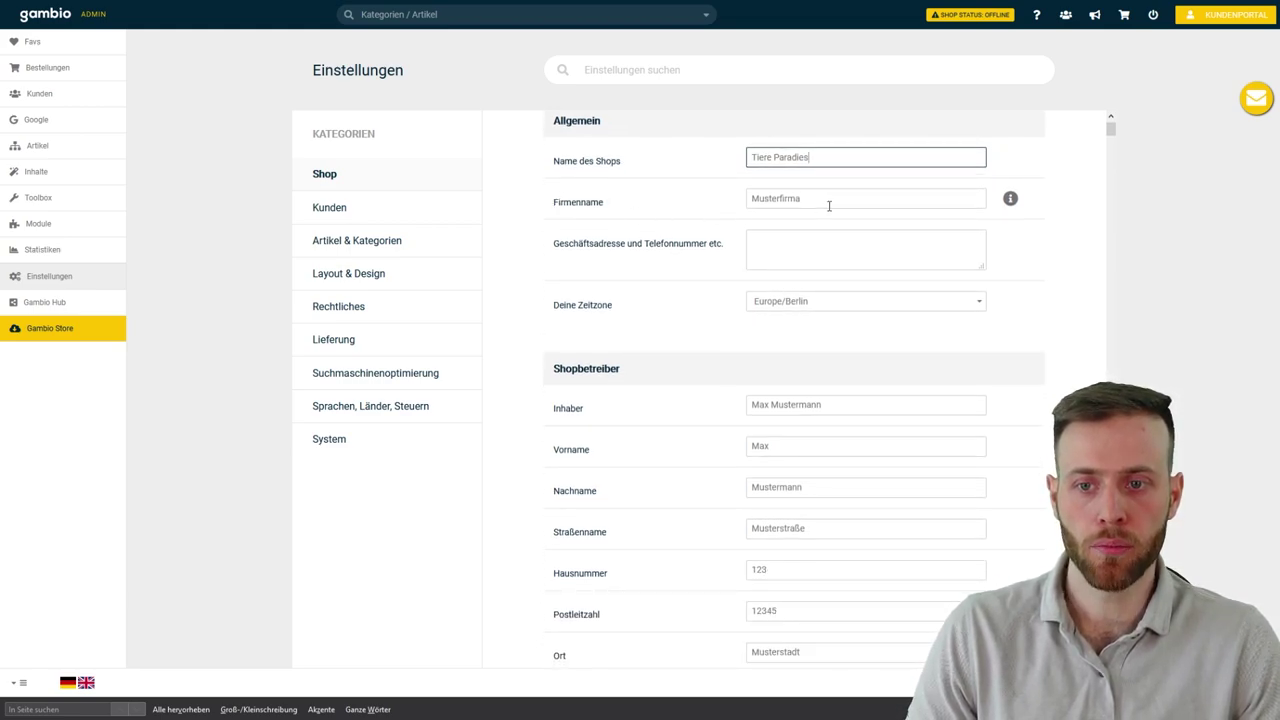
pyautogui.moveTo(829, 206); pyautogui.dragTo(733, 200)
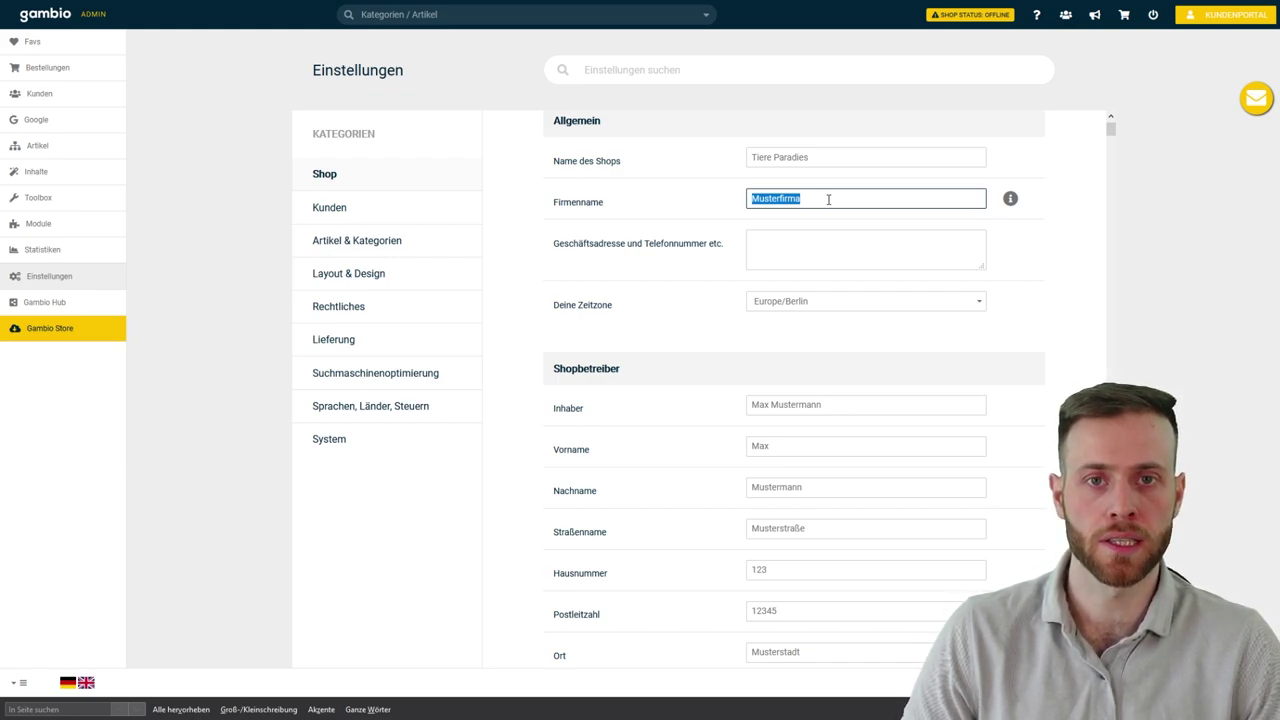
pyautogui.click(839, 201)
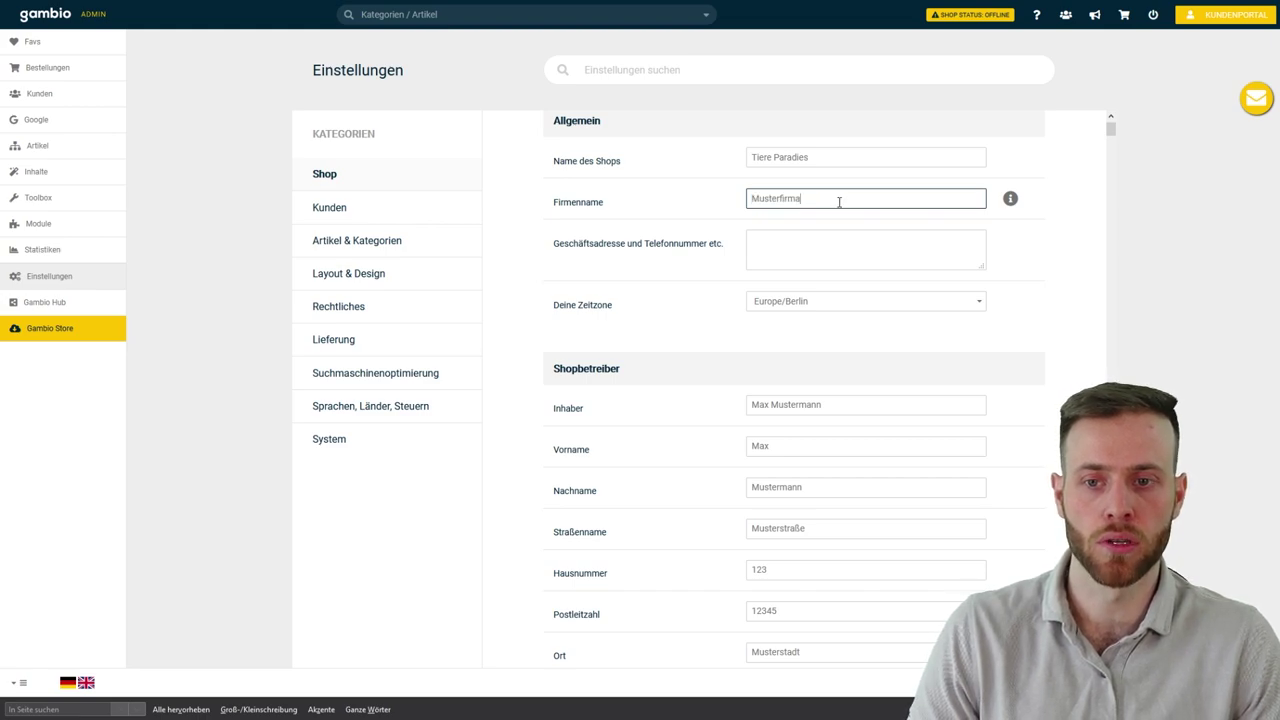
pyautogui.scroll(-2, 840, 303)
pyautogui.scroll(1, 840, 294)
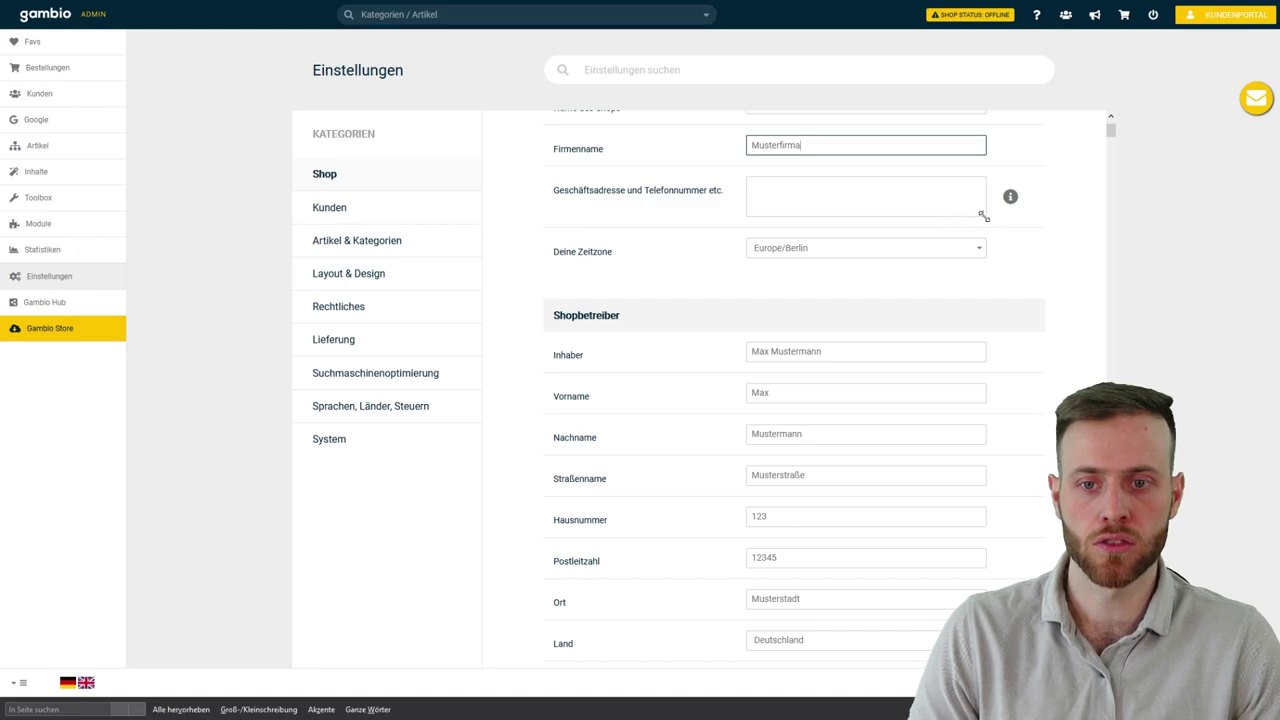
pyautogui.moveTo(981, 215); pyautogui.dragTo(977, 293)
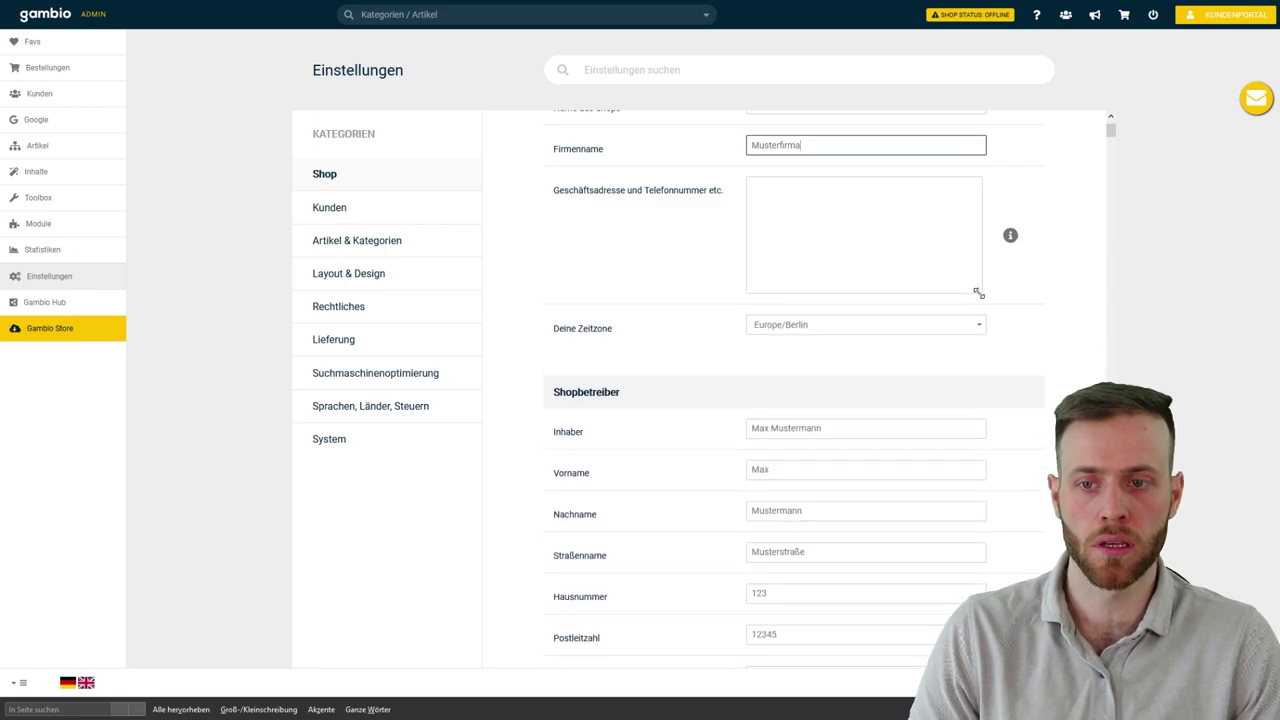
pyautogui.click(772, 195)
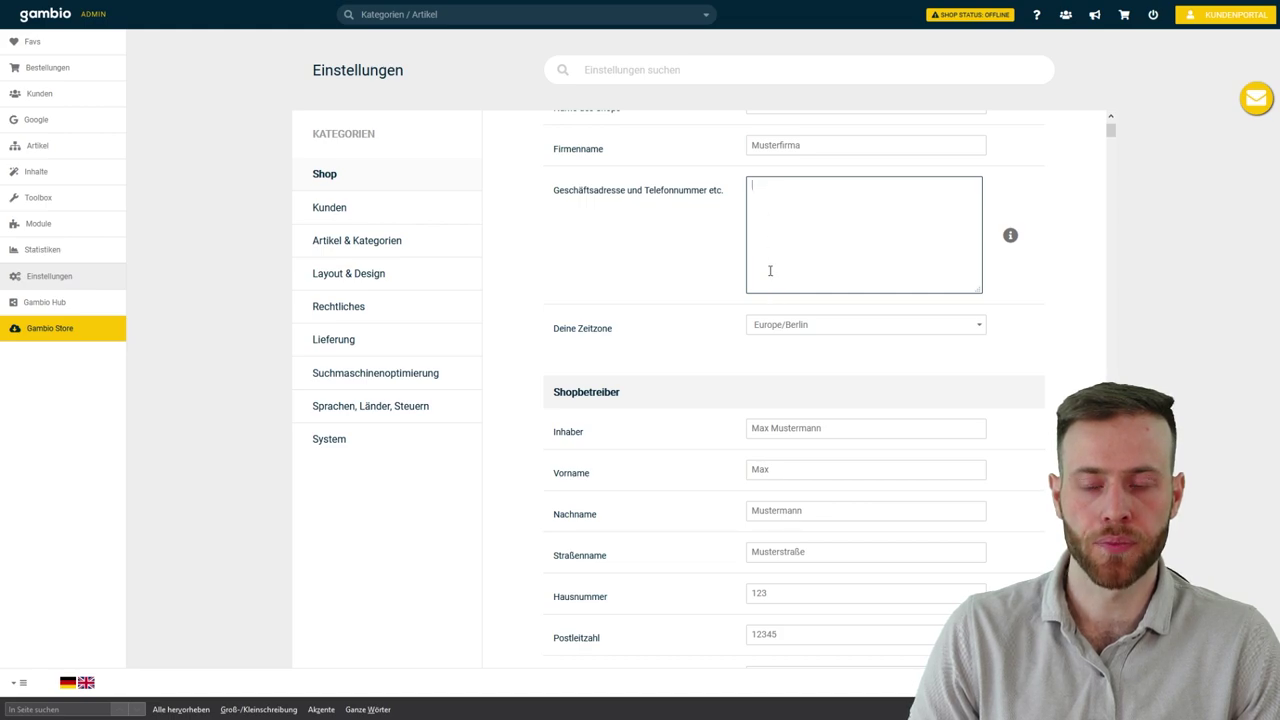
# - Review the owner's name, address and contact fields in the Shopbetreiber section
pyautogui.scroll(-3, 766, 349)
pyautogui.scroll(-2, 777, 325)
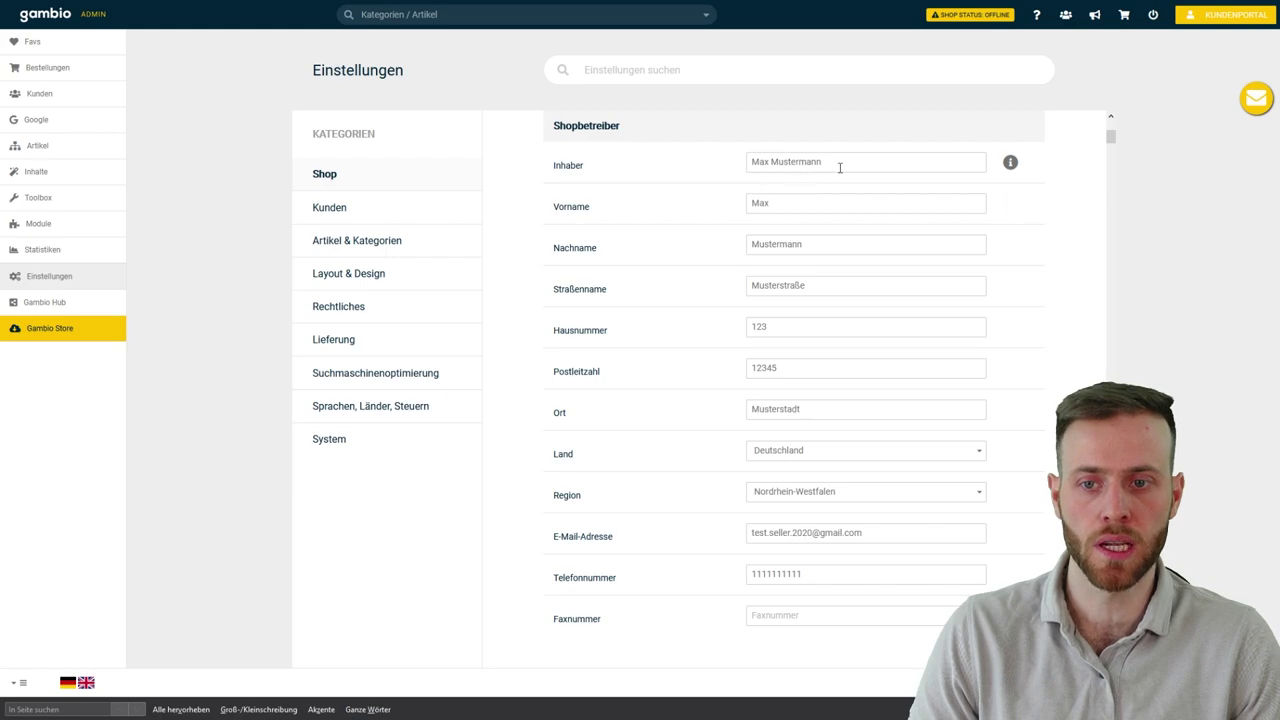
pyautogui.moveTo(882, 162); pyautogui.dragTo(716, 164)
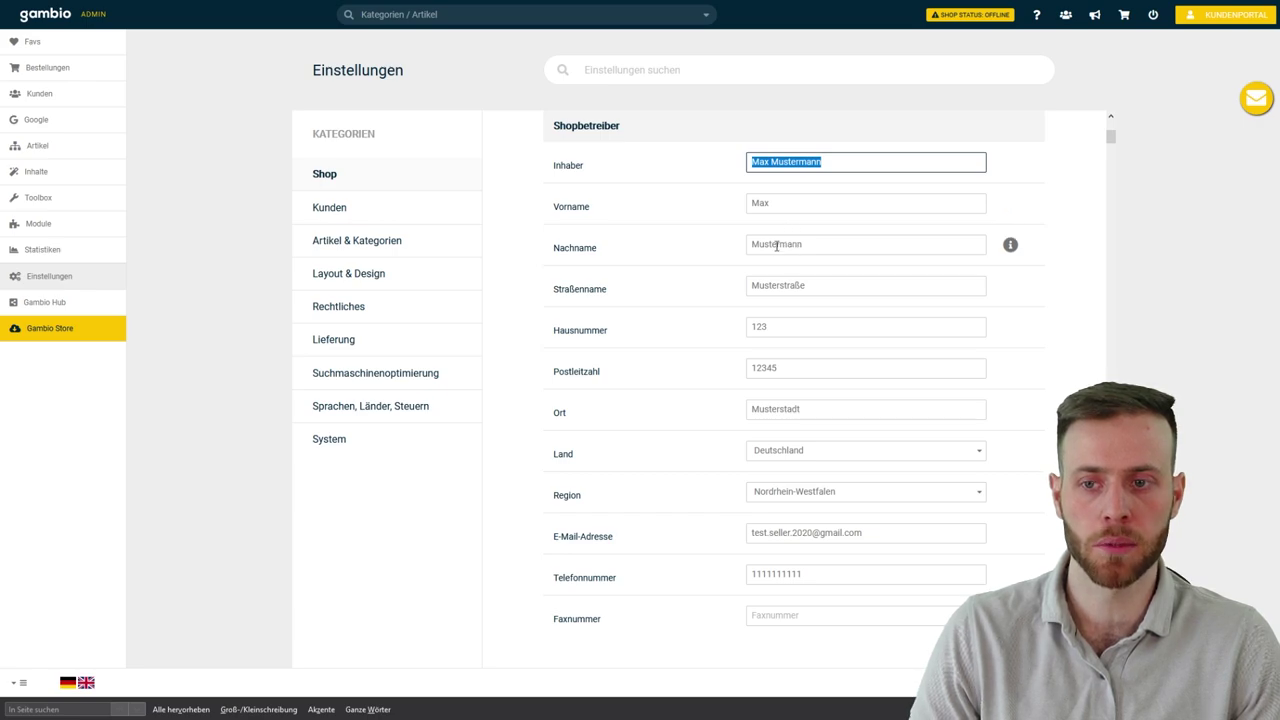
pyautogui.scroll(-1, 780, 258)
pyautogui.scroll(-2, 772, 291)
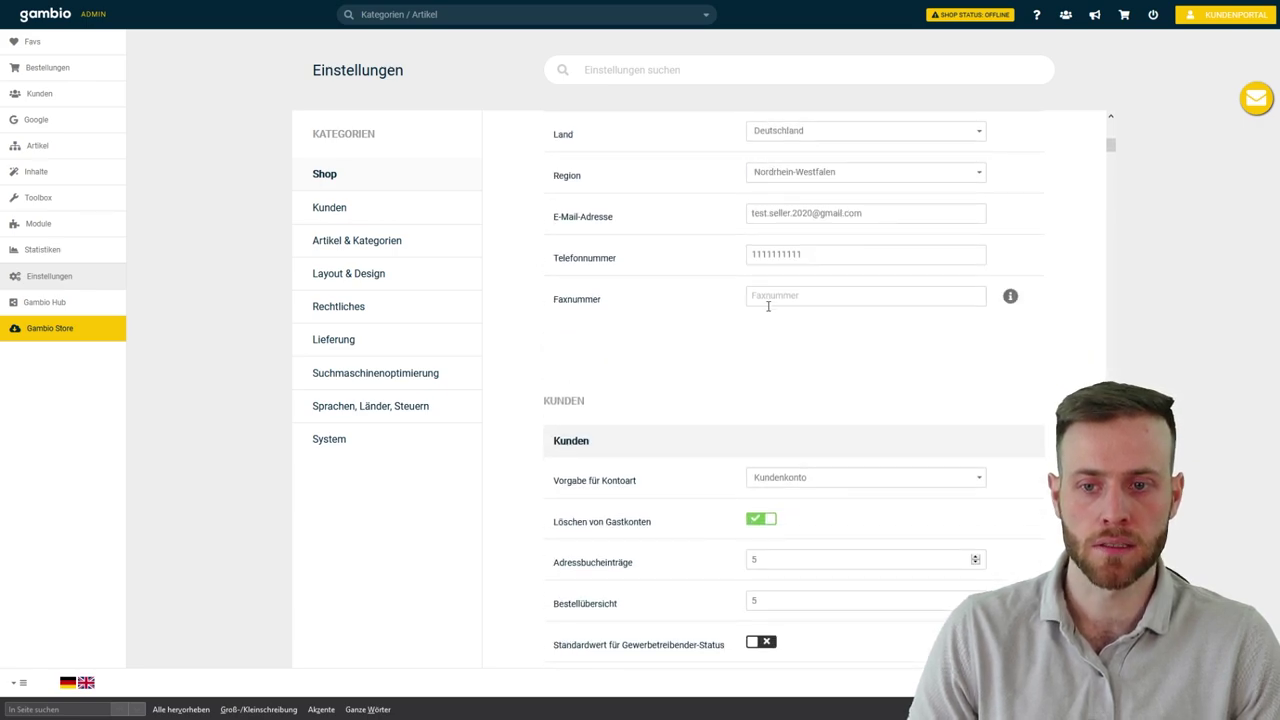
# - Review the Kunden settings, covering account type, address book entries, order overview and customer group options
pyautogui.scroll(-2, 766, 303)
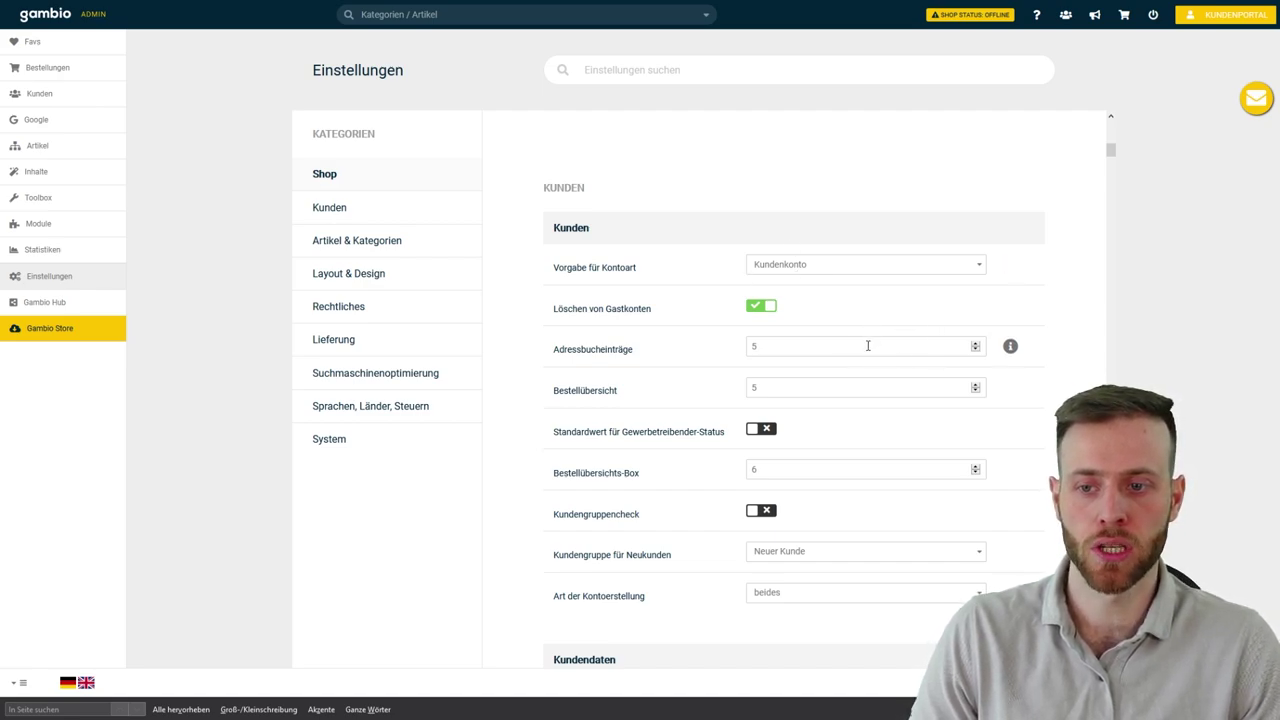
pyautogui.scroll(-2, 830, 340)
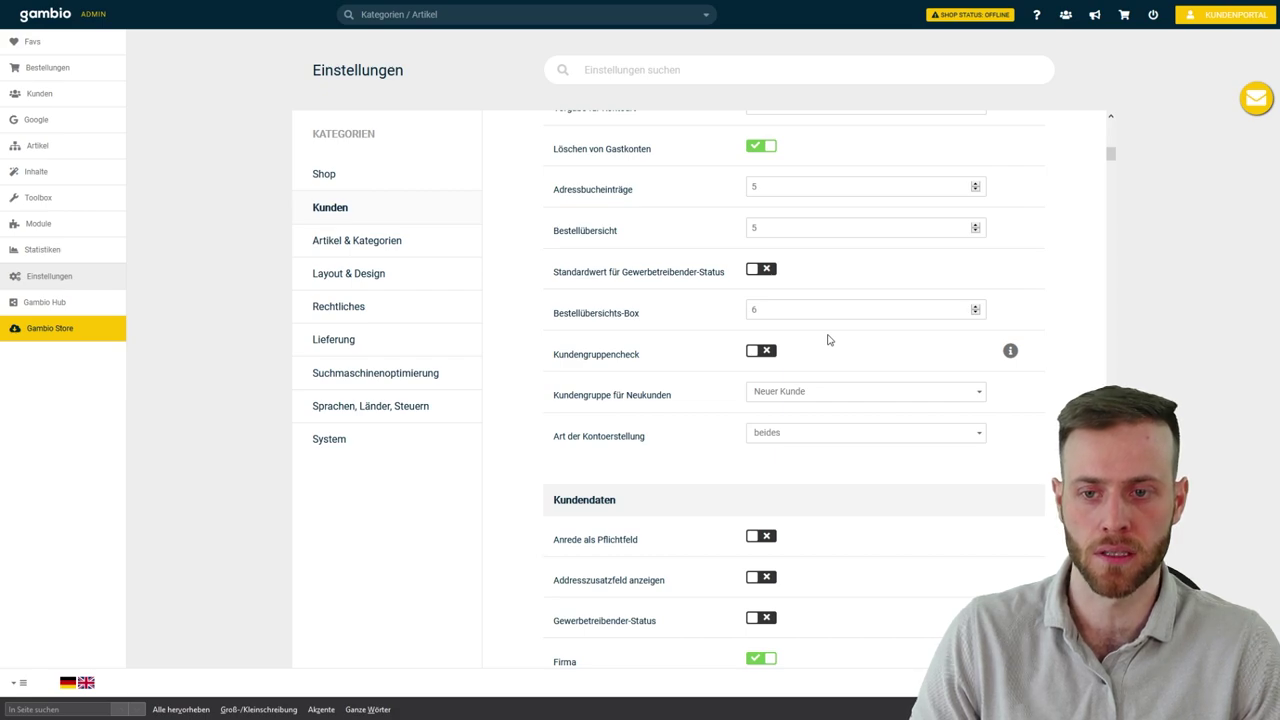
pyautogui.scroll(-1, 834, 347)
pyautogui.scroll(1, 834, 347)
pyautogui.scroll(-1, 834, 347)
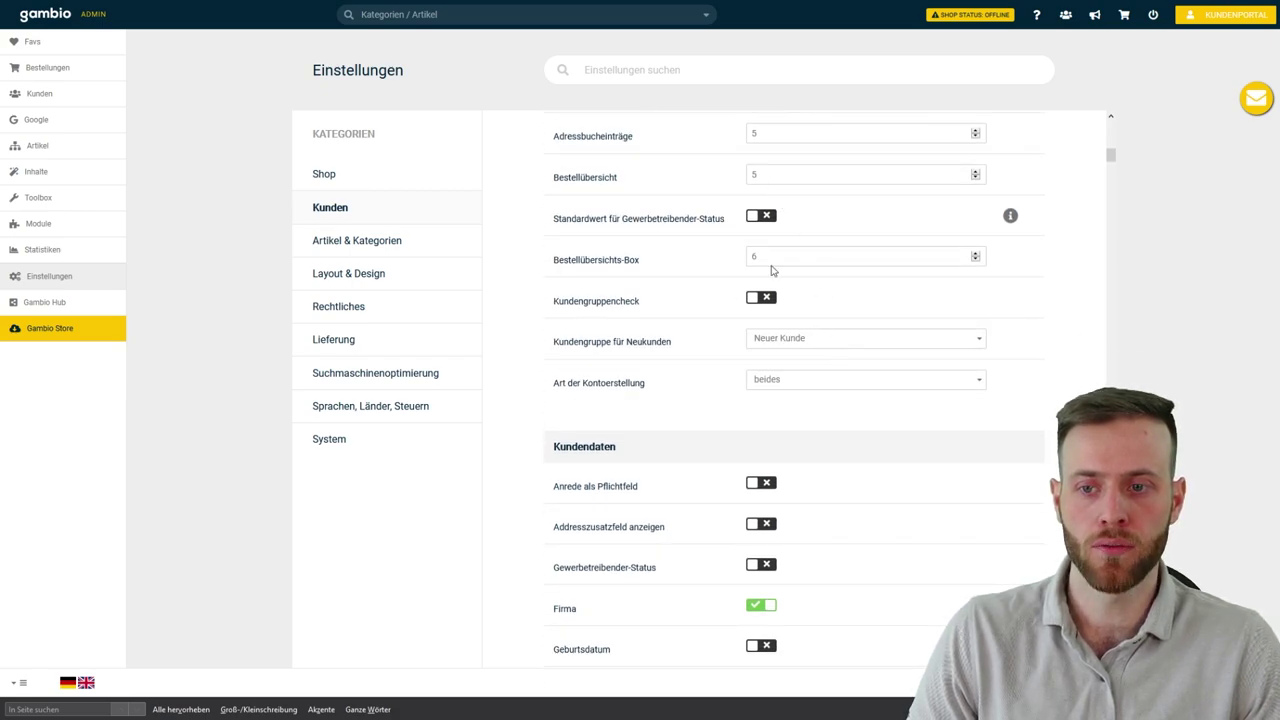
pyautogui.scroll(-1, 771, 389)
pyautogui.scroll(3, 785, 402)
# - Enable the Geburtsdatum option in the Kundendaten section
pyautogui.scroll(-7, 785, 402)
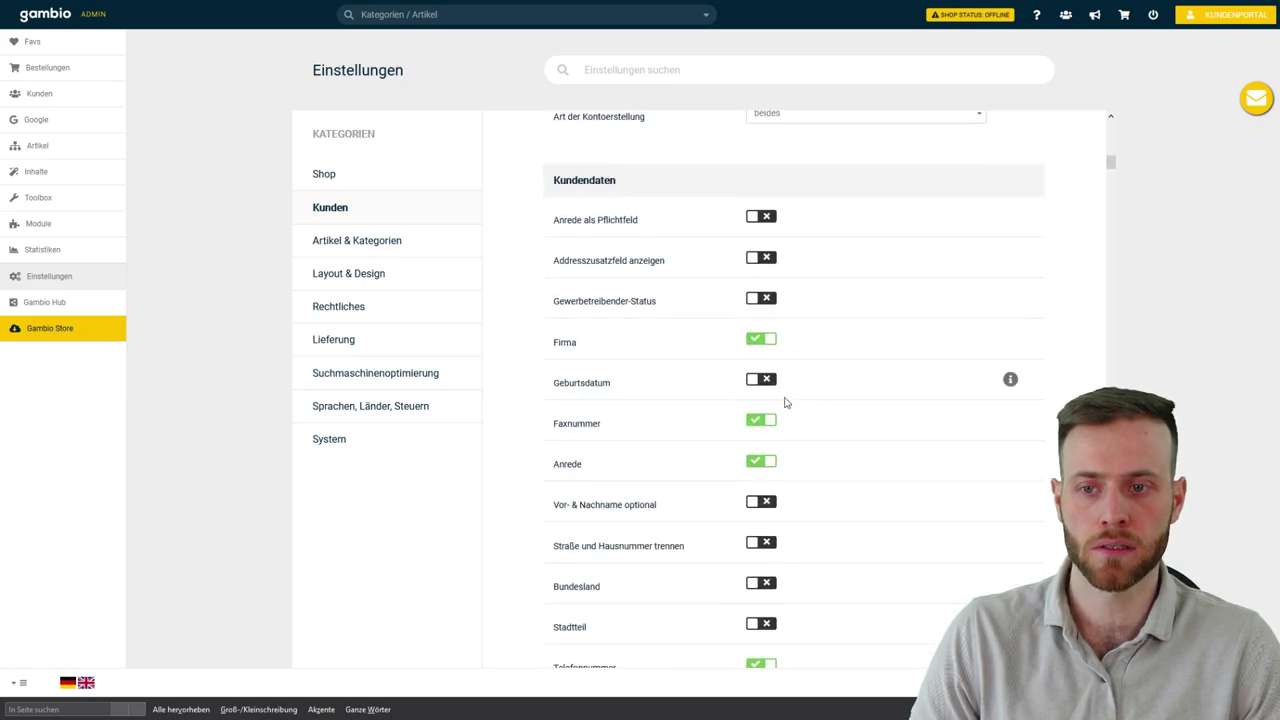
pyautogui.scroll(-1, 785, 402)
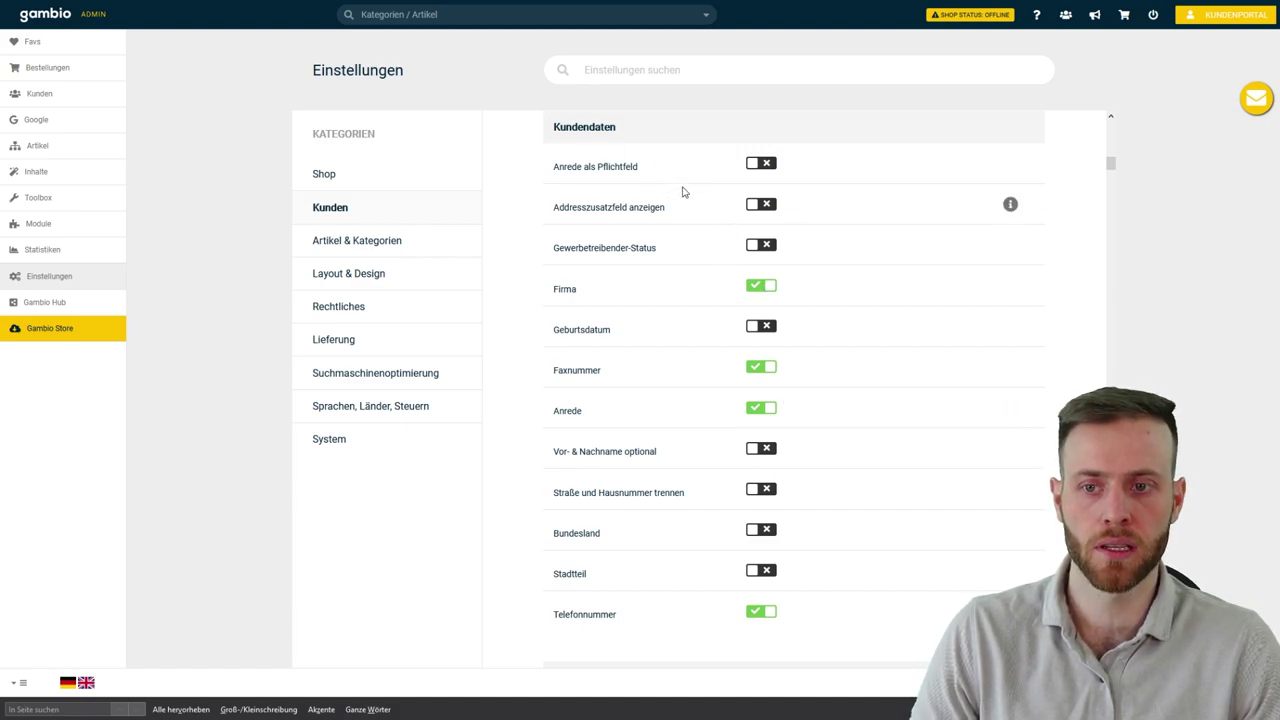
pyautogui.scroll(-1, 755, 264)
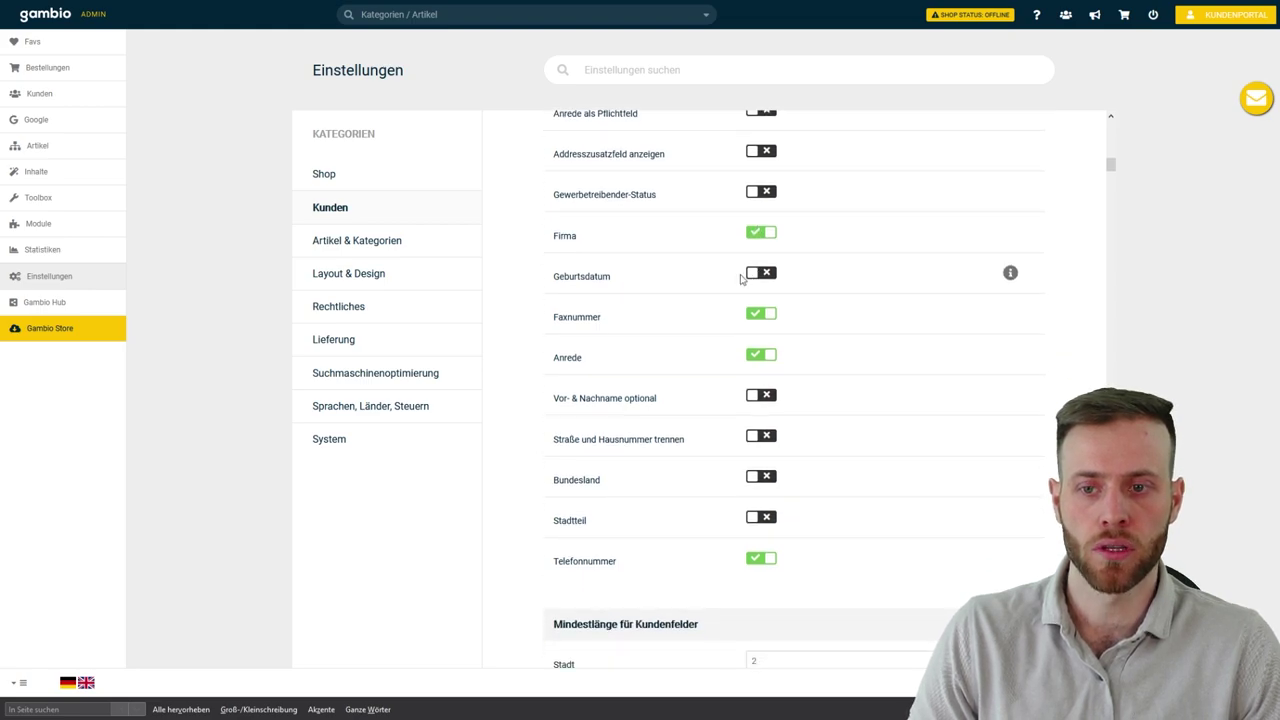
pyautogui.click(772, 274)
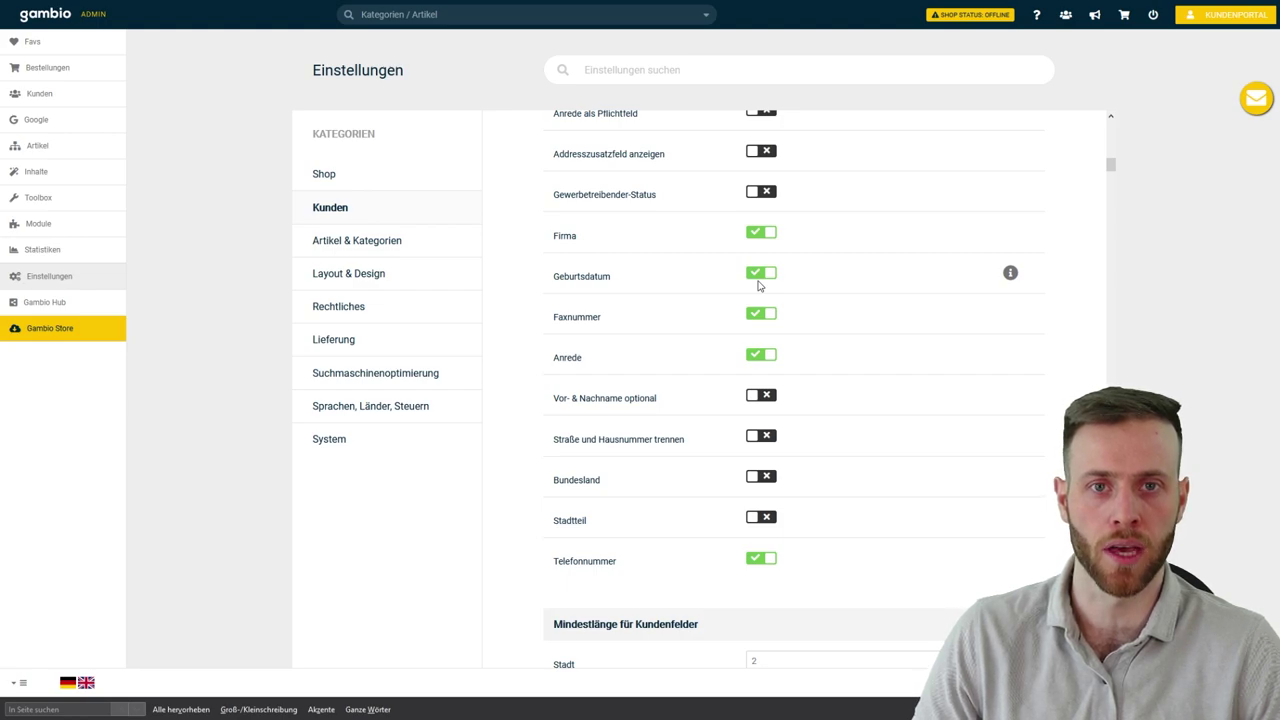
# - Review the remaining Kundendaten switches and the minimum lengths under Mindestlänge für Kundenfelder
pyautogui.scroll(-3, 766, 287)
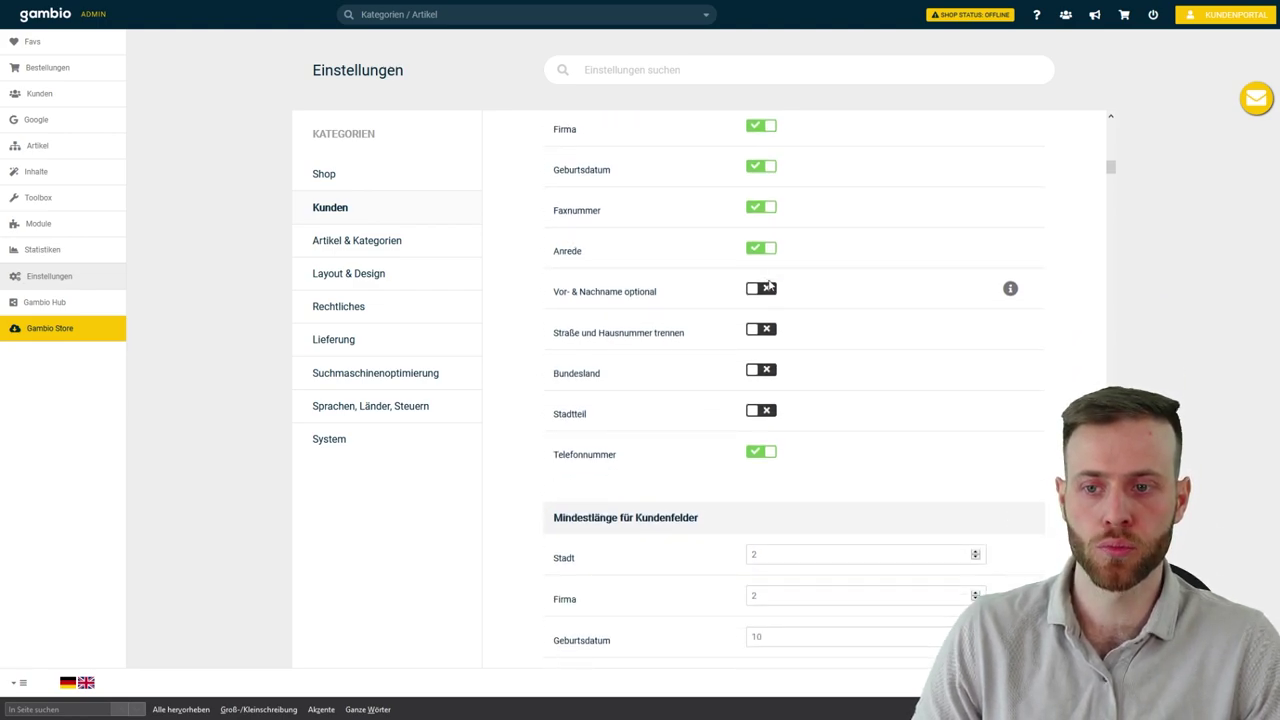
pyautogui.scroll(-1, 762, 240)
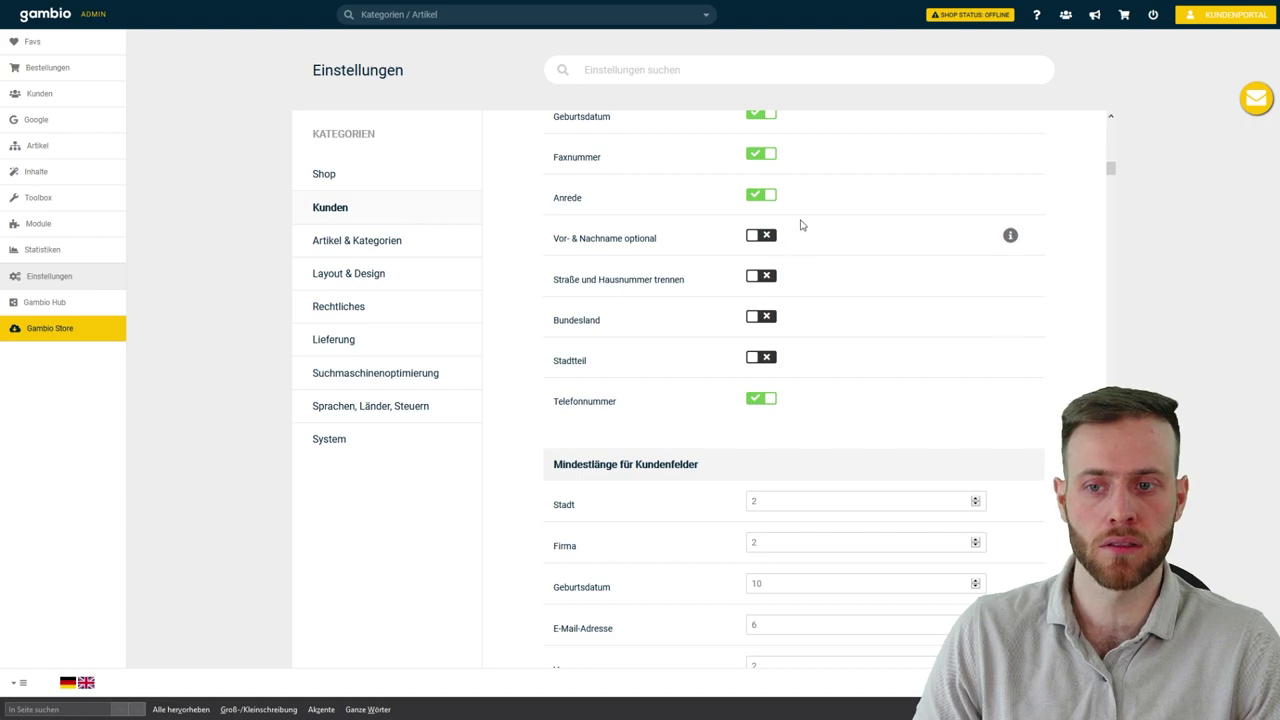
pyautogui.scroll(-2, 814, 275)
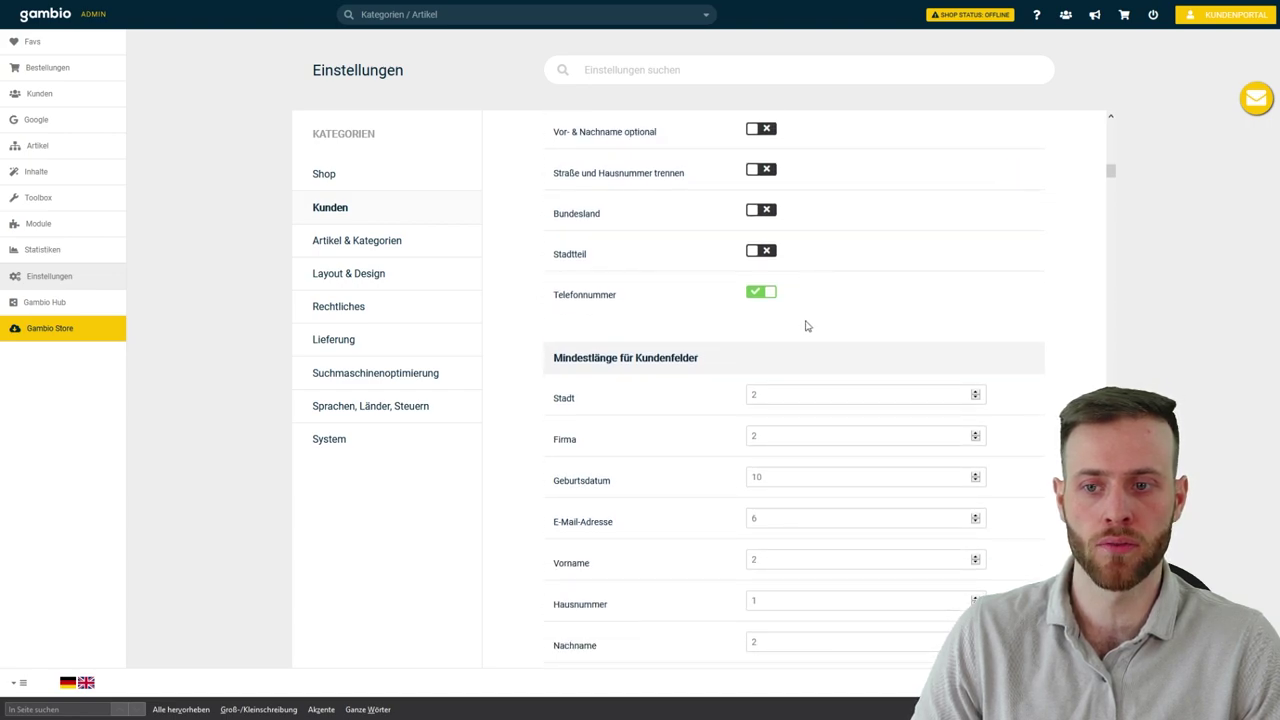
pyautogui.scroll(1, 806, 321)
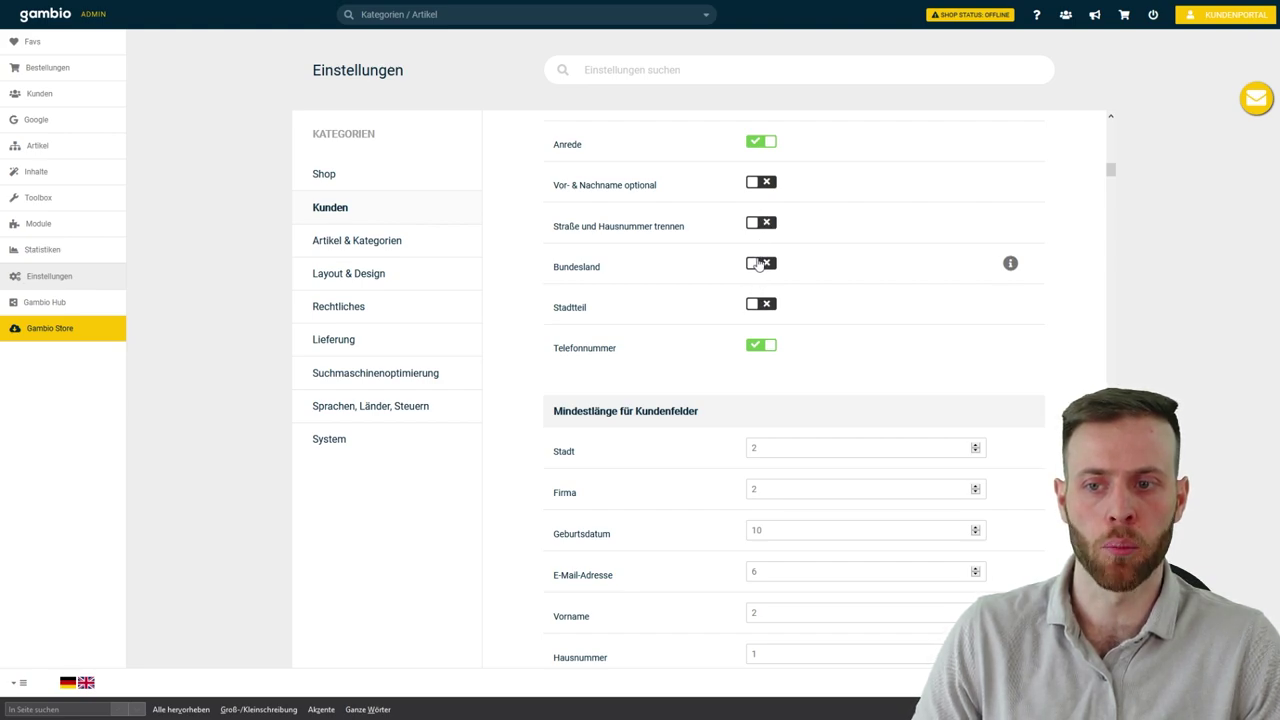
pyautogui.scroll(-5, 745, 316)
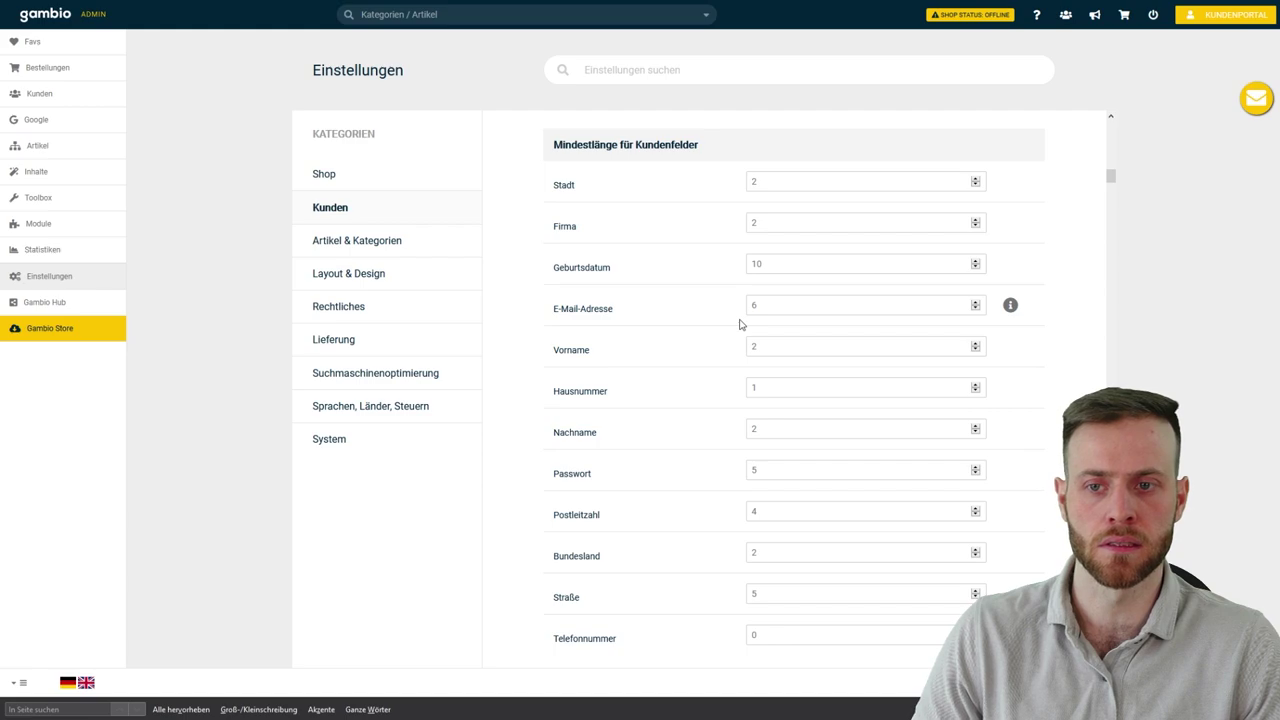
pyautogui.scroll(-3, 740, 324)
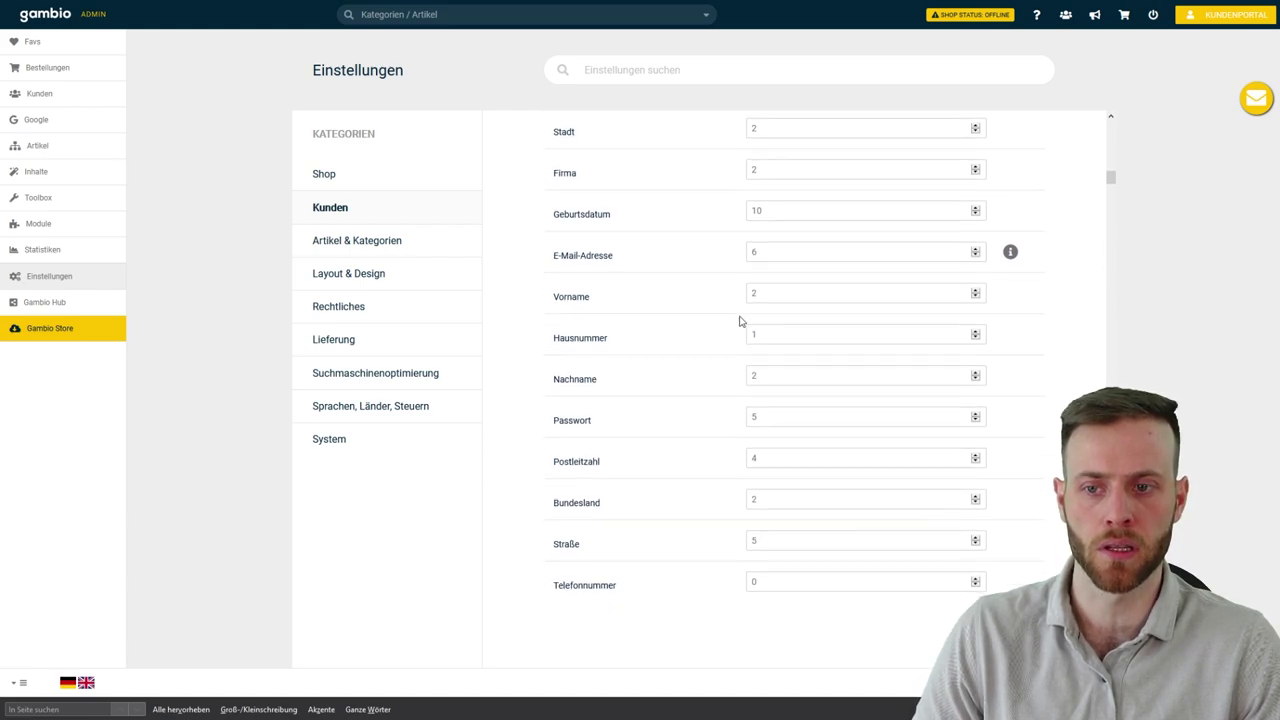
# - Look over the Produkte settings in the Artikel & Kategorien category
pyautogui.scroll(-6, 774, 420)
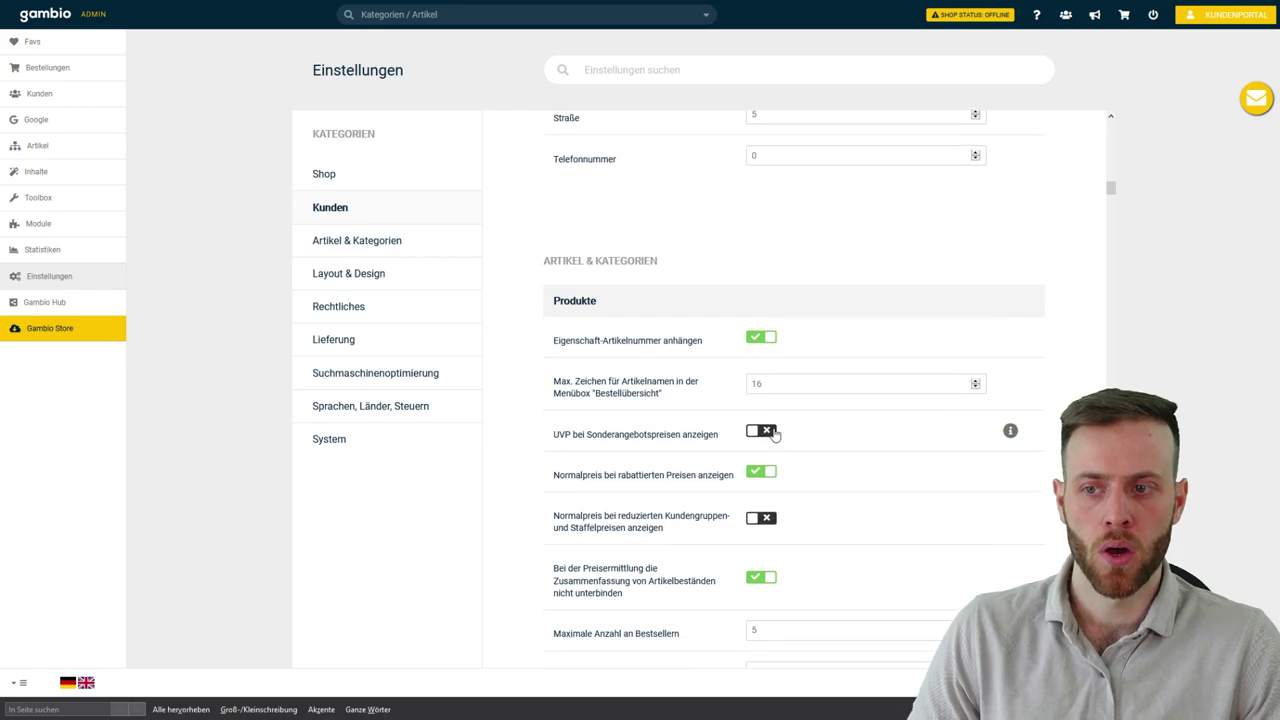
pyautogui.scroll(-2, 774, 367)
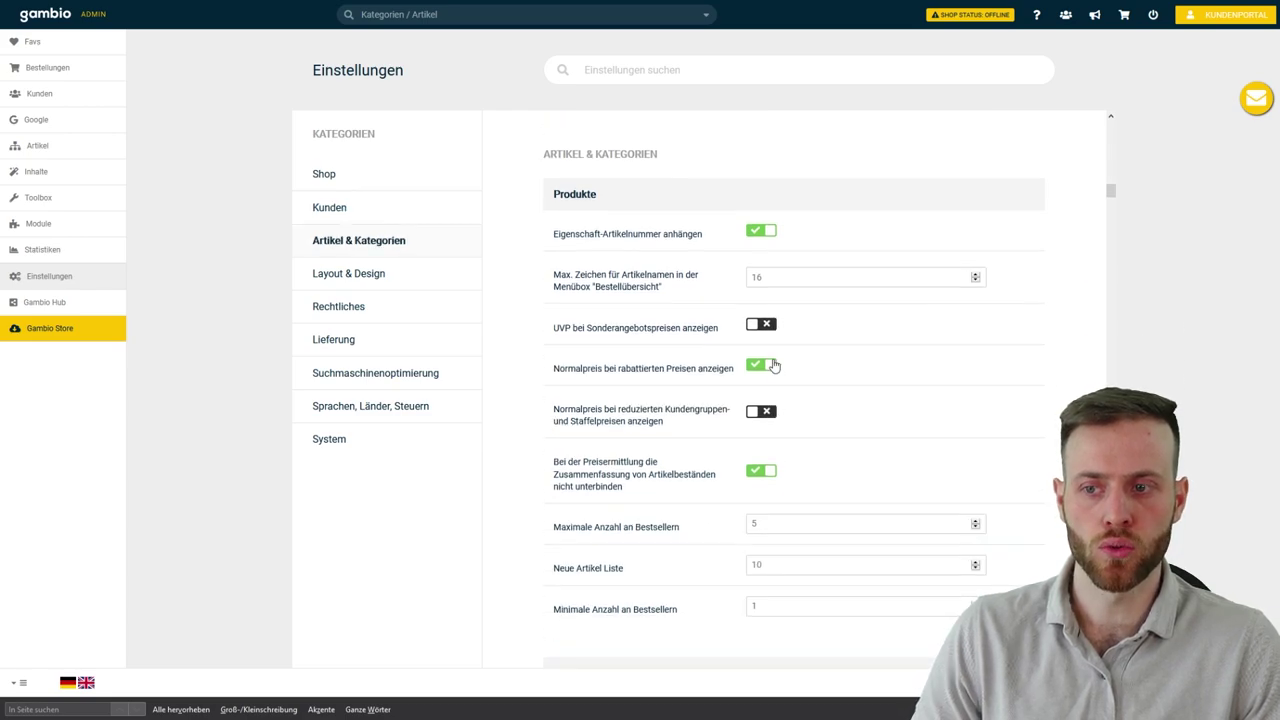
pyautogui.scroll(-1, 723, 302)
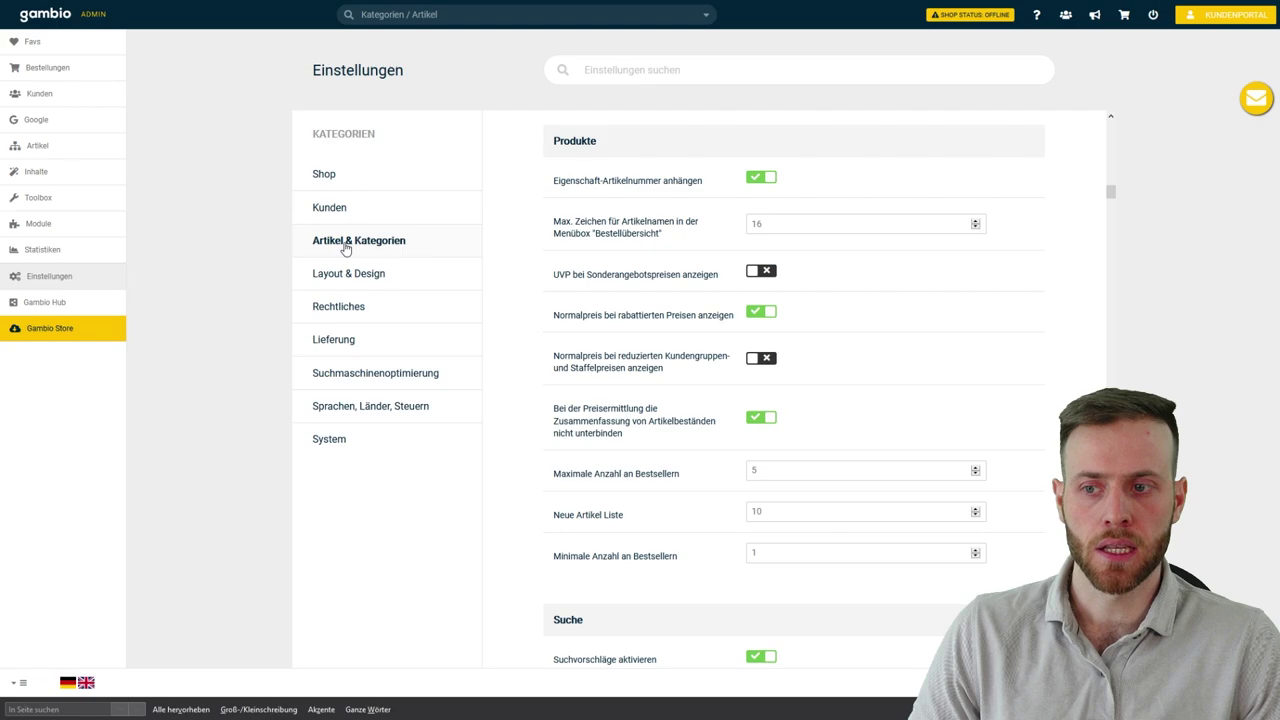
# - Open the Rechtliches category and look at the Link zur Datenschutzerklärung anzeigen section
pyautogui.click(338, 309)
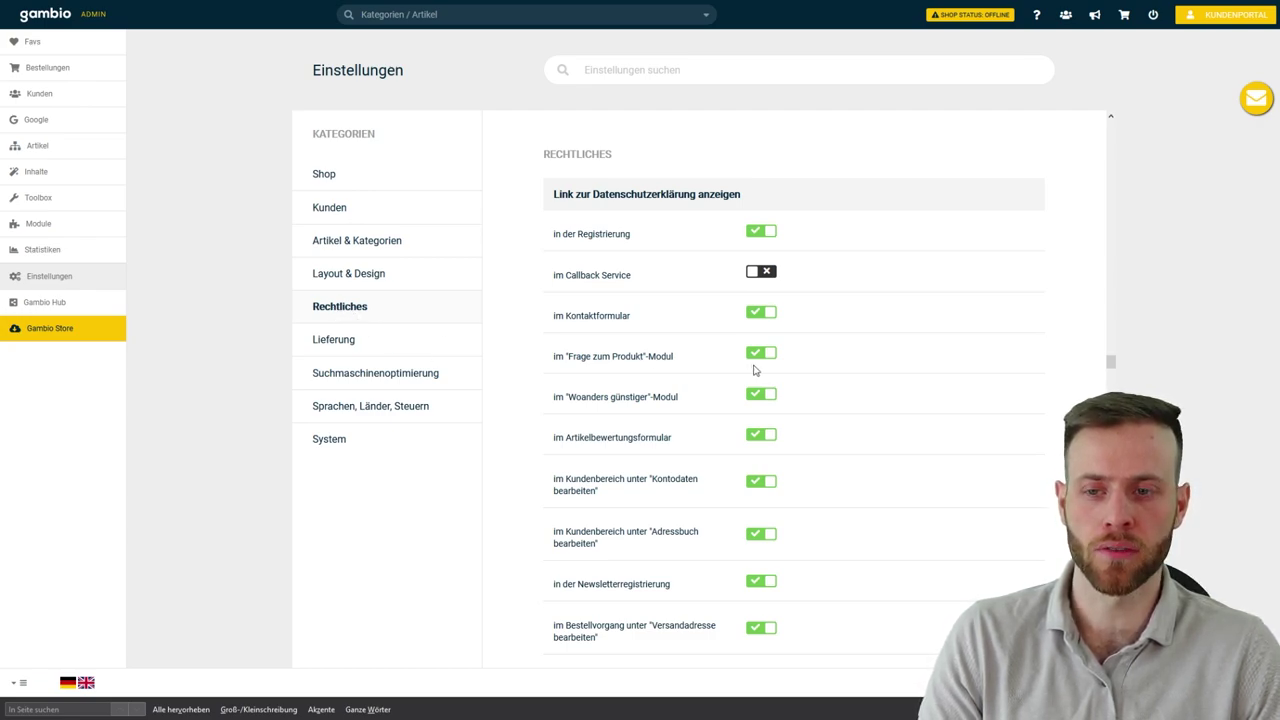
pyautogui.scroll(-1, 809, 374)
pyautogui.scroll(1, 809, 374)
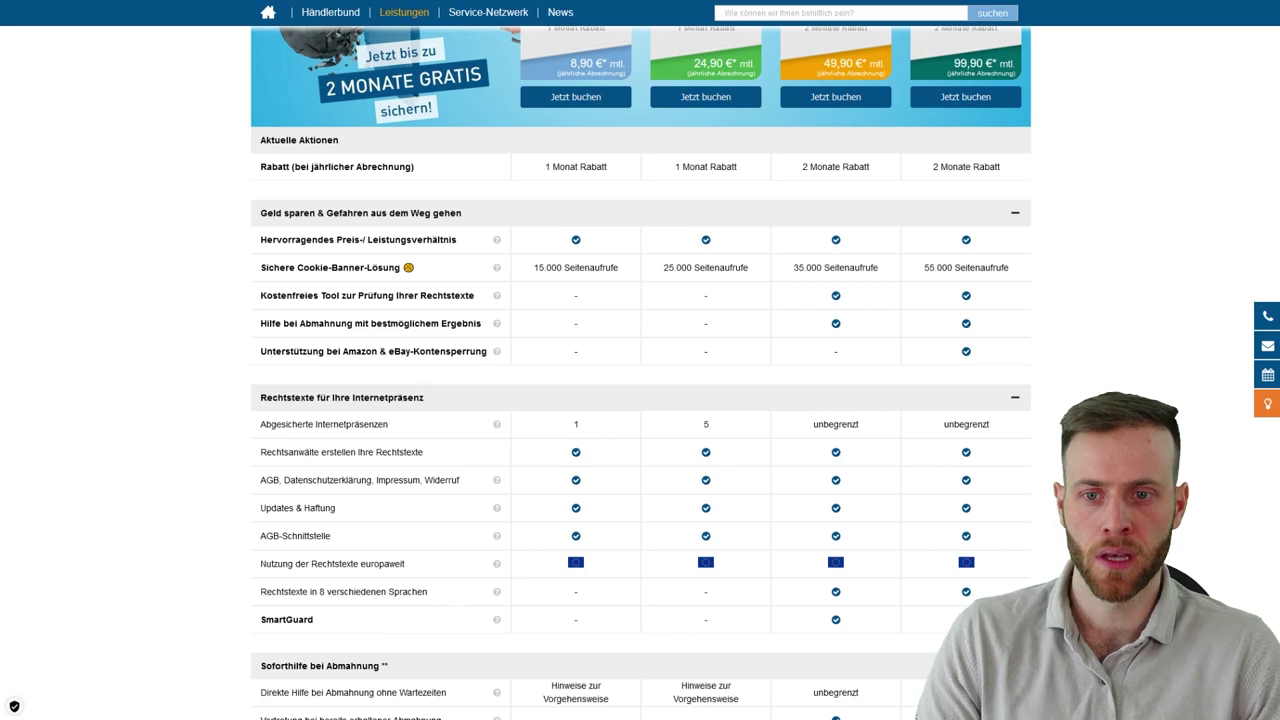
# - On the Händlerbund website, compare the Basic, Premium, Unlimited and Professional membership packages by price and included services
pyautogui.moveTo(587, 108)
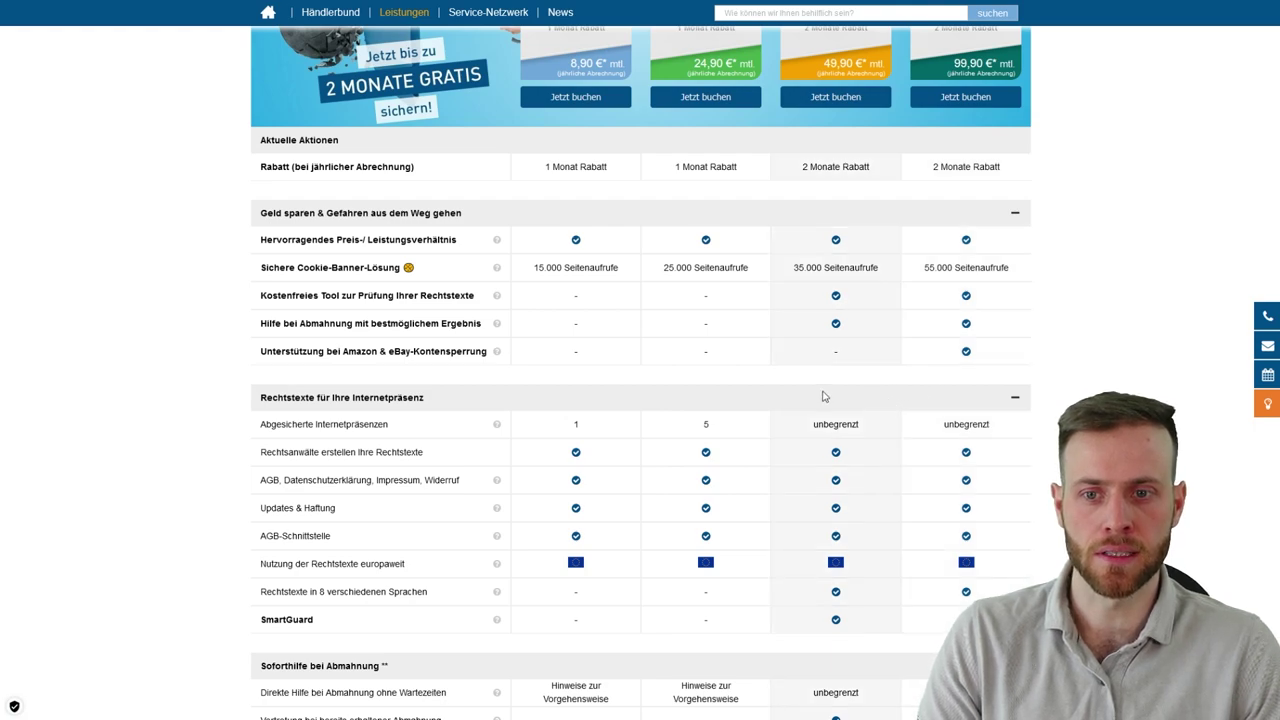
pyautogui.scroll(2, 826, 392)
pyautogui.scroll(-1, 823, 392)
pyautogui.scroll(1, 830, 380)
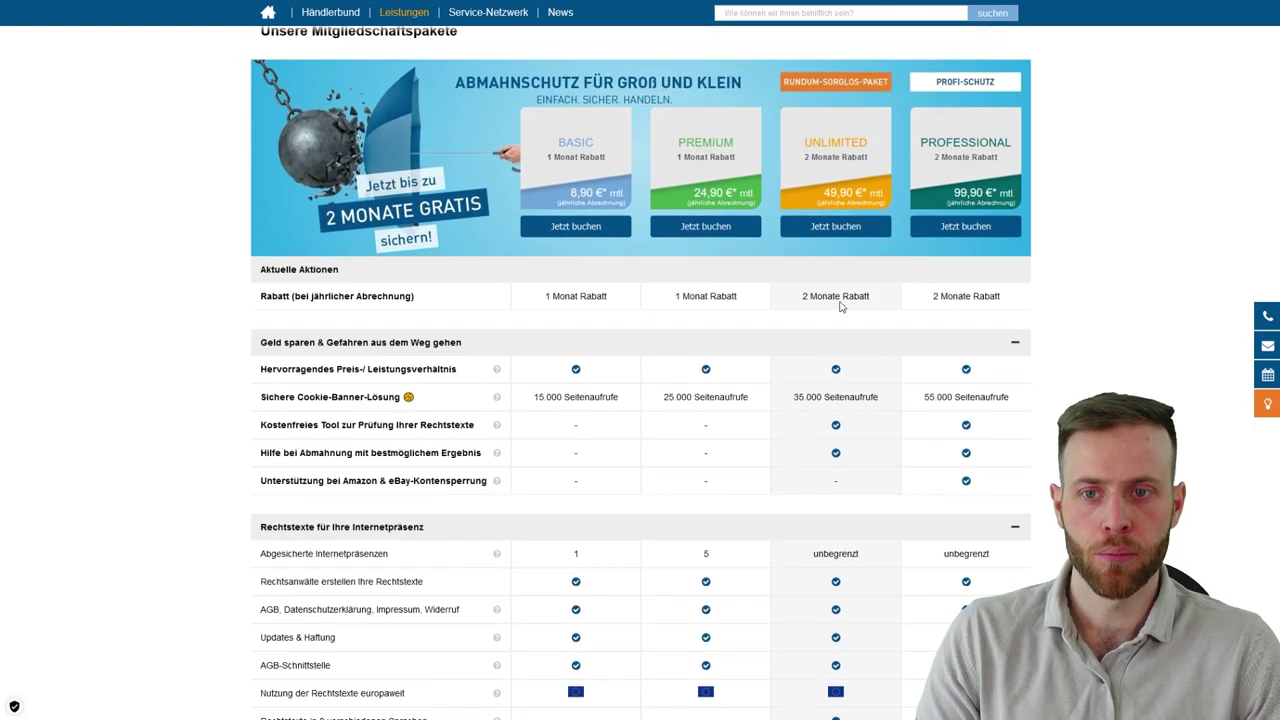
pyautogui.scroll(-6, 885, 430)
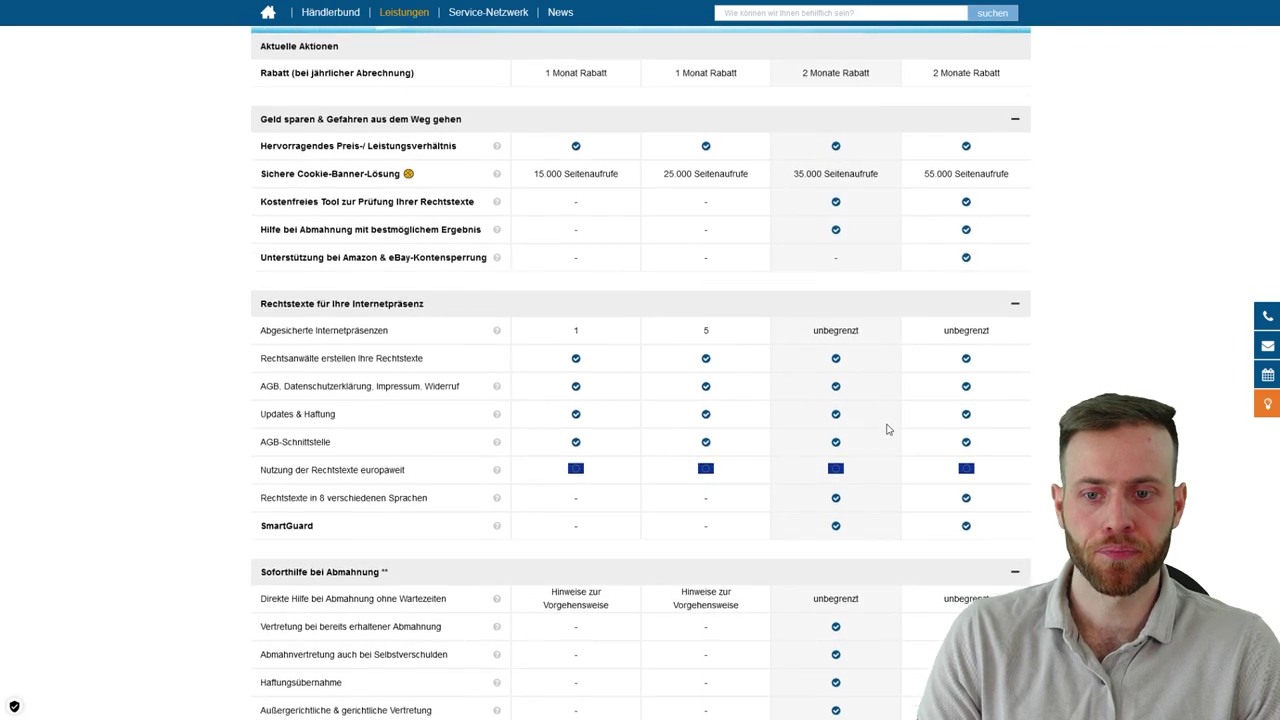
pyautogui.scroll(-3, 885, 430)
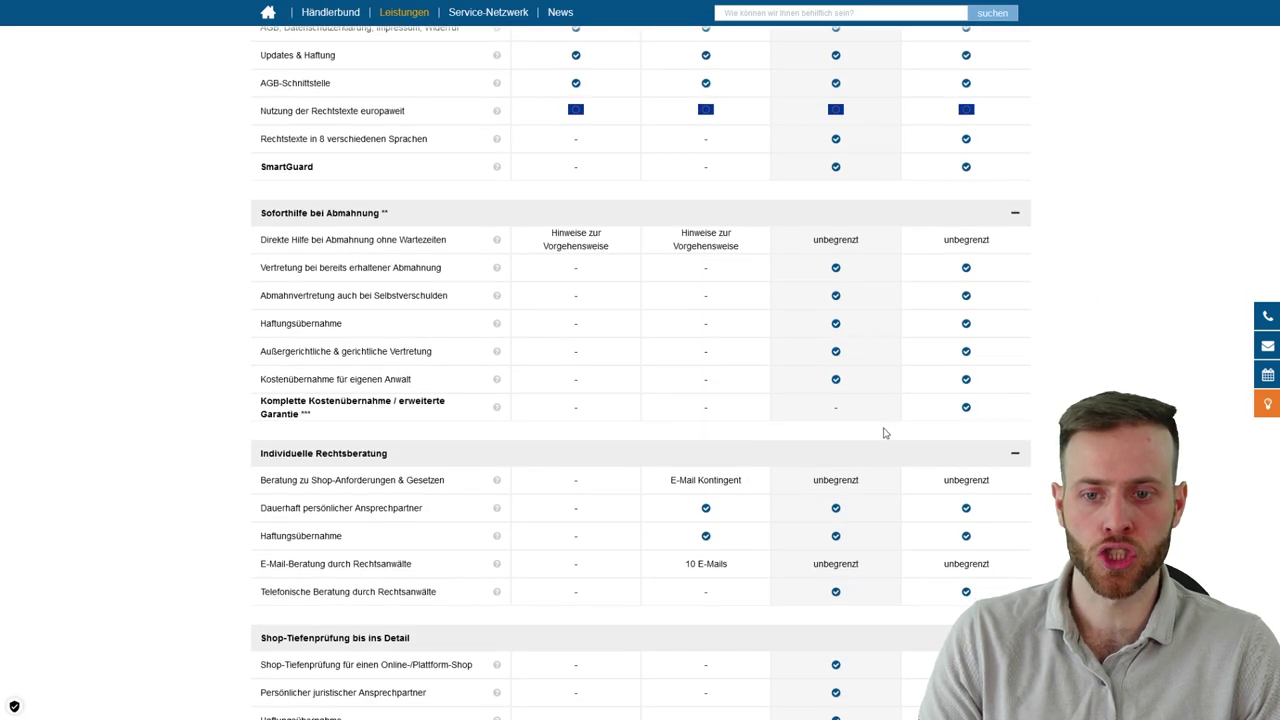
pyautogui.scroll(-5, 885, 431)
pyautogui.scroll(-10, 883, 435)
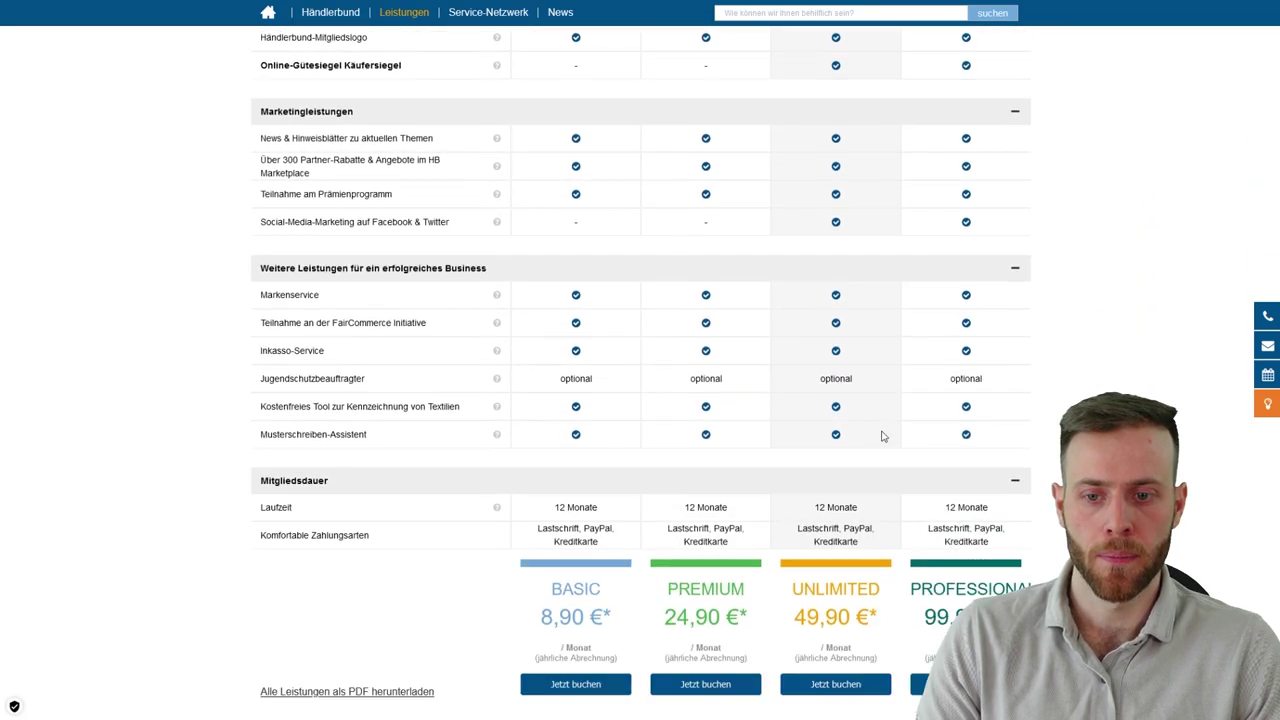
pyautogui.scroll(5, 883, 435)
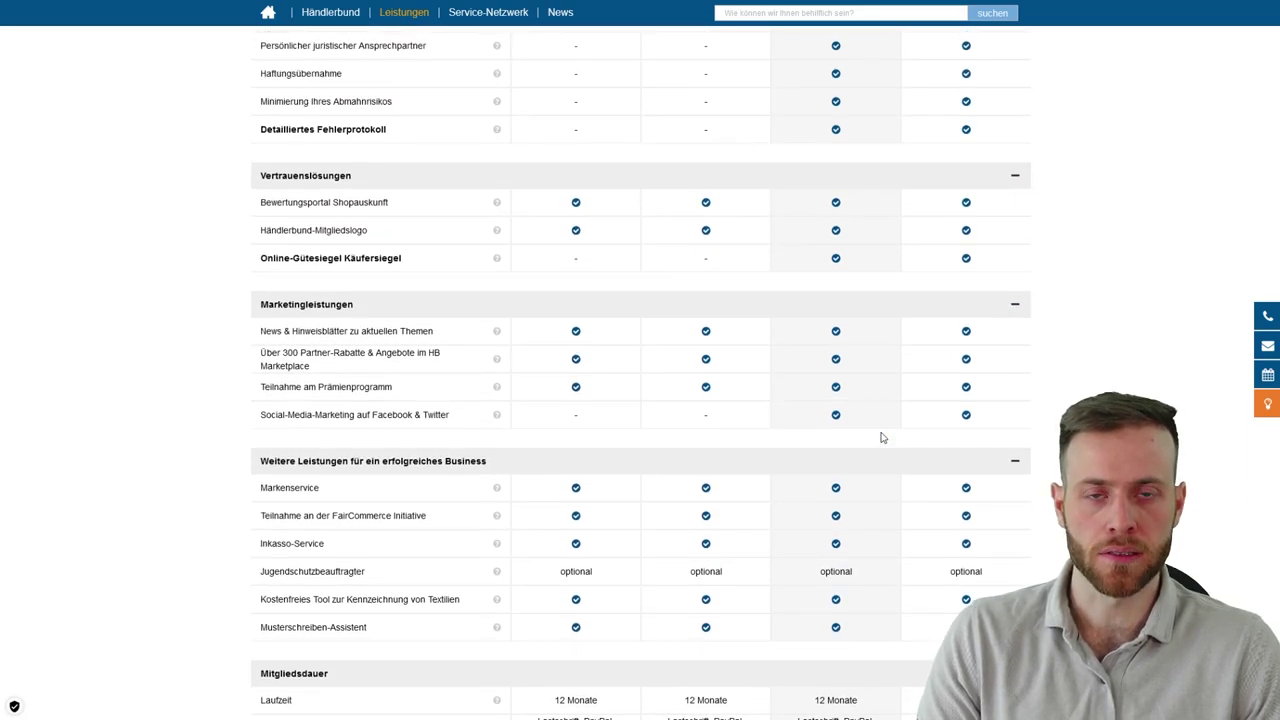
pyautogui.scroll(18, 883, 437)
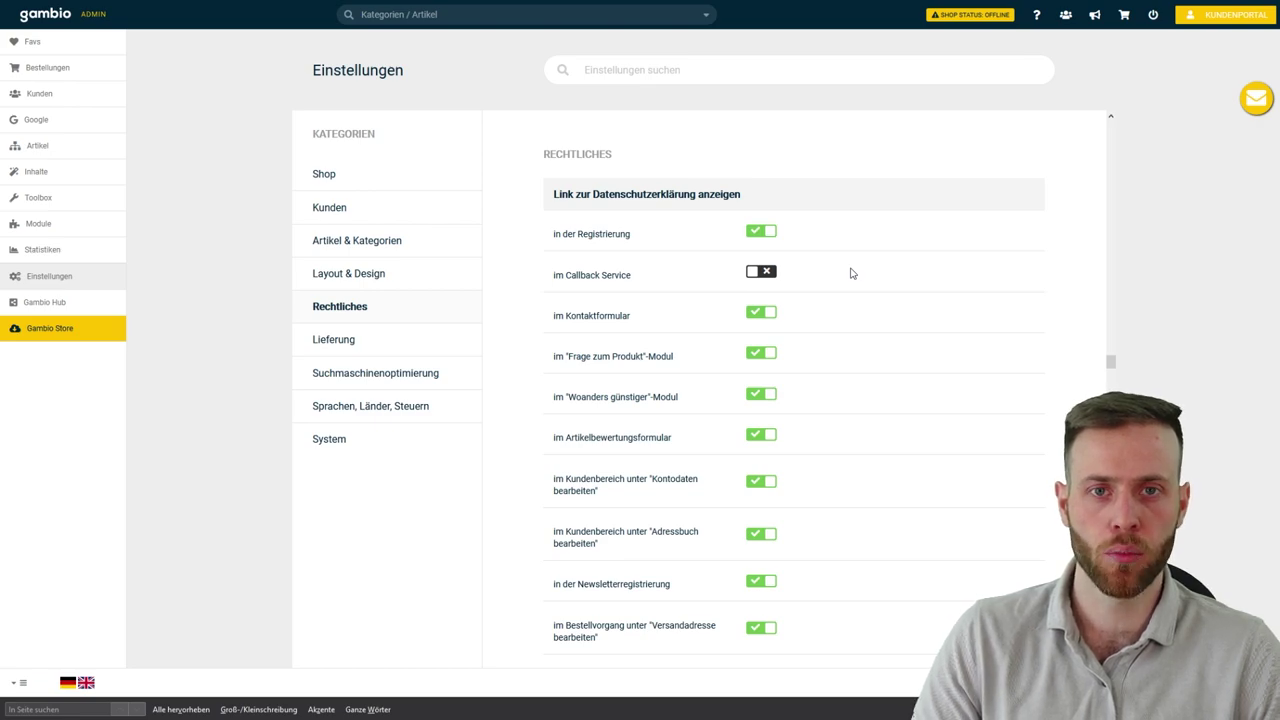
# - In Gambio's Rechtliches settings, review where the privacy policy link is shown, down to the IP-Speicherung option
pyautogui.scroll(-1, 933, 345)
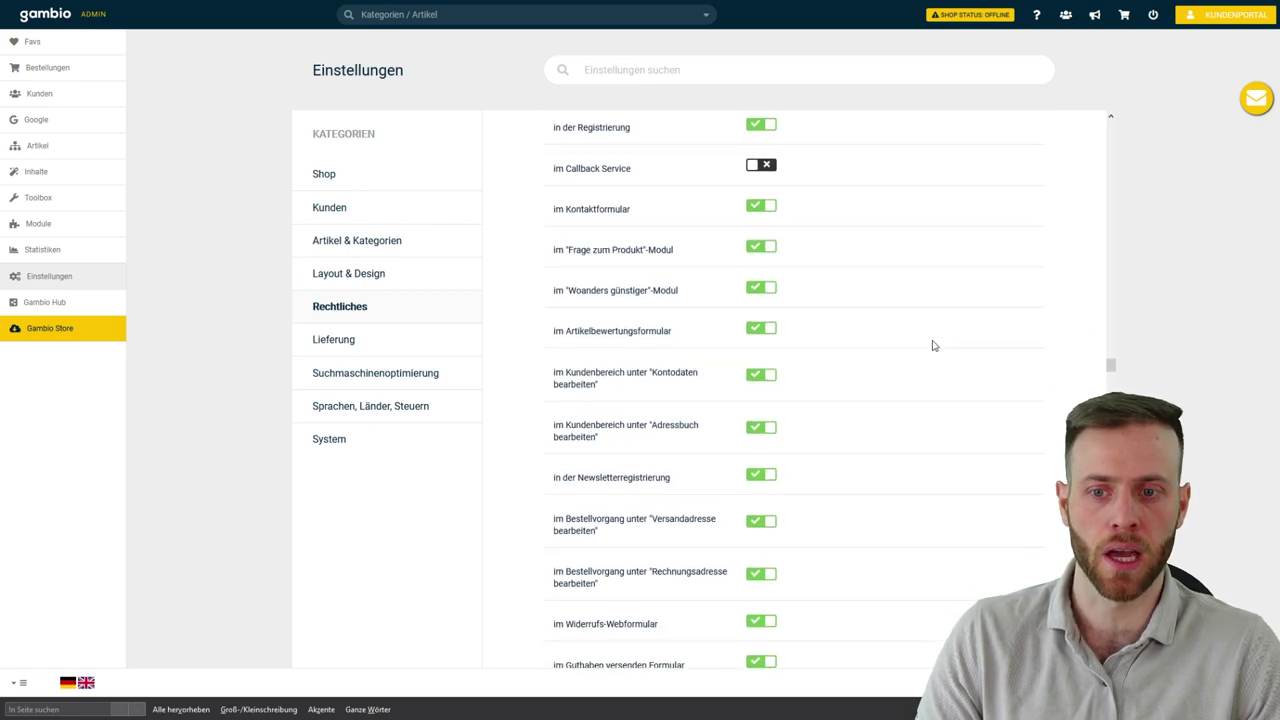
pyautogui.scroll(1, 933, 345)
pyautogui.scroll(-1, 933, 345)
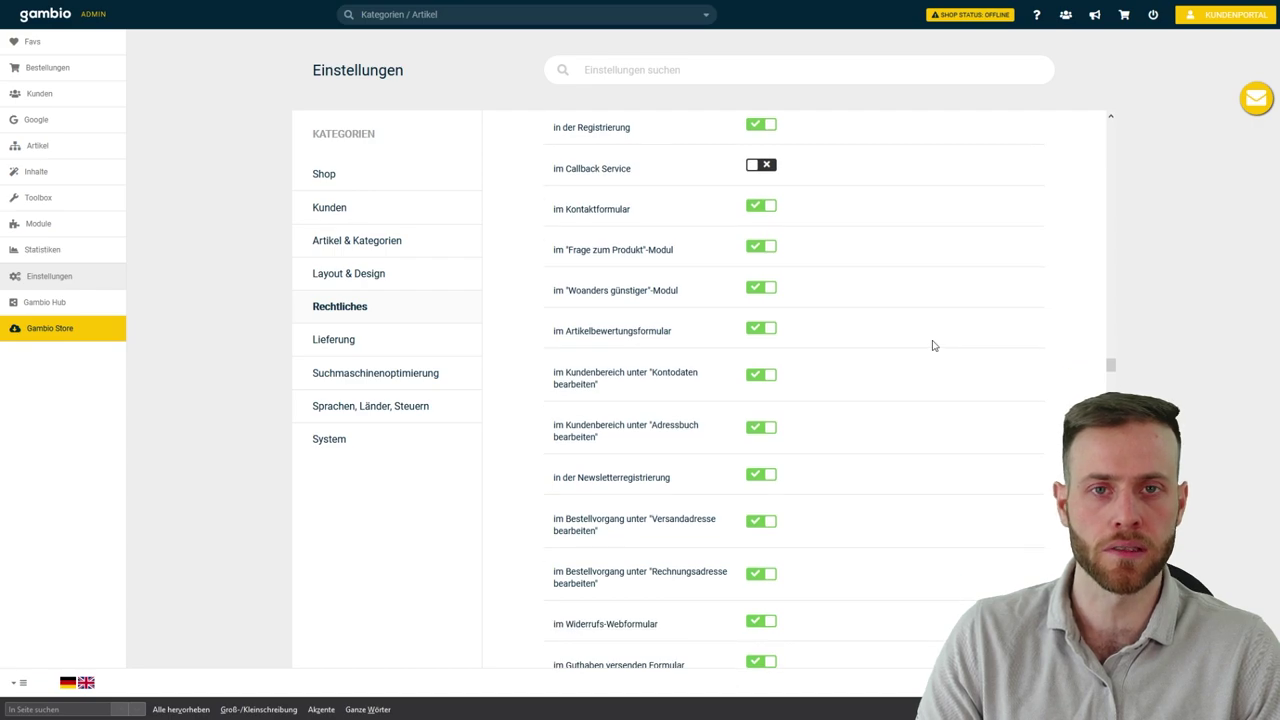
pyautogui.scroll(-1, 933, 345)
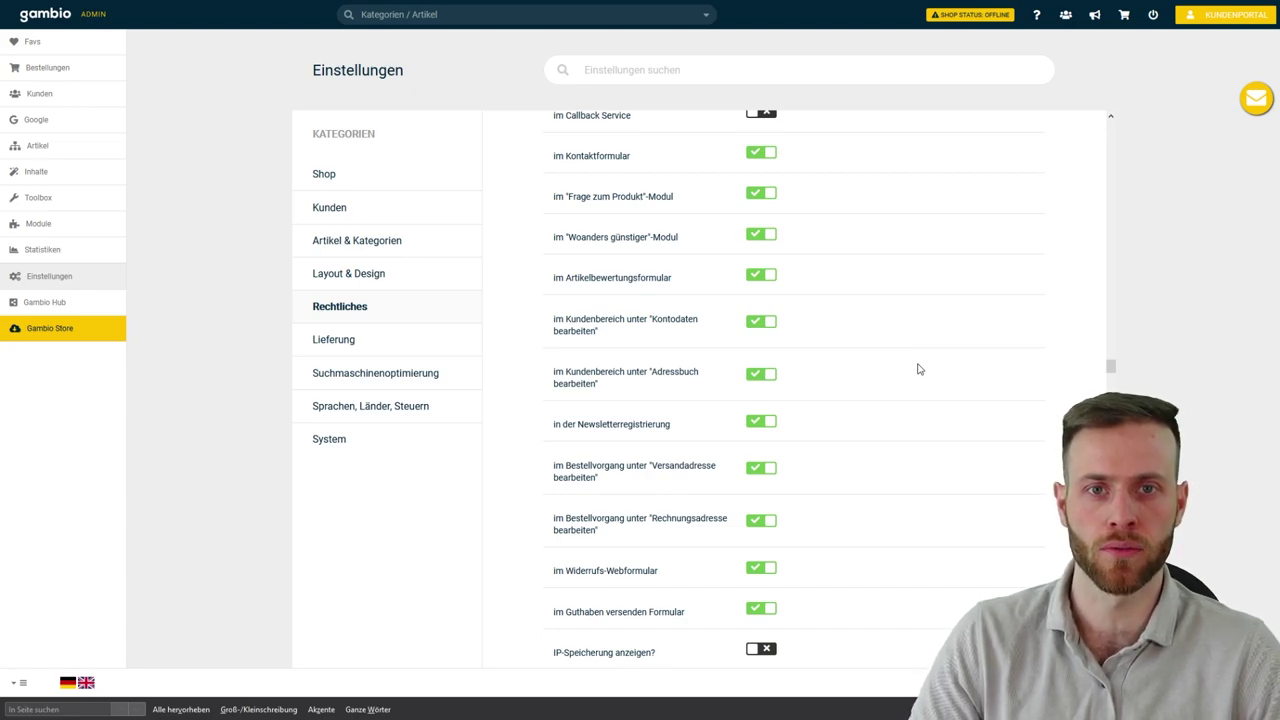
pyautogui.scroll(-1, 845, 350)
pyautogui.scroll(1, 830, 340)
pyautogui.scroll(-4, 829, 335)
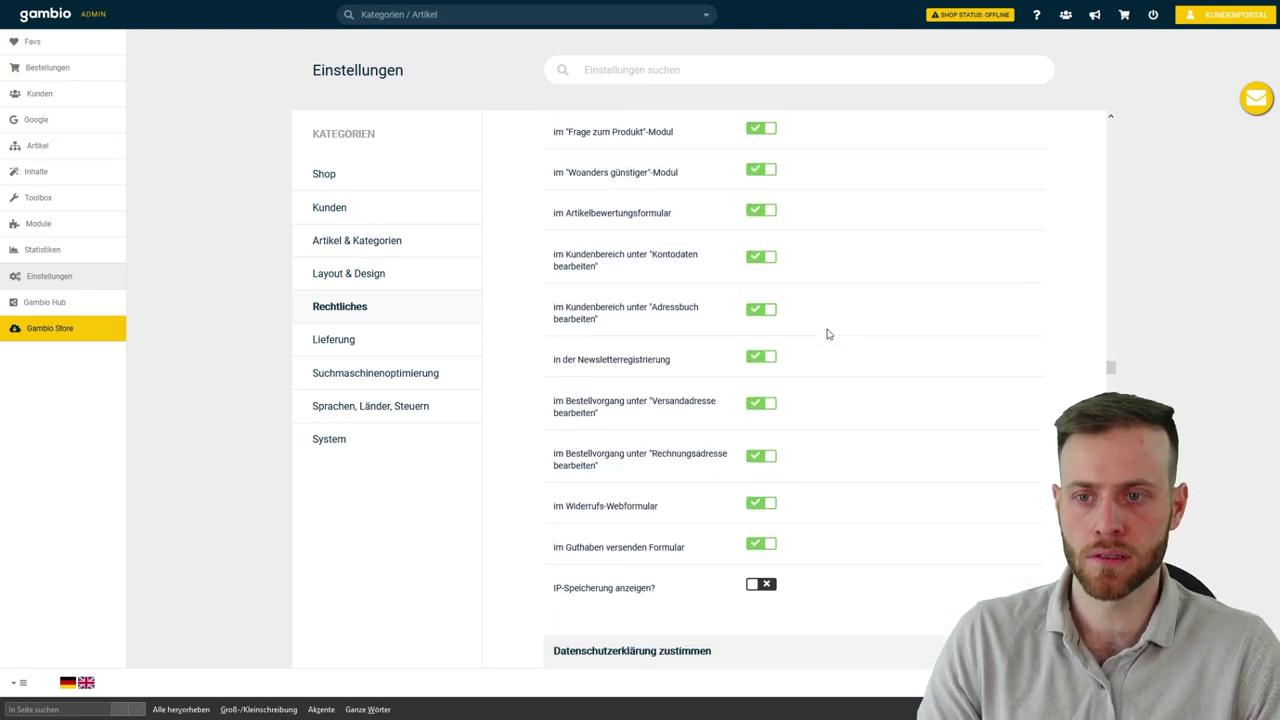
# - Review the Datenschutzerklärung zustimmen switches and the Geschäftsbedingungen and Widerruf sections
pyautogui.scroll(-3, 918, 385)
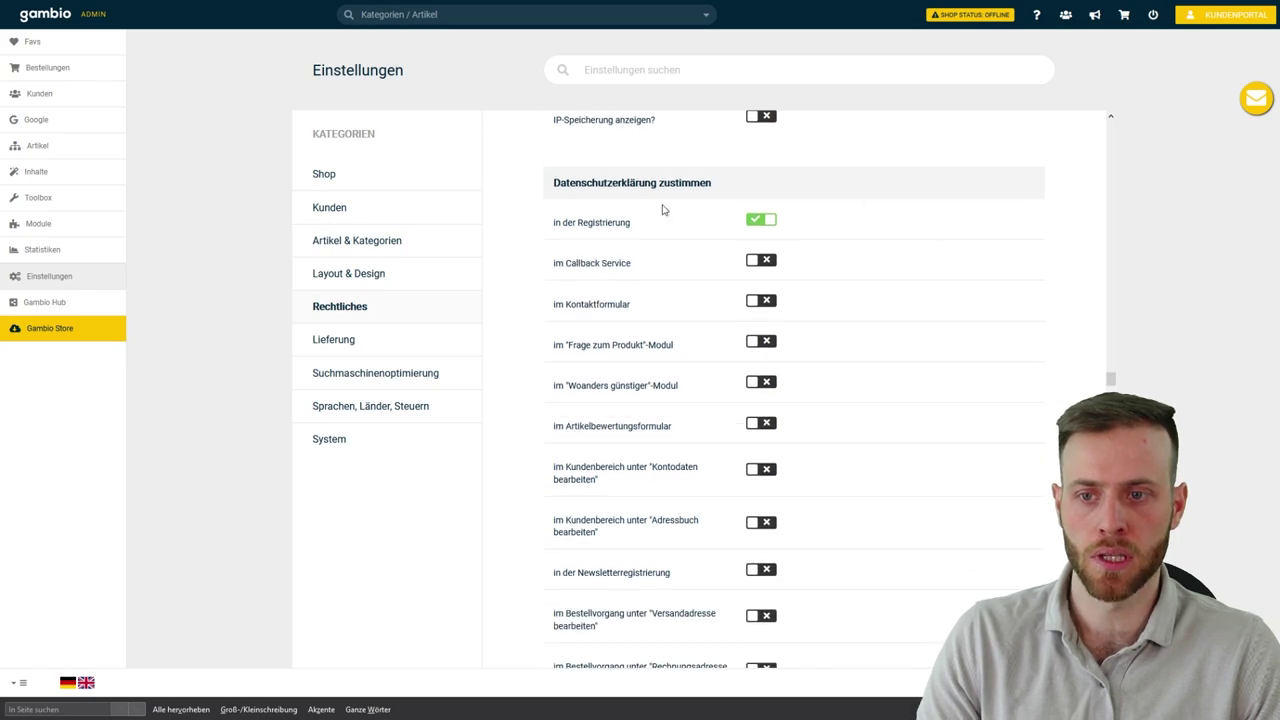
pyautogui.scroll(-3, 788, 250)
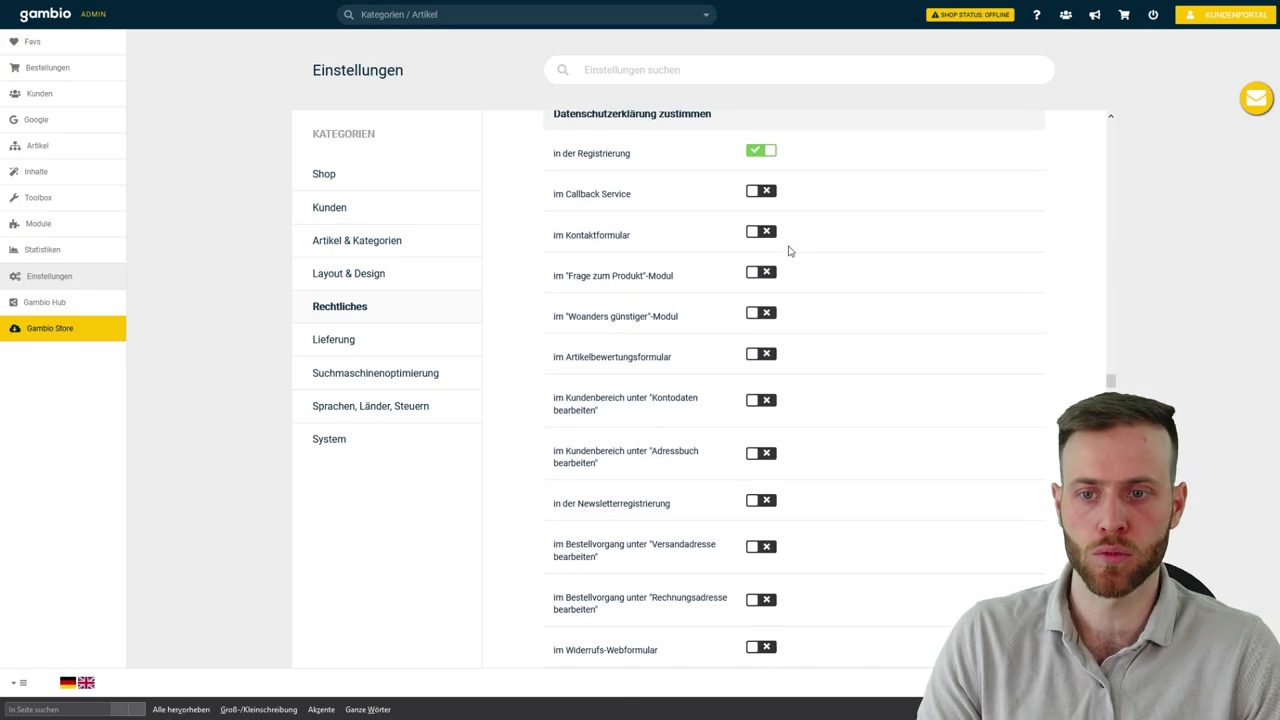
pyautogui.scroll(-1, 800, 310)
pyautogui.scroll(-4, 815, 330)
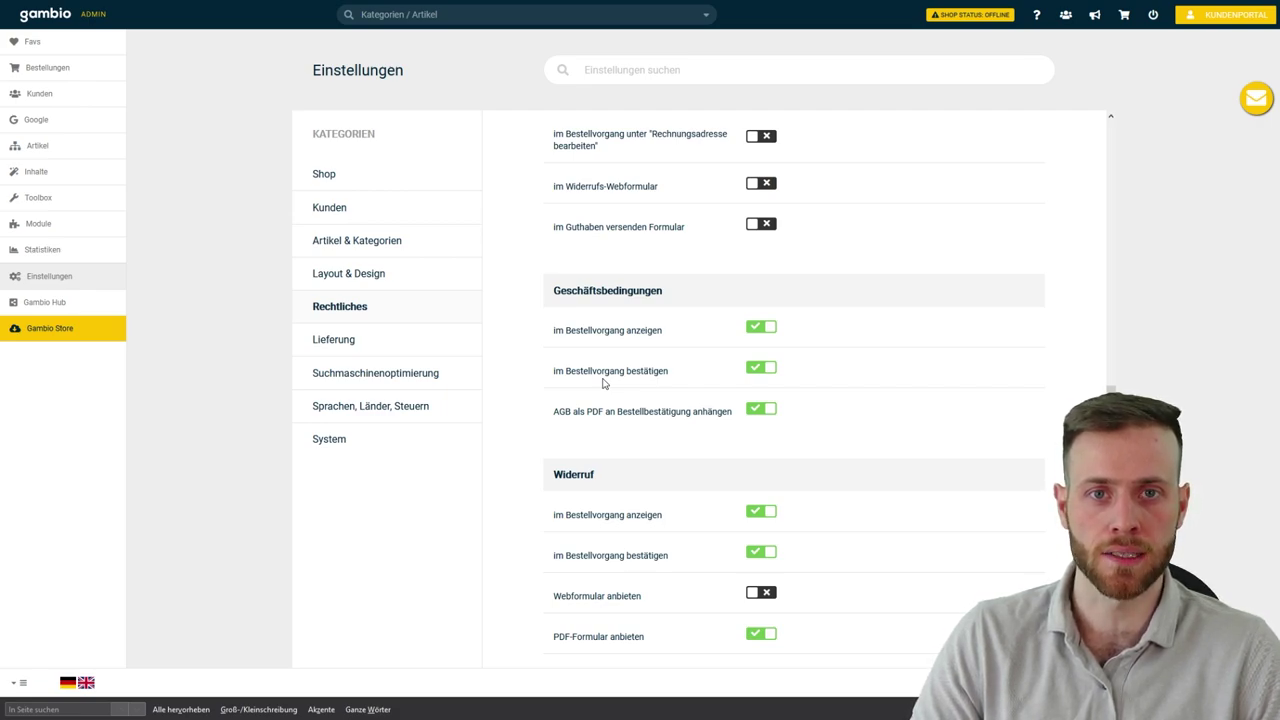
# - Review the Widerruf, Datenweitergabe an Versanddienstleister, Bestellabschluss and IP Adresse speichern sections of the legal settings
pyautogui.scroll(-2, 603, 383)
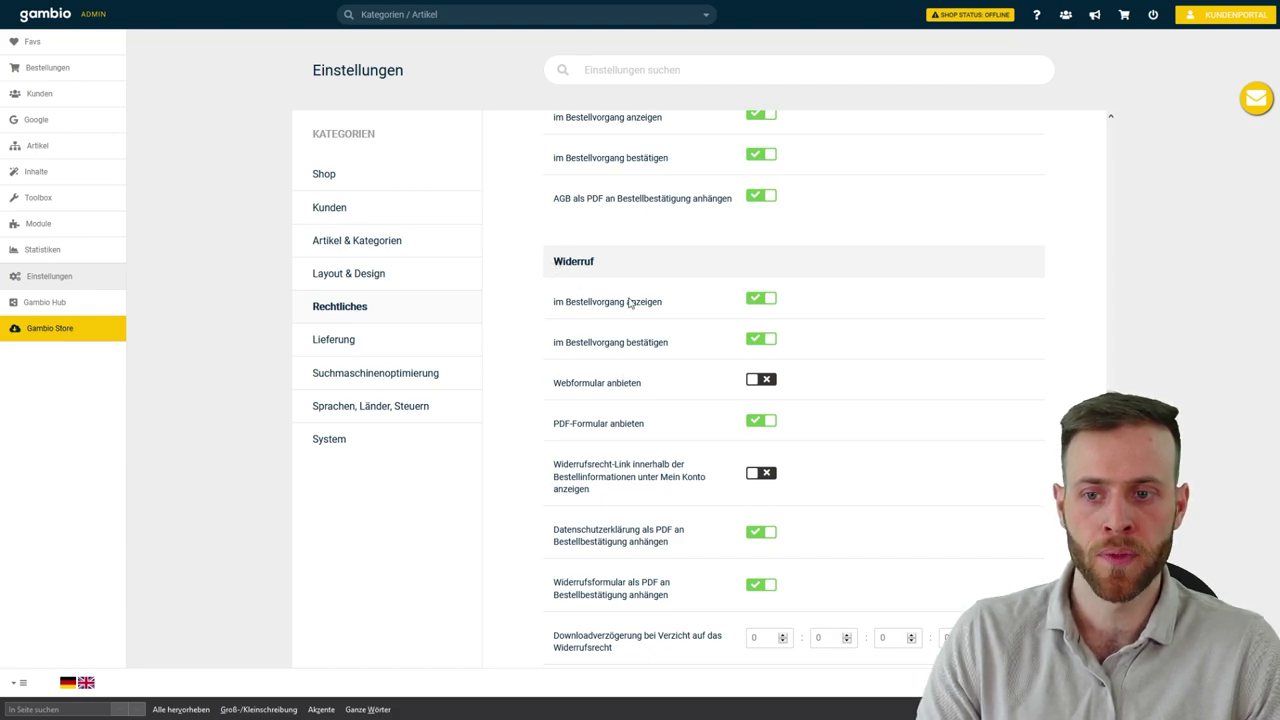
pyautogui.scroll(-2, 753, 348)
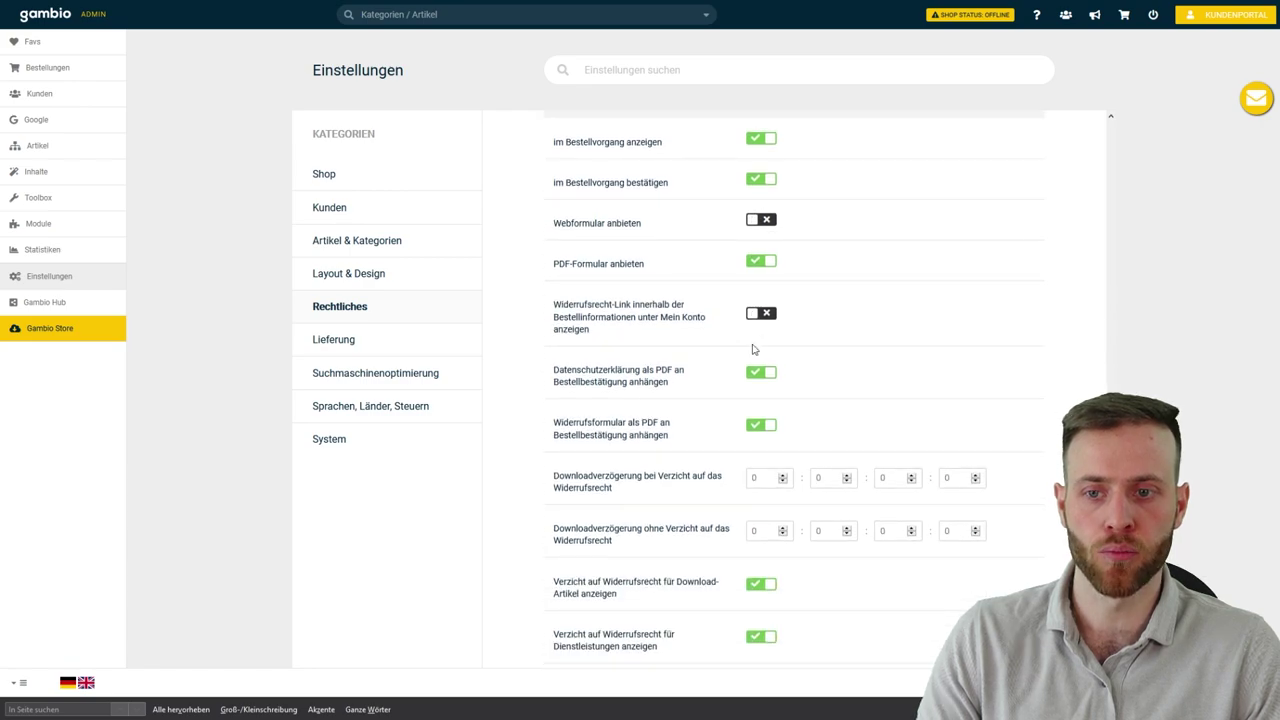
pyautogui.scroll(1, 753, 348)
pyautogui.scroll(1, 753, 348)
pyautogui.scroll(-3, 753, 348)
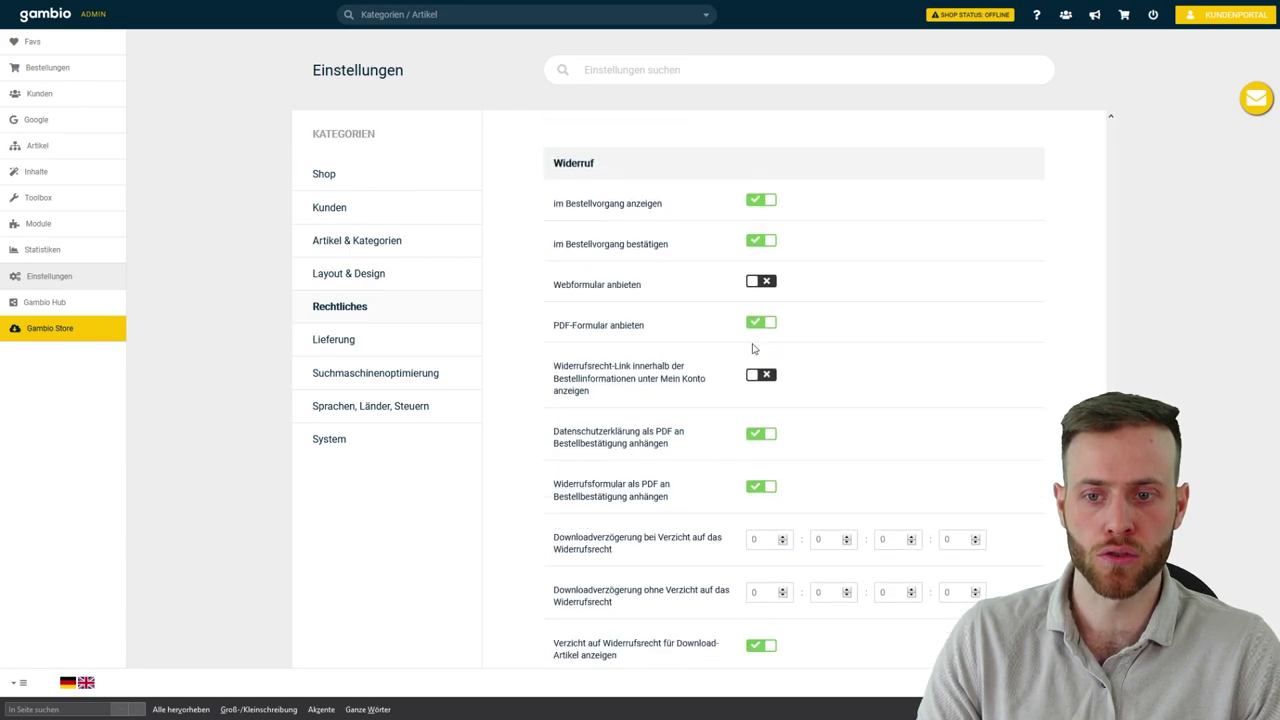
pyautogui.scroll(-4, 753, 348)
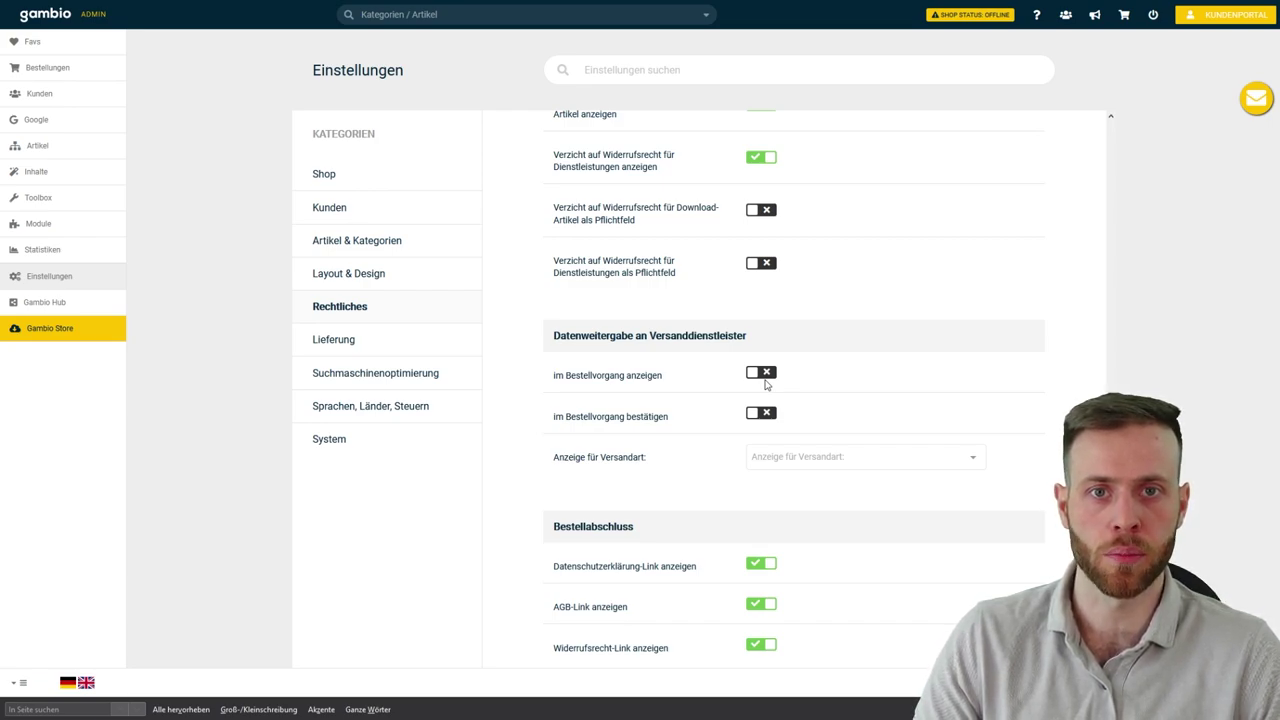
pyautogui.scroll(-2, 775, 385)
pyautogui.scroll(-3, 775, 385)
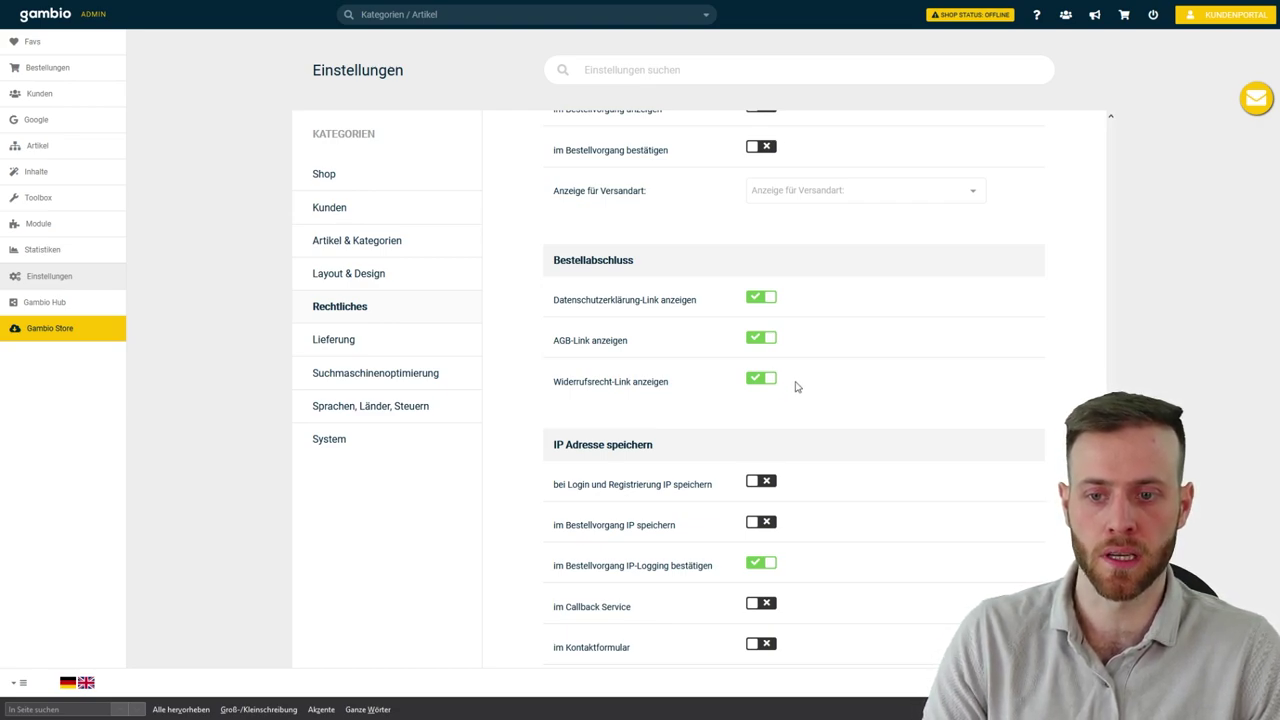
pyautogui.scroll(-9, 797, 386)
pyautogui.scroll(-7, 797, 386)
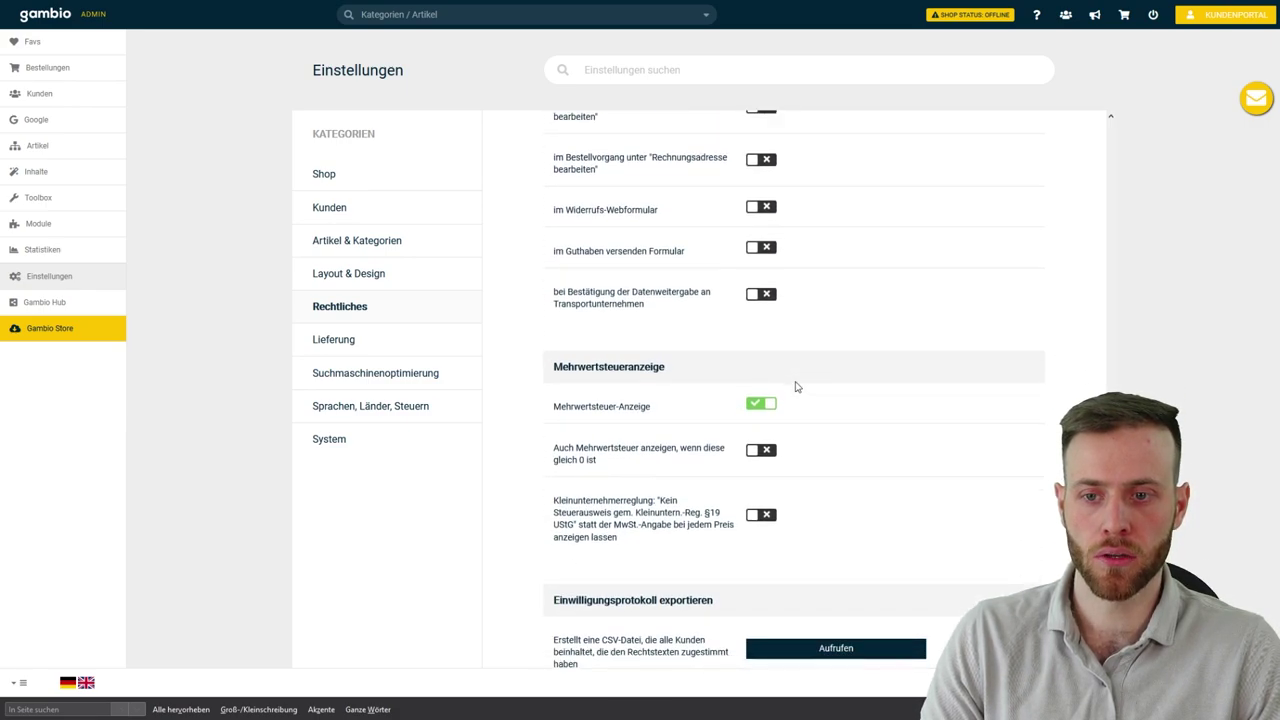
# - In the Mehrwertsteueranzeige section, switch off Mehrwertsteuer-Anzeige and switch on the Kleinunternehmerreglung notice under §19 UStG
pyautogui.scroll(-2, 797, 386)
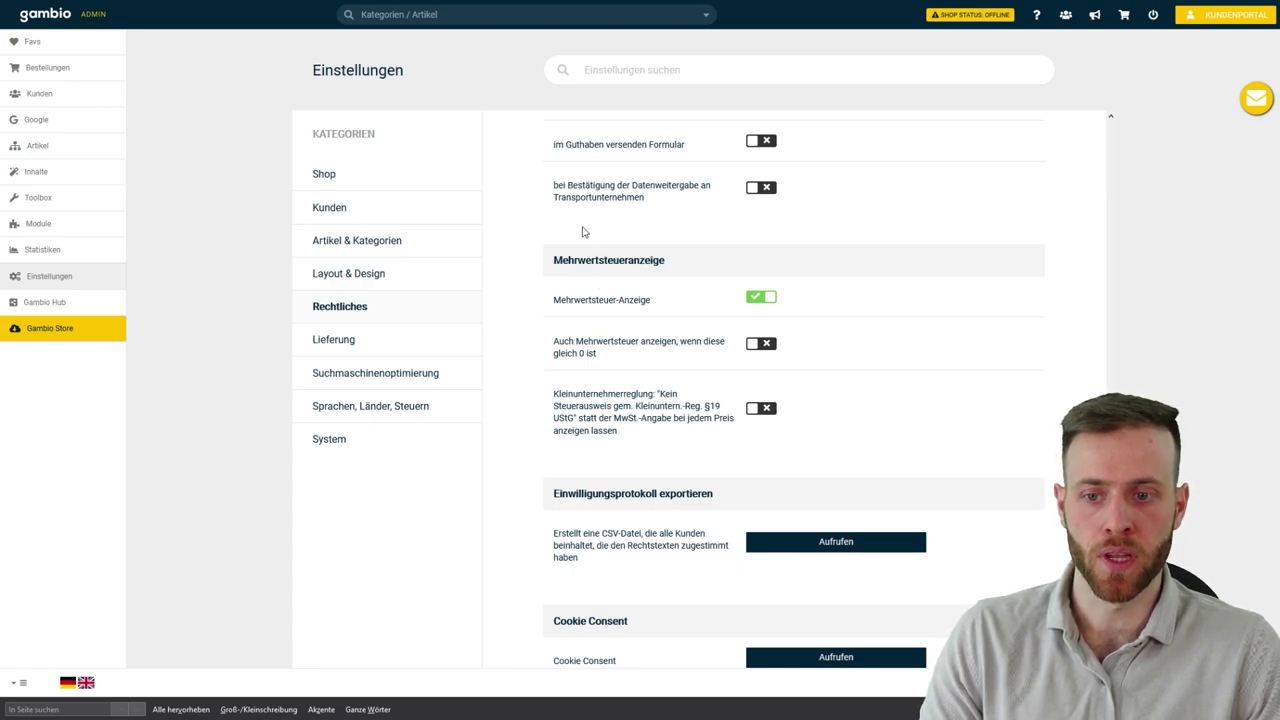
pyautogui.doubleClick(591, 395)
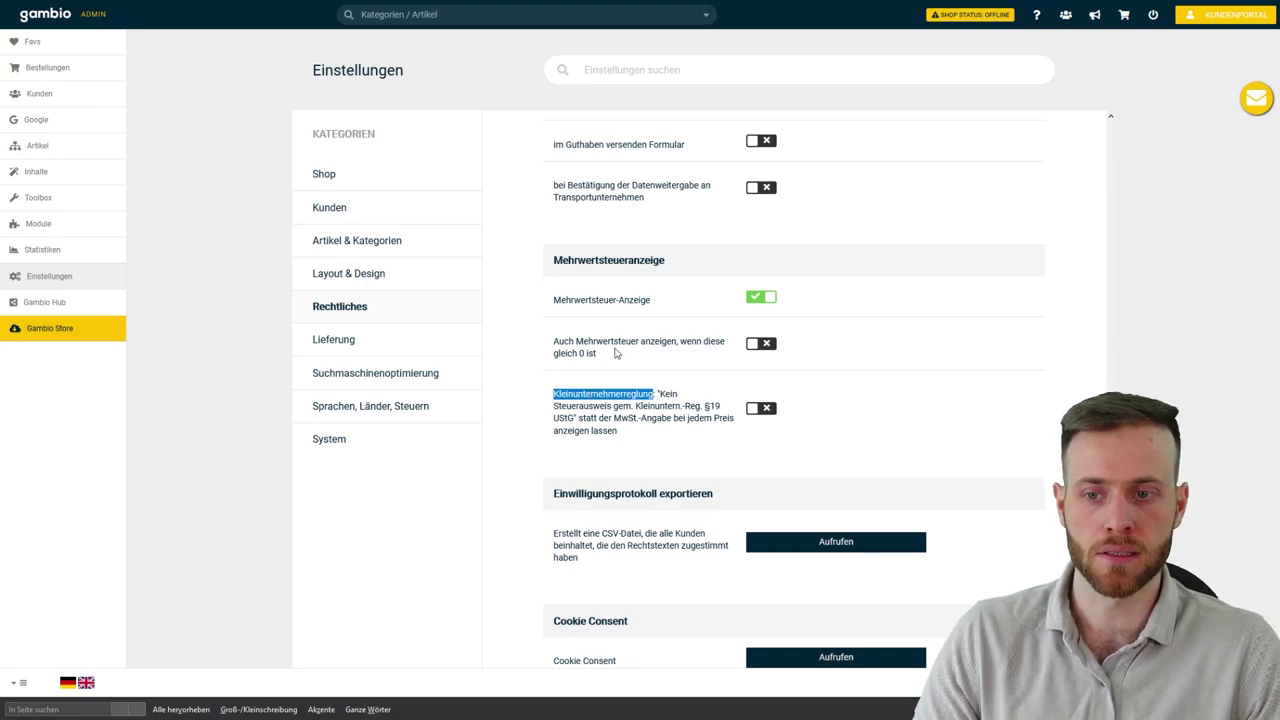
pyautogui.click(760, 300)
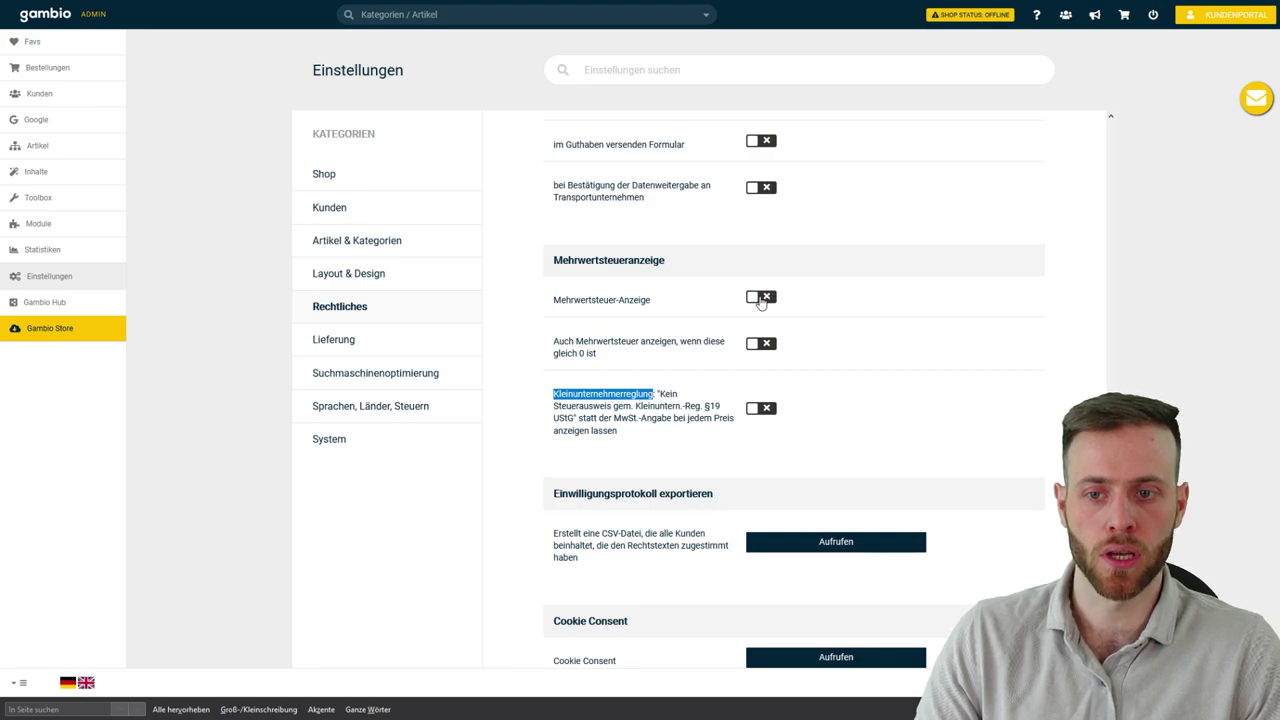
pyautogui.click(766, 410)
pyautogui.click(843, 450)
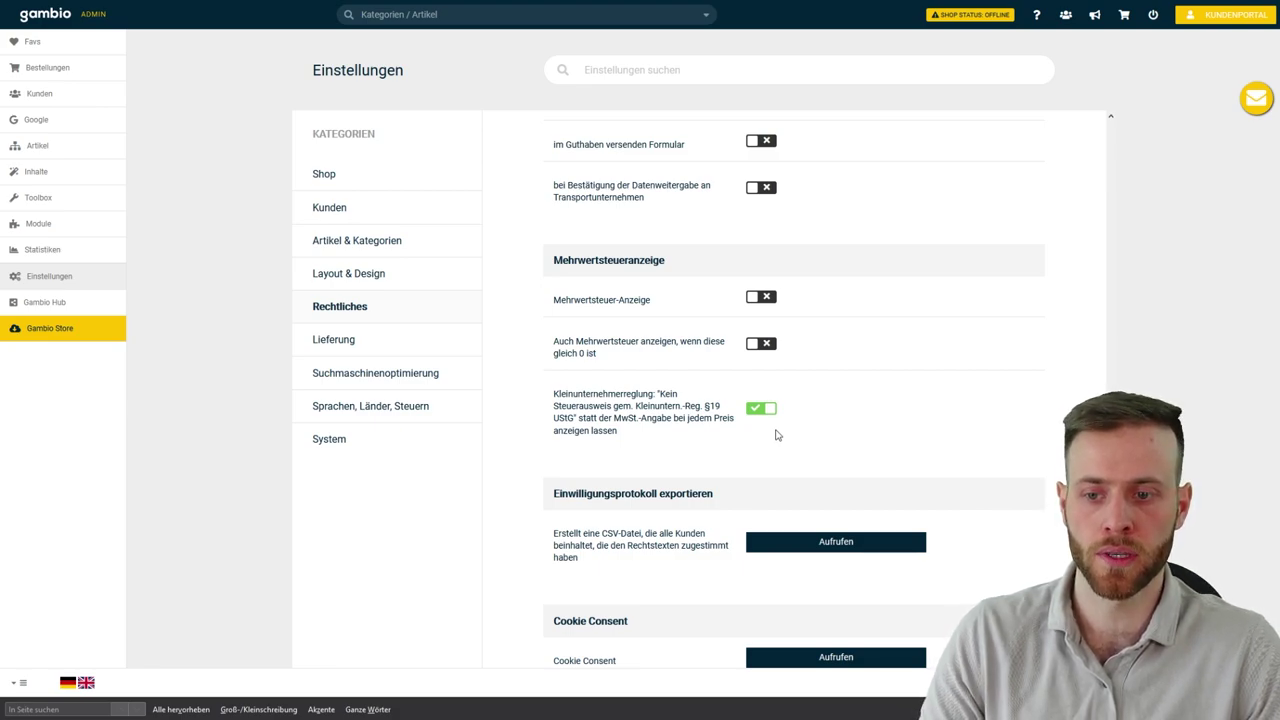
# - Review the Einwilligungsprotokoll exportieren and Cookie Consent entries and the Lieferstatus options in the Lieferung category
pyautogui.scroll(-2, 776, 434)
pyautogui.scroll(-1, 773, 402)
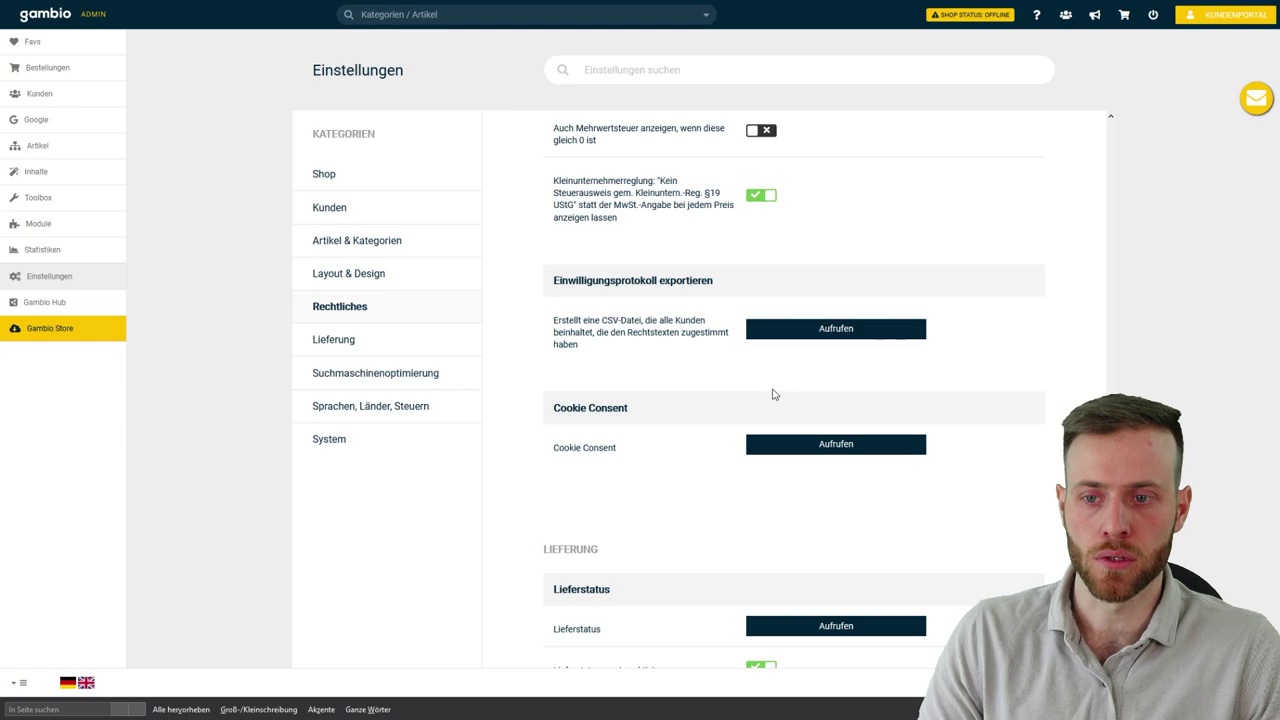
pyautogui.scroll(-1, 772, 397)
pyautogui.scroll(-5, 770, 394)
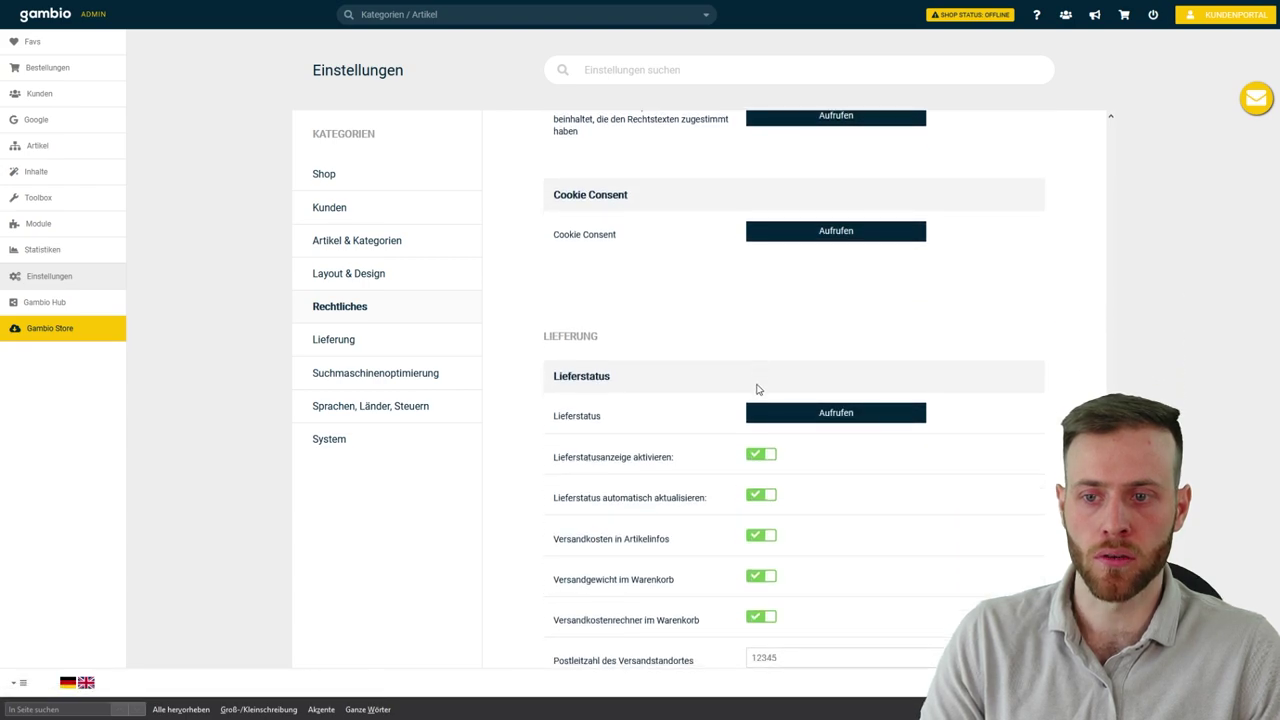
pyautogui.scroll(-2, 756, 385)
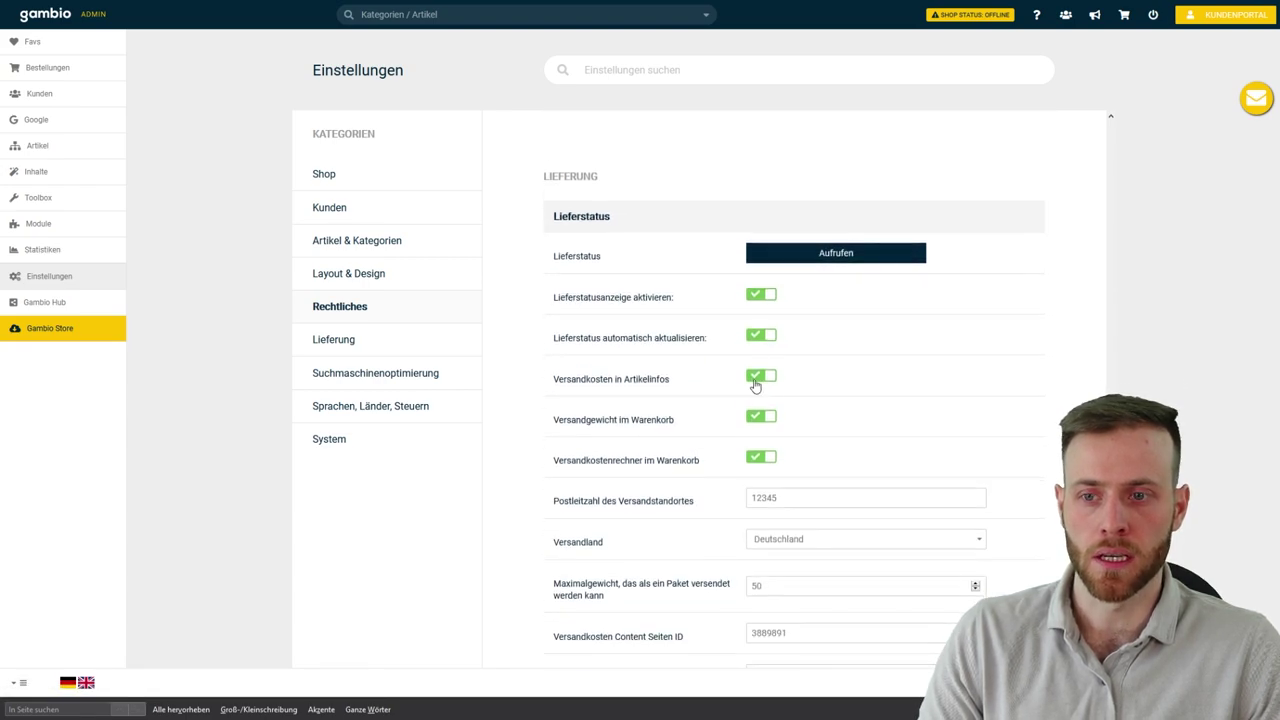
pyautogui.scroll(7, 746, 384)
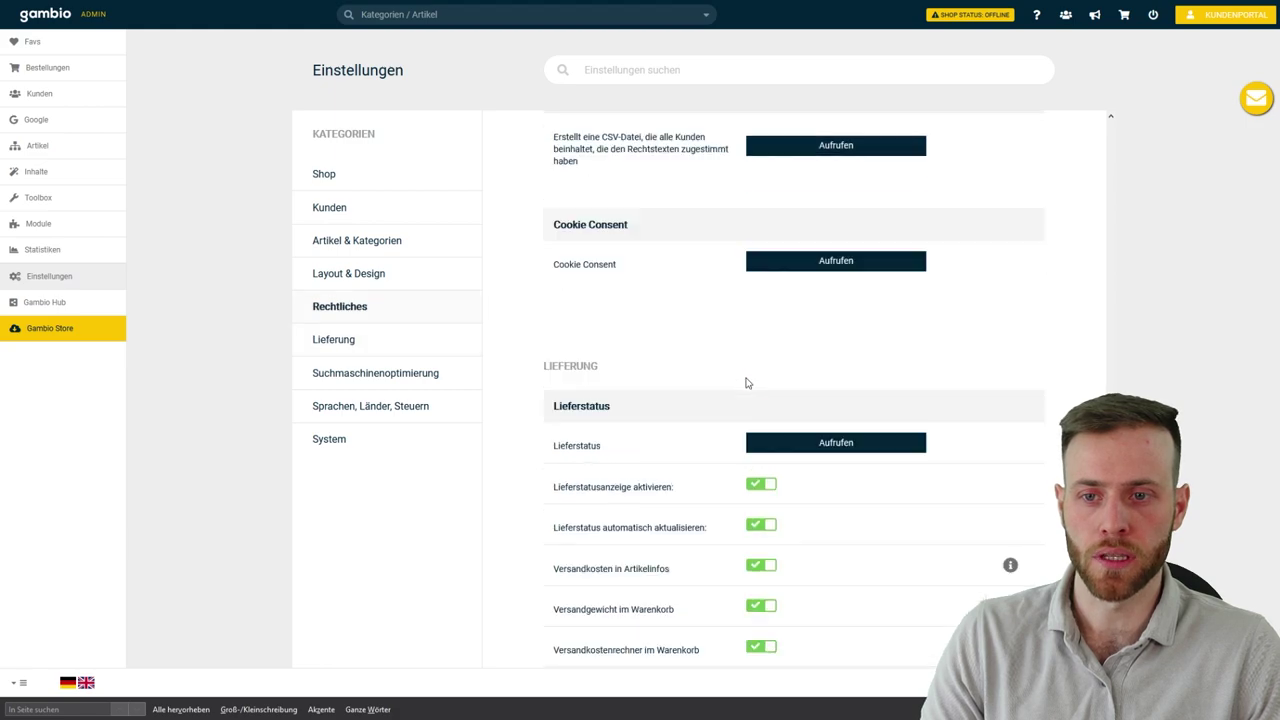
pyautogui.scroll(-3, 746, 383)
pyautogui.scroll(-1, 746, 383)
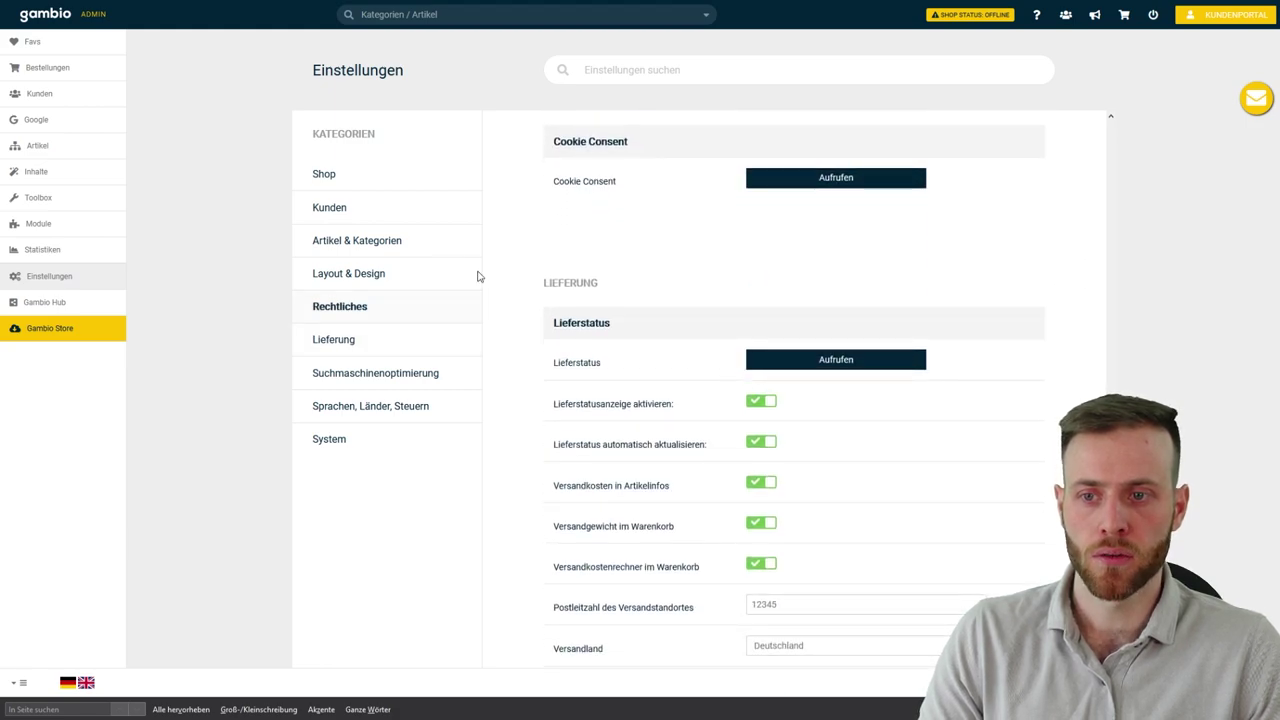
pyautogui.scroll(-1, 565, 349)
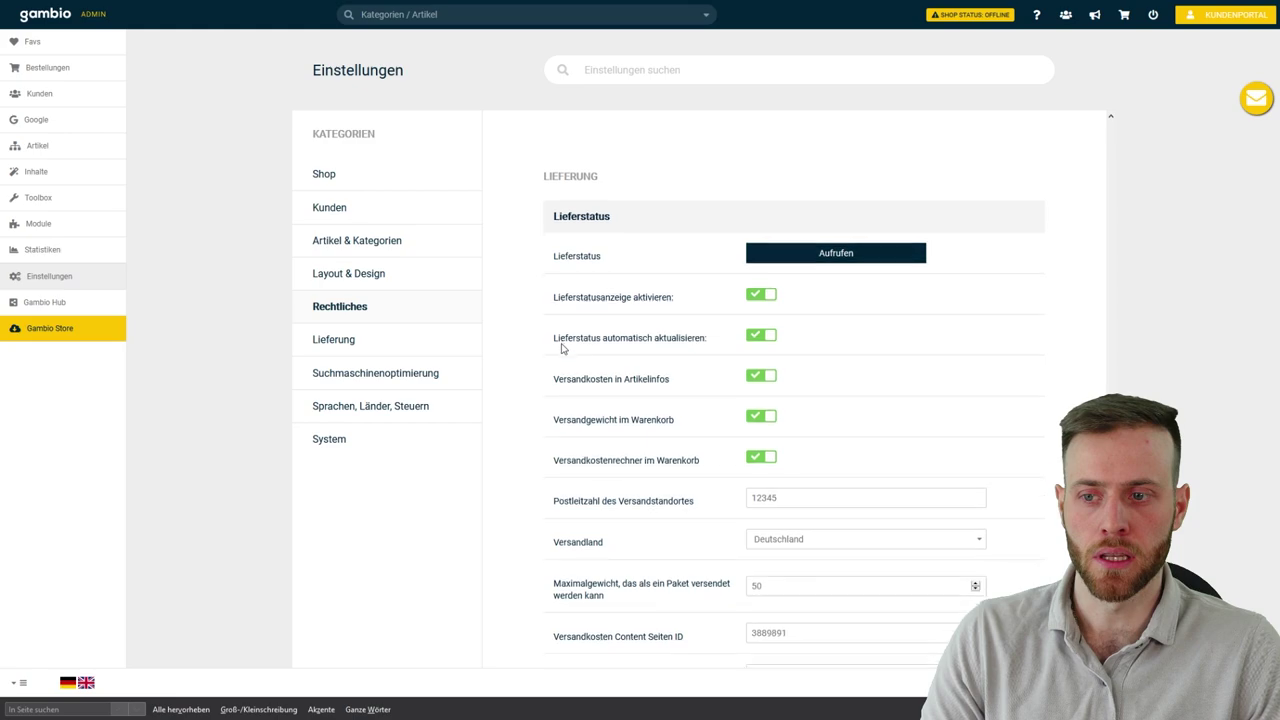
pyautogui.scroll(-1, 578, 288)
pyautogui.scroll(-1, 578, 288)
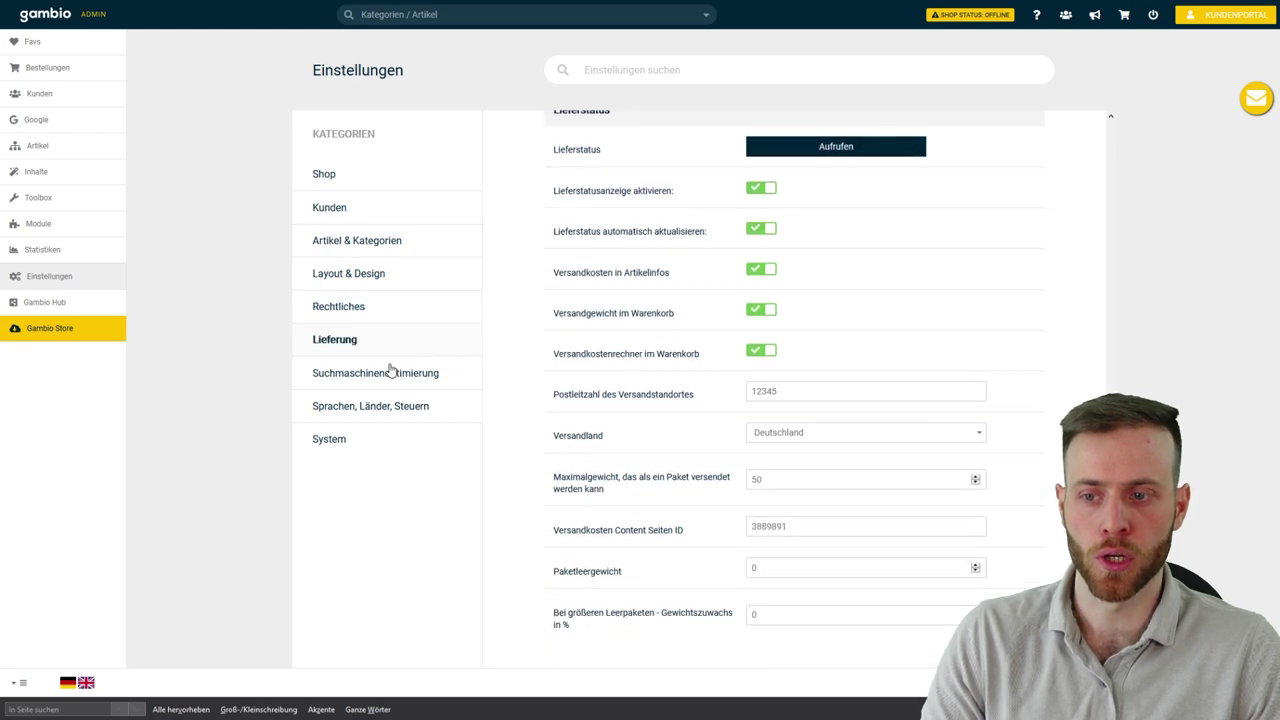
# - Open Steuerklassen from the Sprachen, Länder, Steuern settings and go through Bundesländer to the Länder list
pyautogui.click(345, 410)
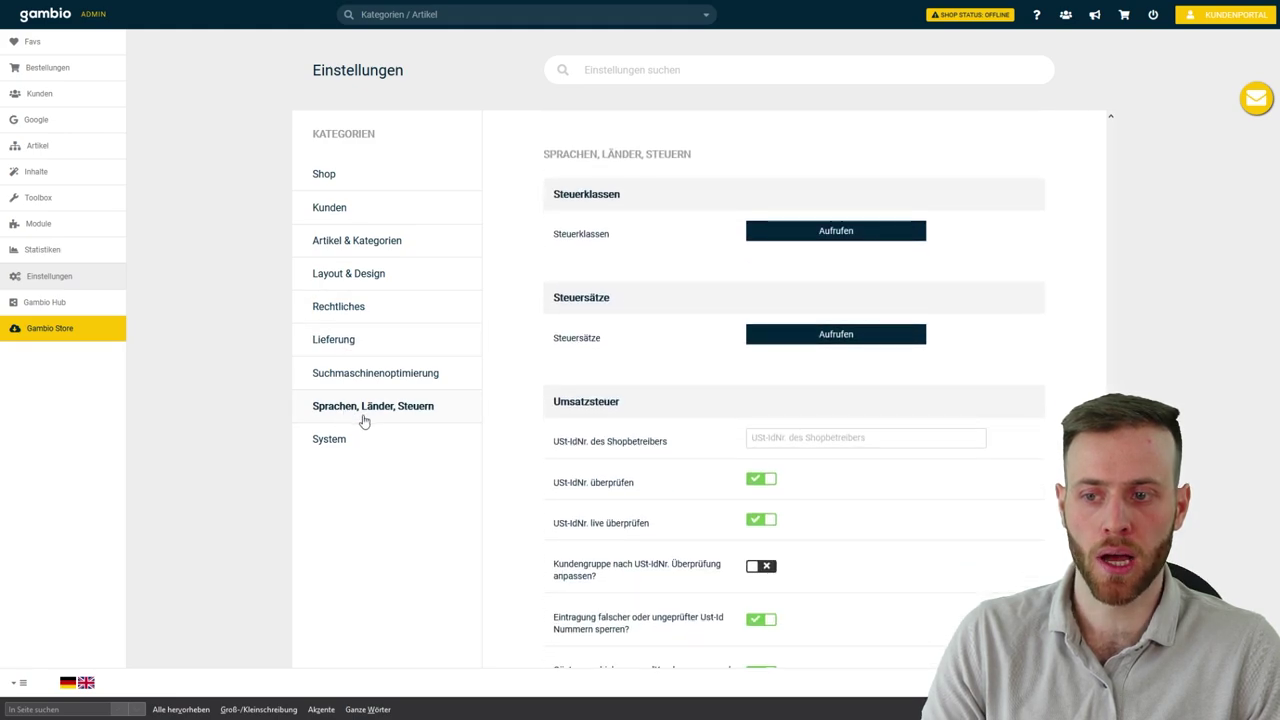
pyautogui.click(847, 242)
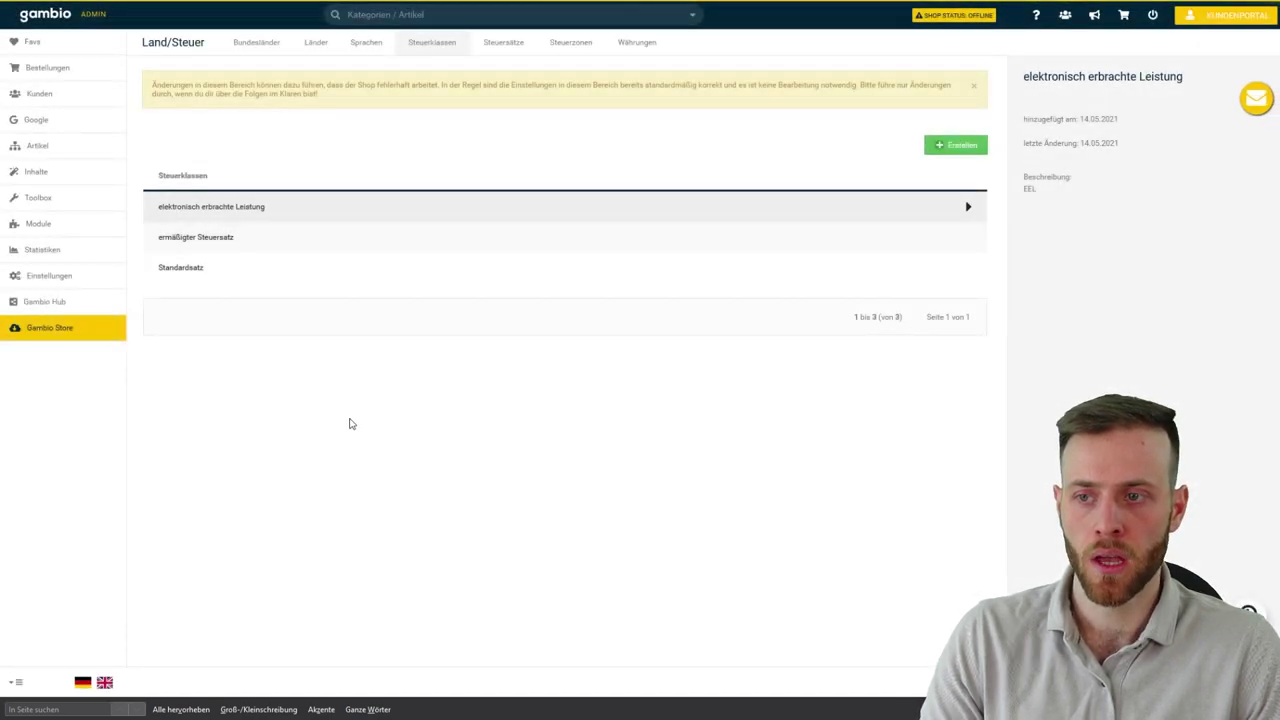
pyautogui.click(268, 50)
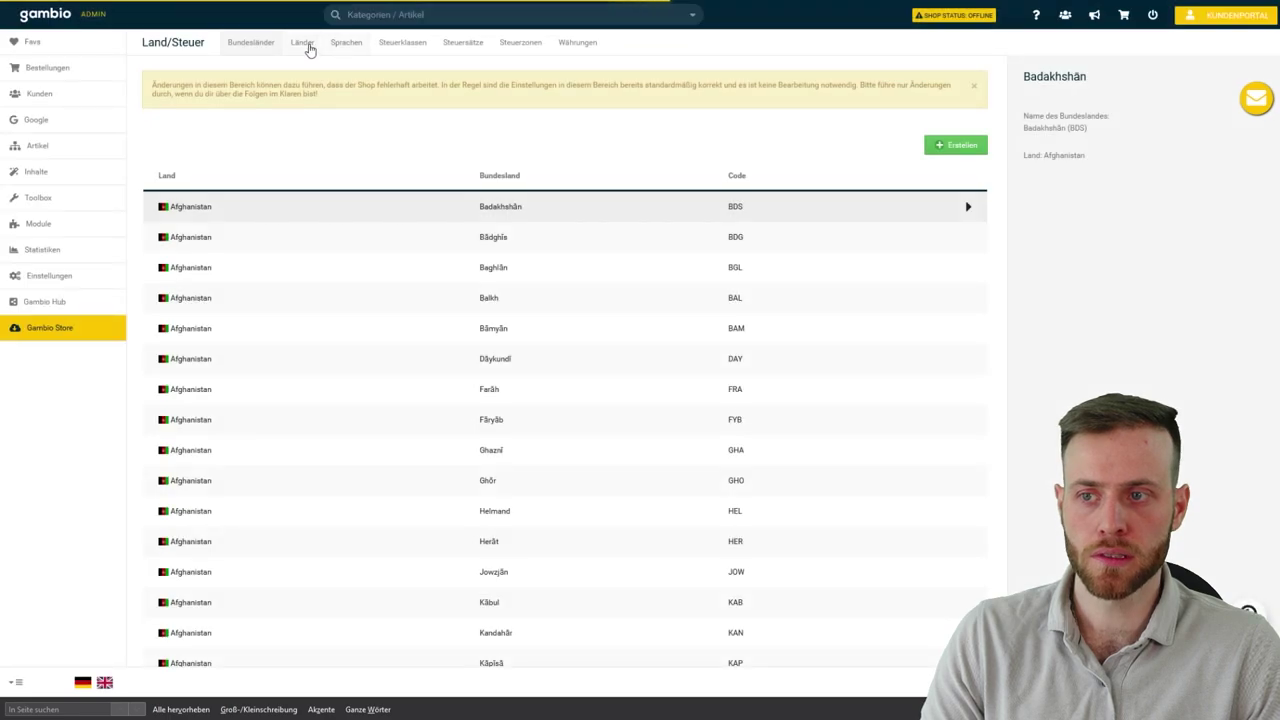
pyautogui.click(306, 45)
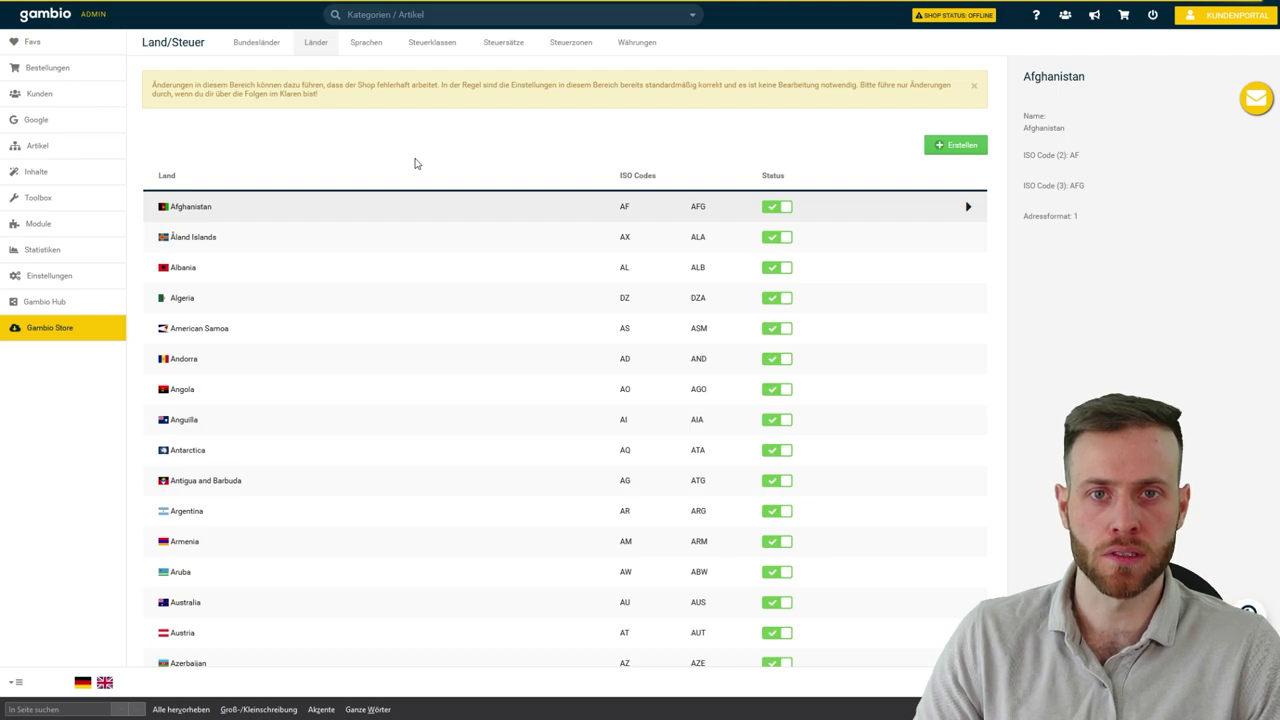
# - Look through the first page of countries and try to activate only D, A, CH, checking the status switches
pyautogui.scroll(-2, 415, 163)
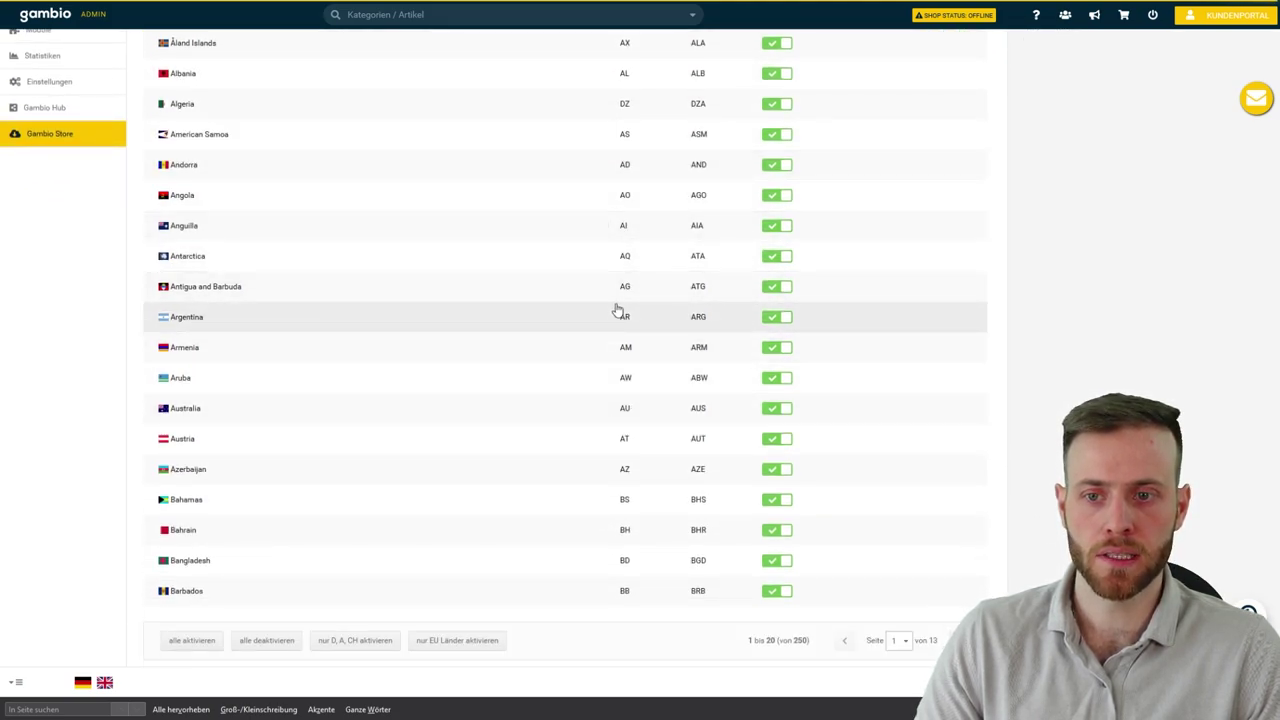
pyautogui.scroll(2, 762, 288)
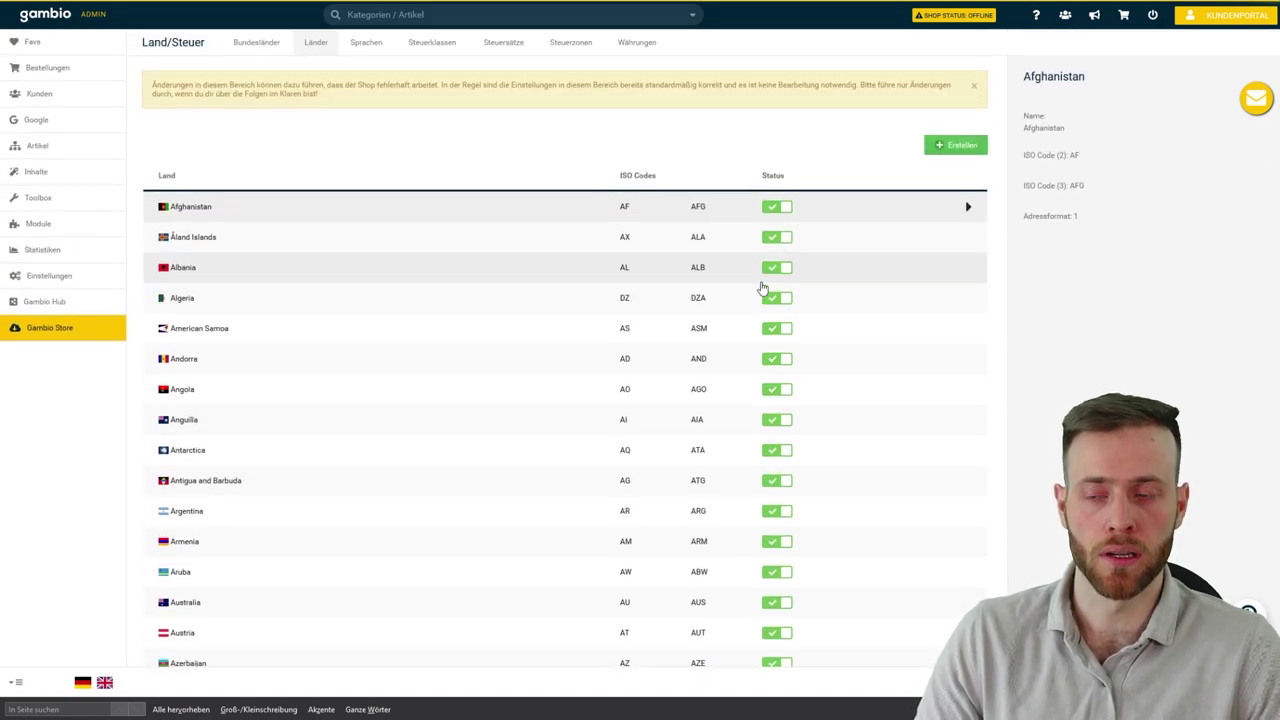
pyautogui.scroll(-2, 727, 292)
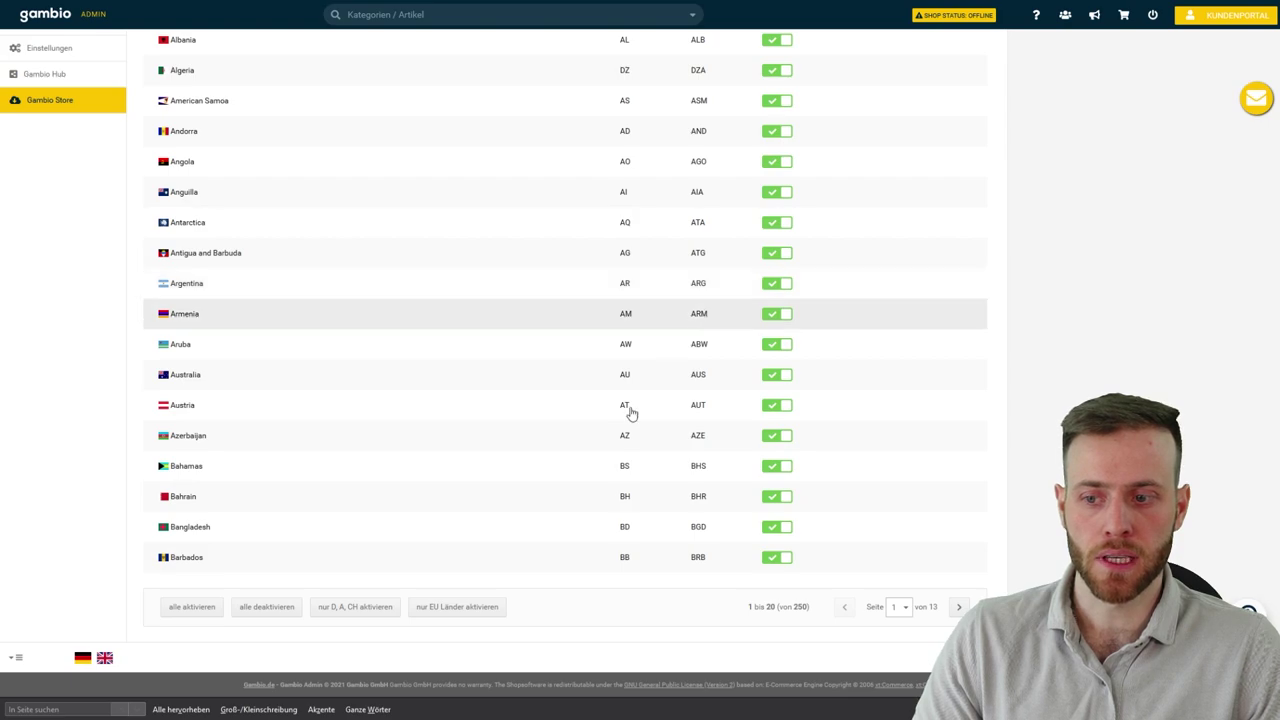
pyautogui.scroll(3, 594, 371)
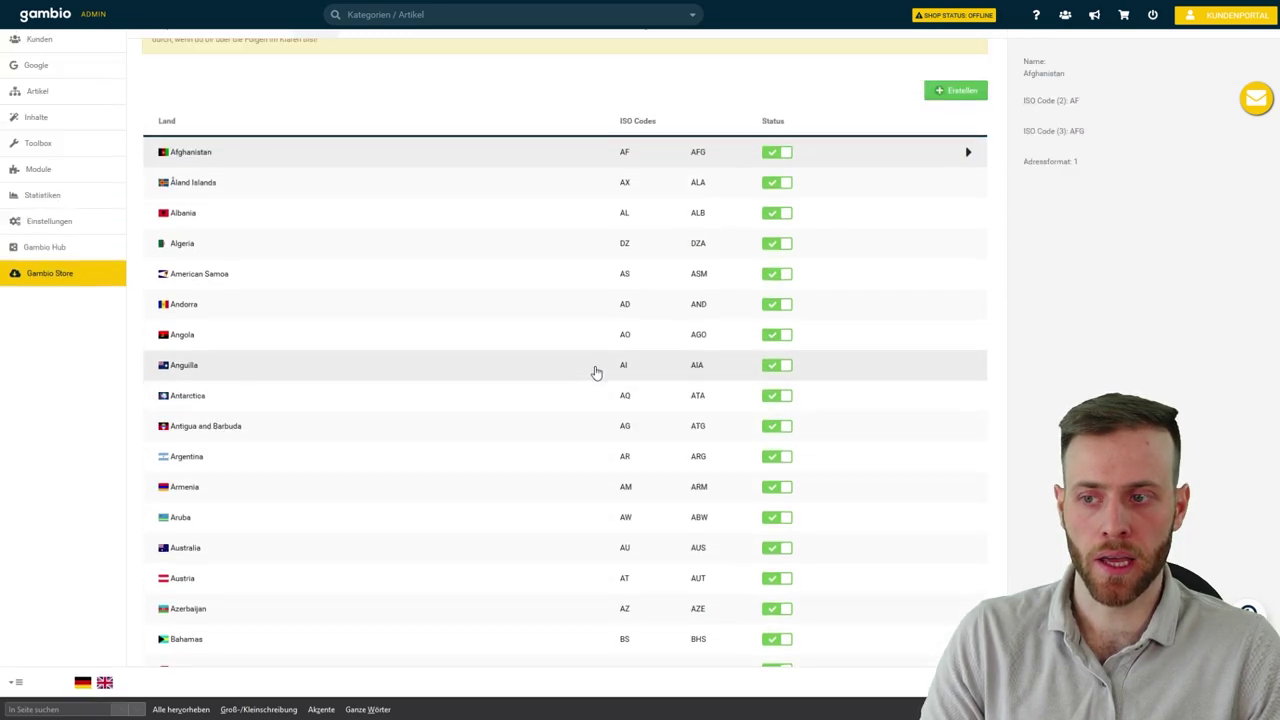
pyautogui.scroll(-3, 594, 371)
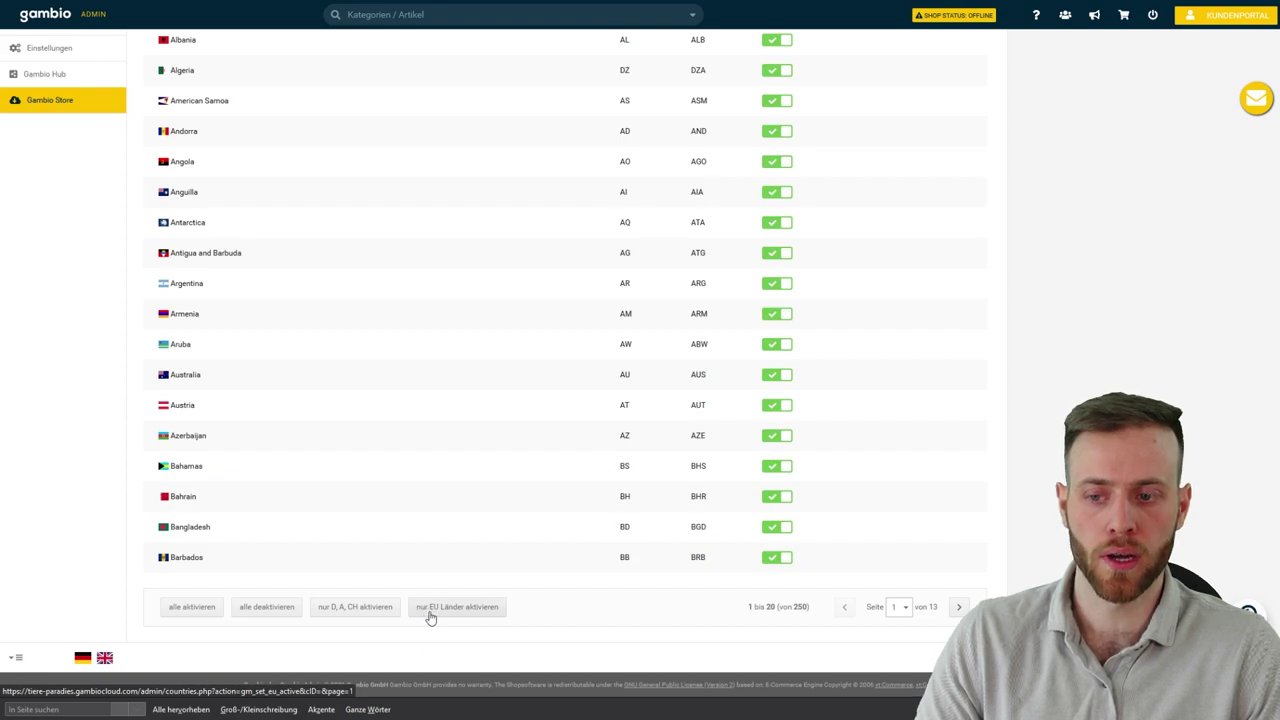
pyautogui.click(343, 608)
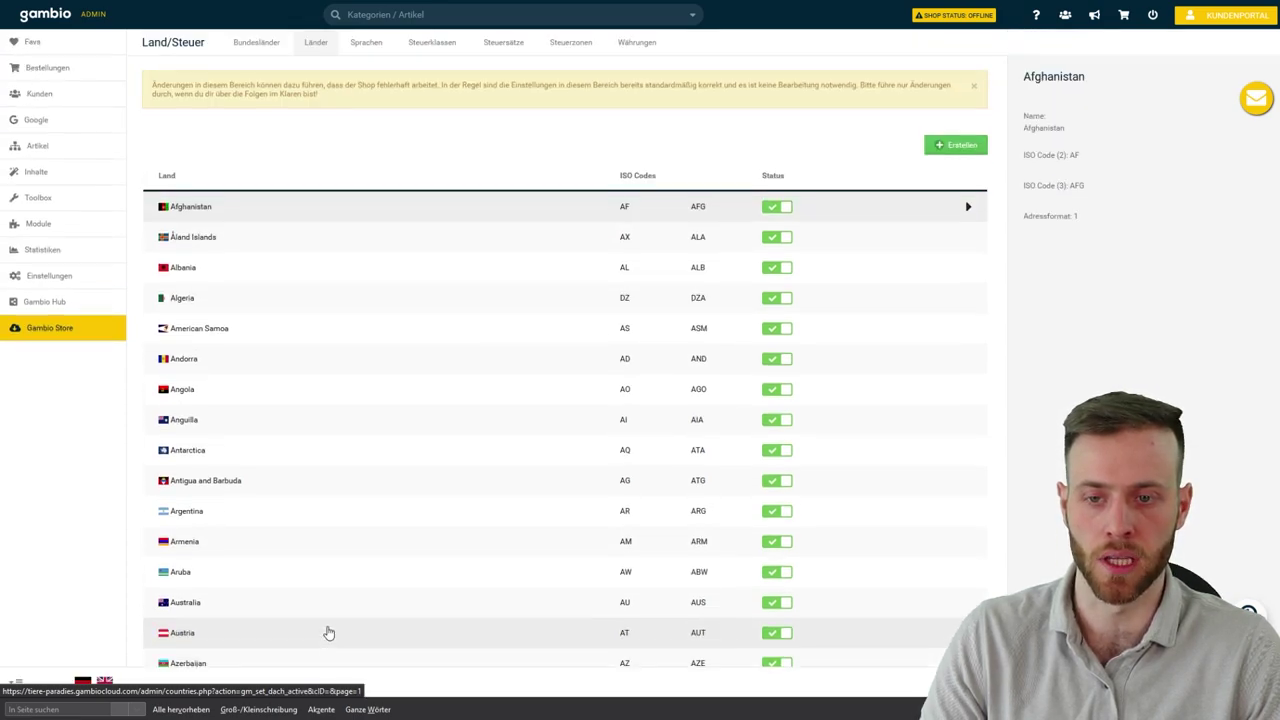
pyautogui.scroll(-3, 328, 632)
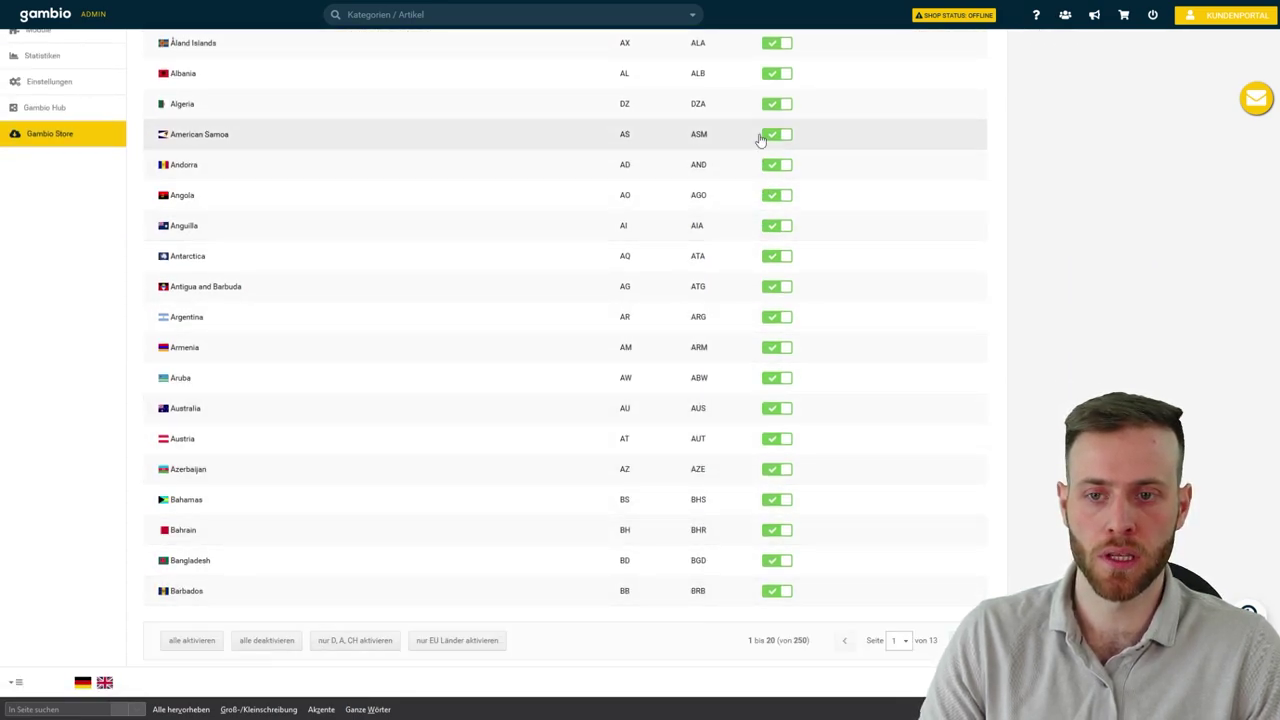
pyautogui.scroll(3, 760, 140)
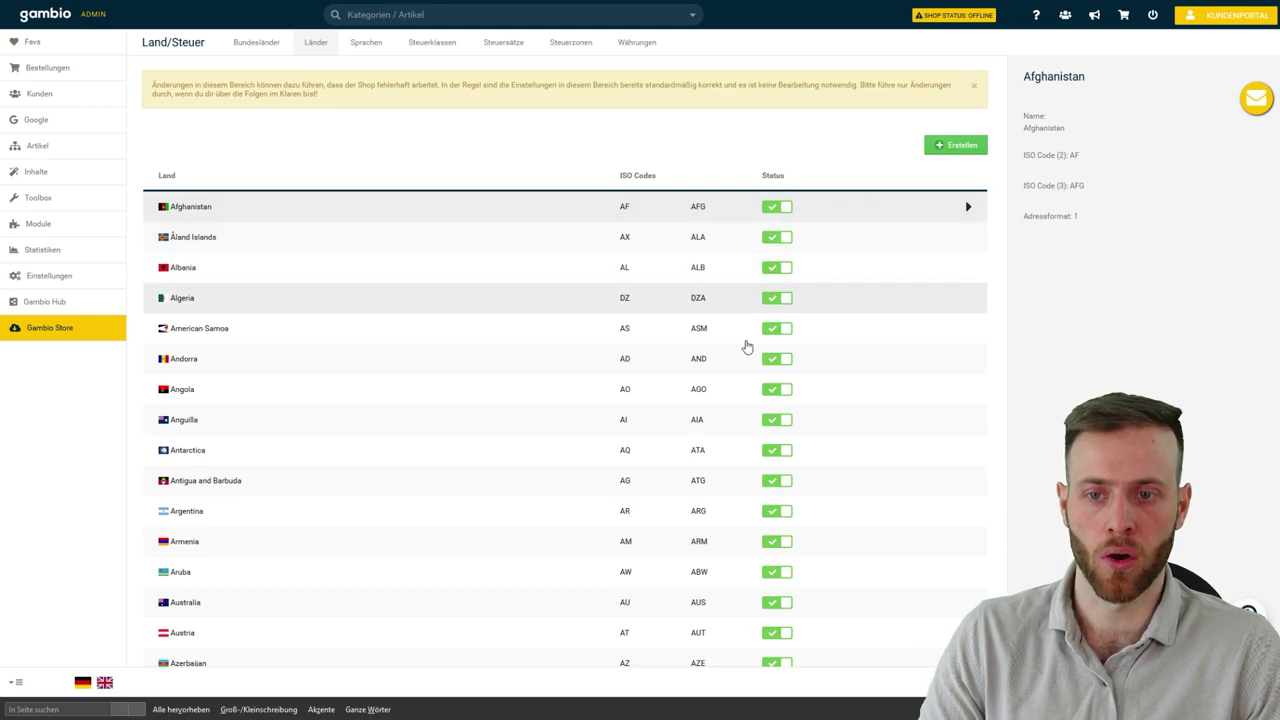
# - Deactivate all countries in the Länder list at once
pyautogui.scroll(-3, 763, 309)
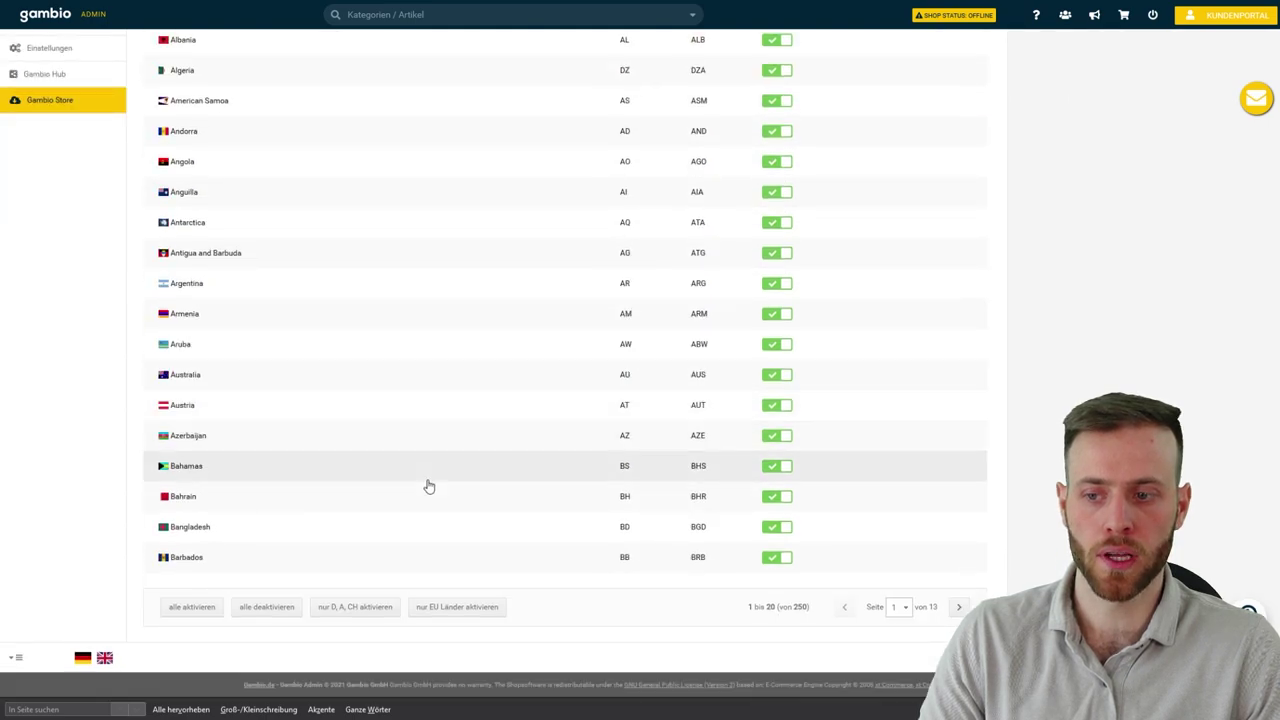
pyautogui.click(267, 608)
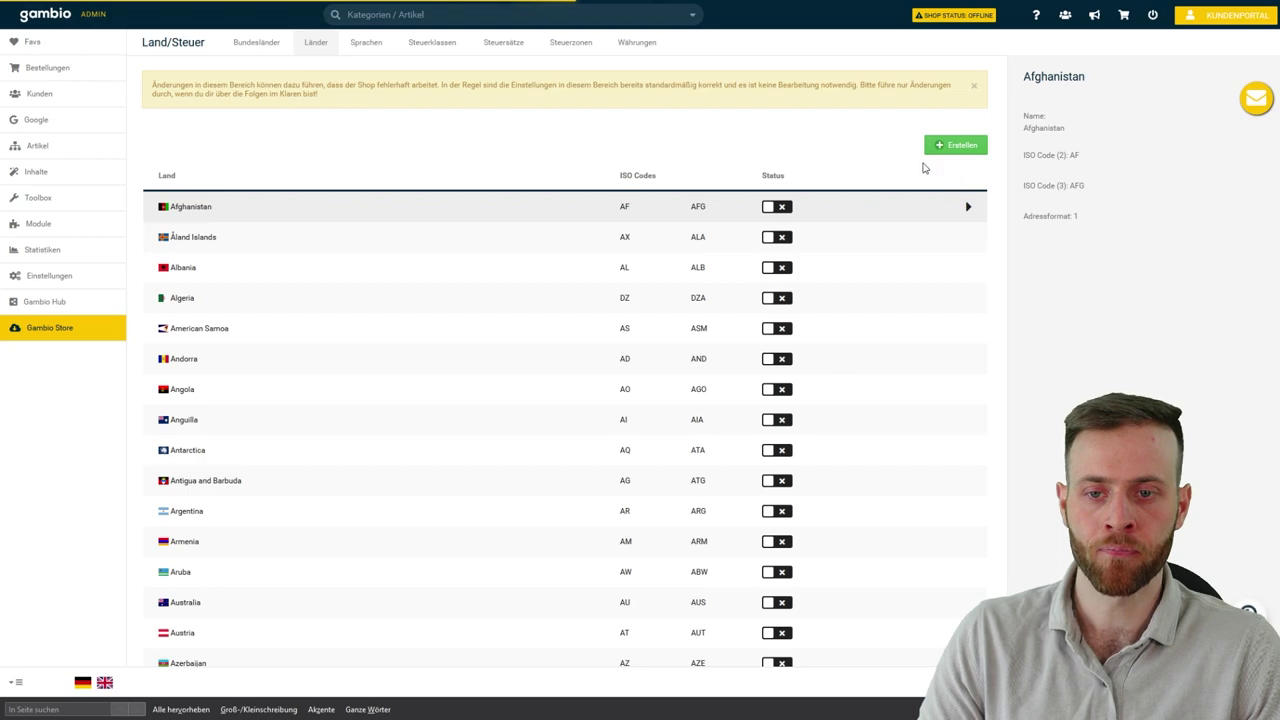
pyautogui.scroll(-3, 850, 390)
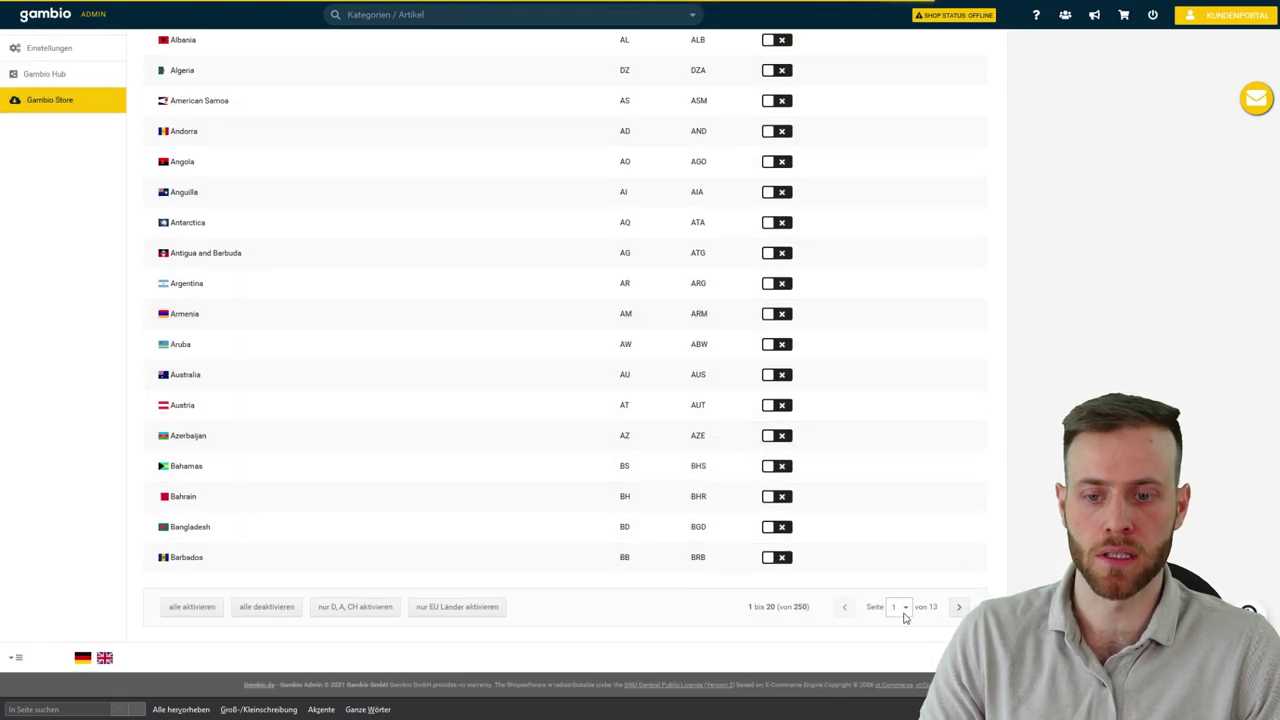
# - Page forward through the country list to the page that starts with Denmark
pyautogui.click(956, 607)
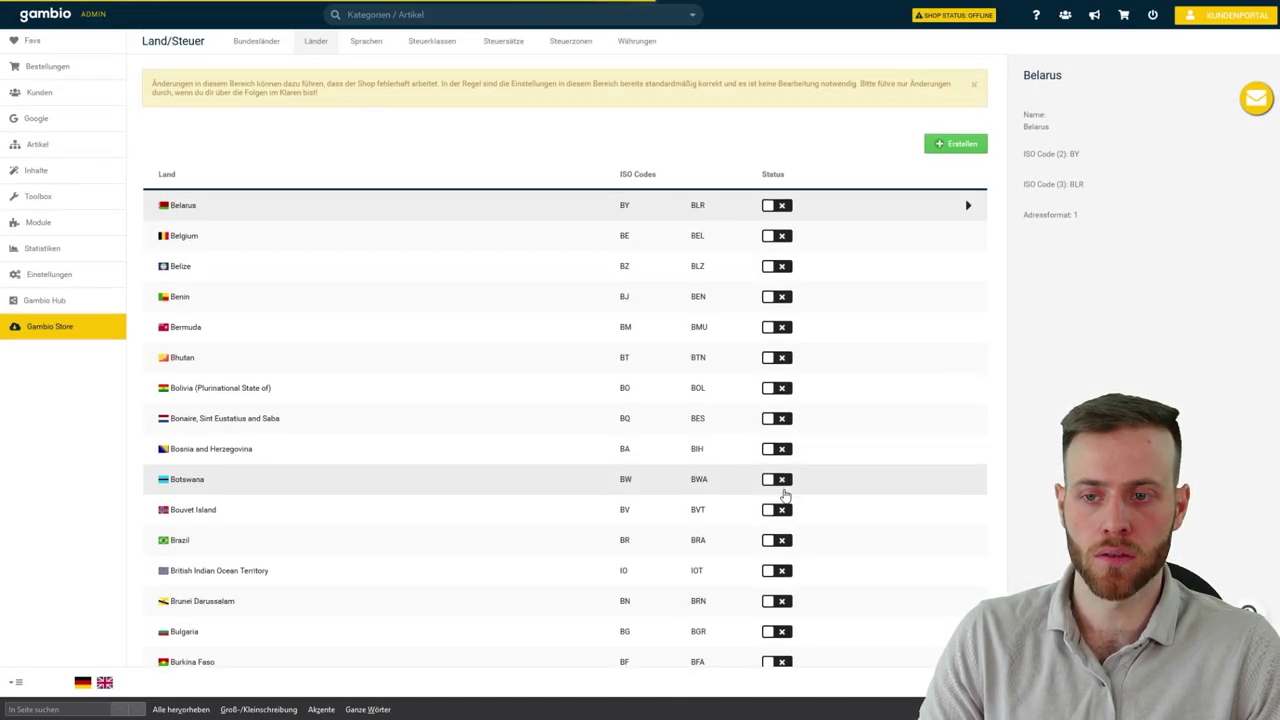
pyautogui.scroll(-3, 783, 492)
pyautogui.click(958, 607)
pyautogui.scroll(-5, 899, 581)
pyautogui.click(958, 612)
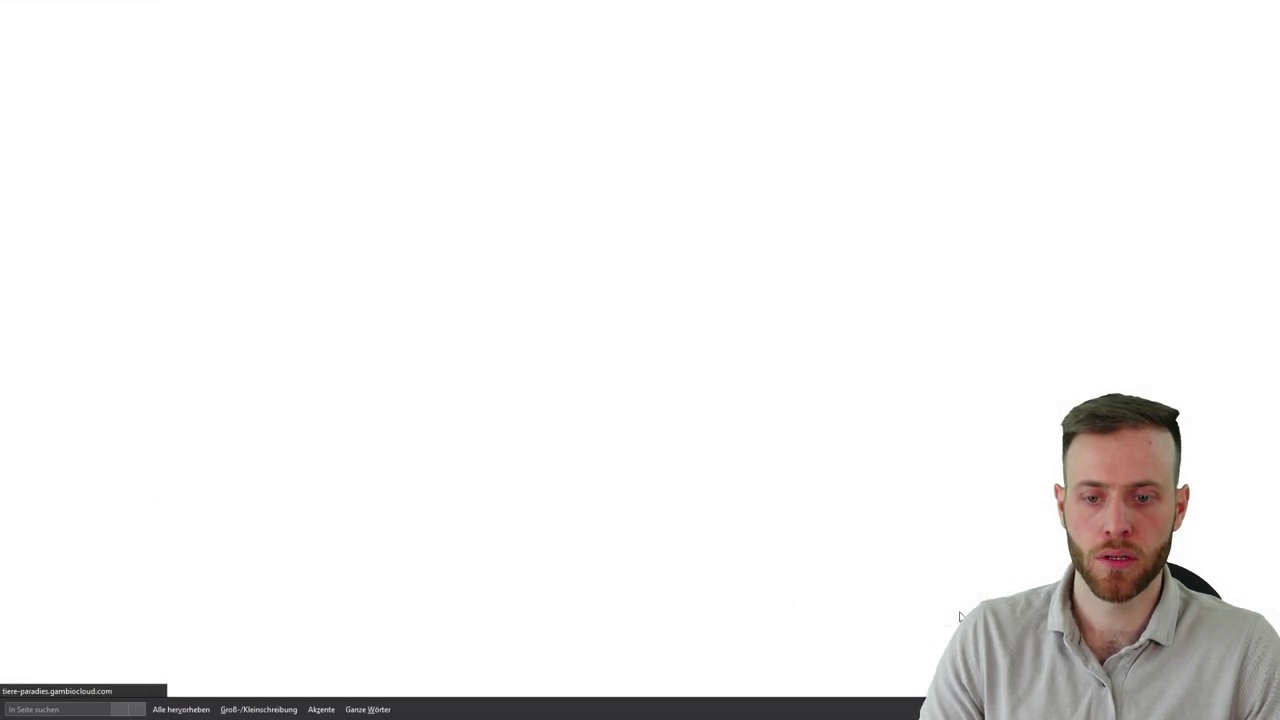
pyautogui.scroll(-1, 846, 400)
pyautogui.scroll(-1, 846, 400)
pyautogui.scroll(3, 846, 400)
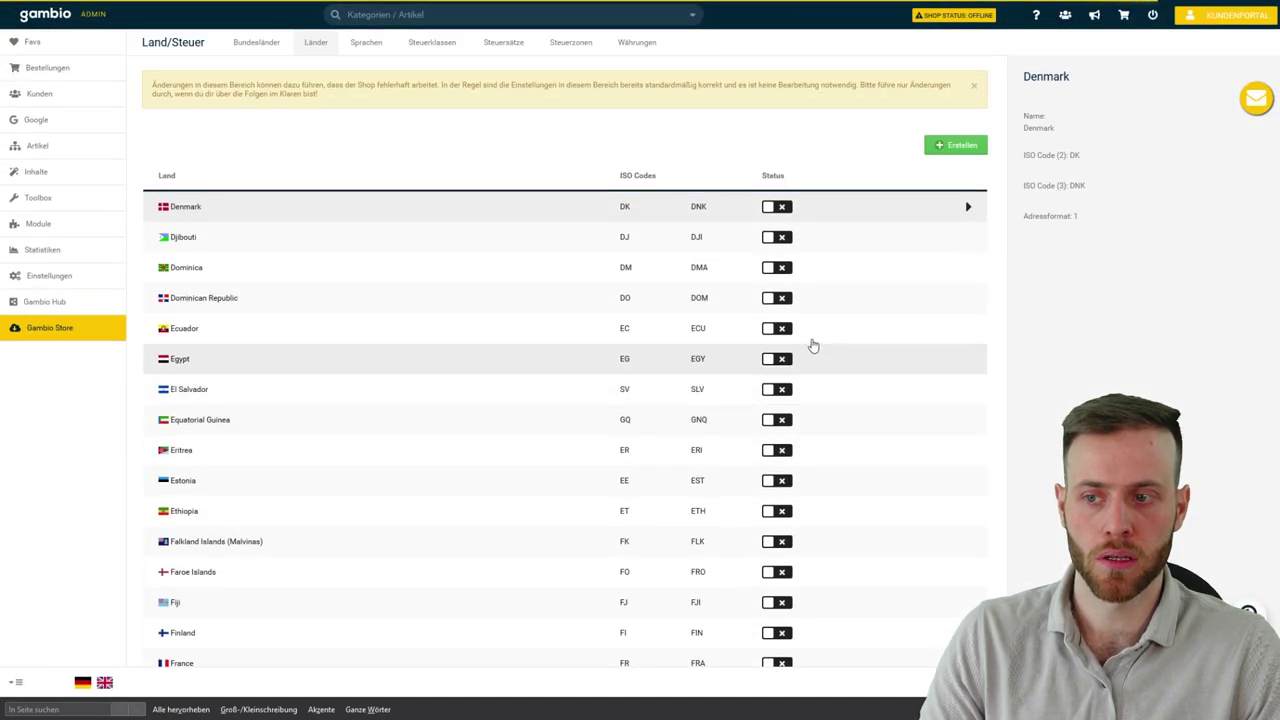
# - Activate Germany on the following page of the country list
pyautogui.scroll(-5, 820, 380)
pyautogui.click(958, 614)
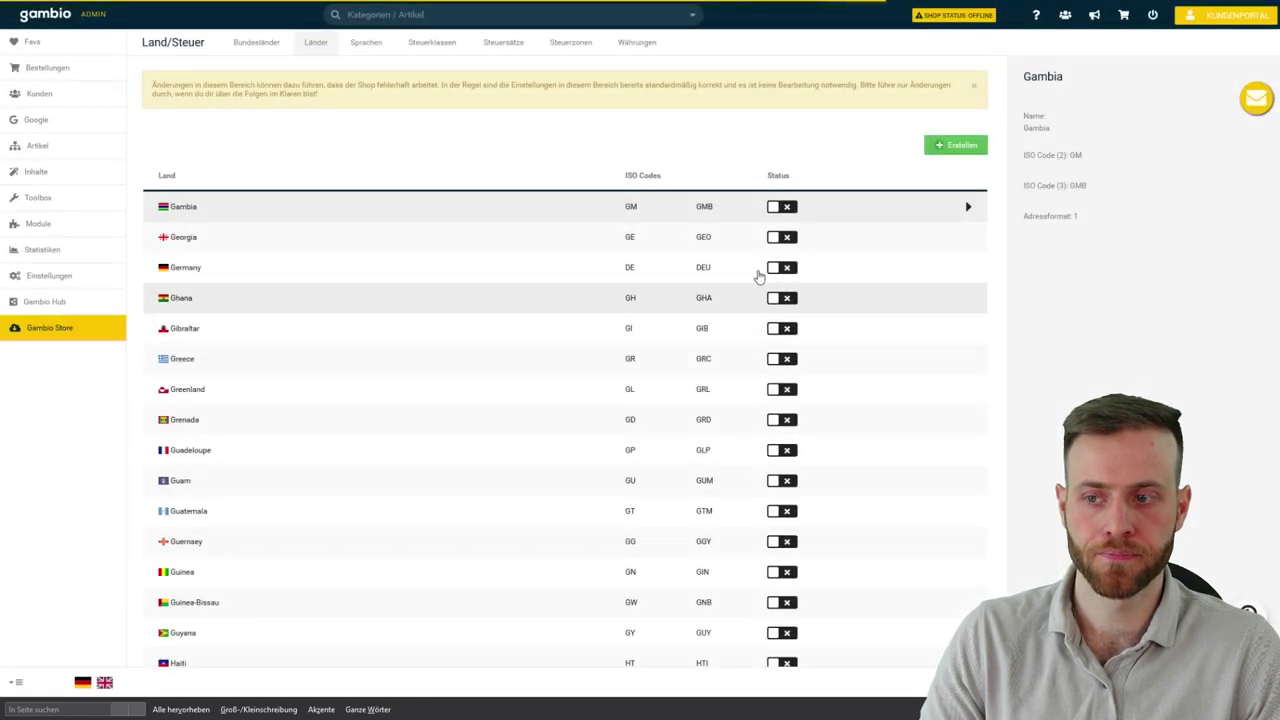
pyautogui.click(790, 268)
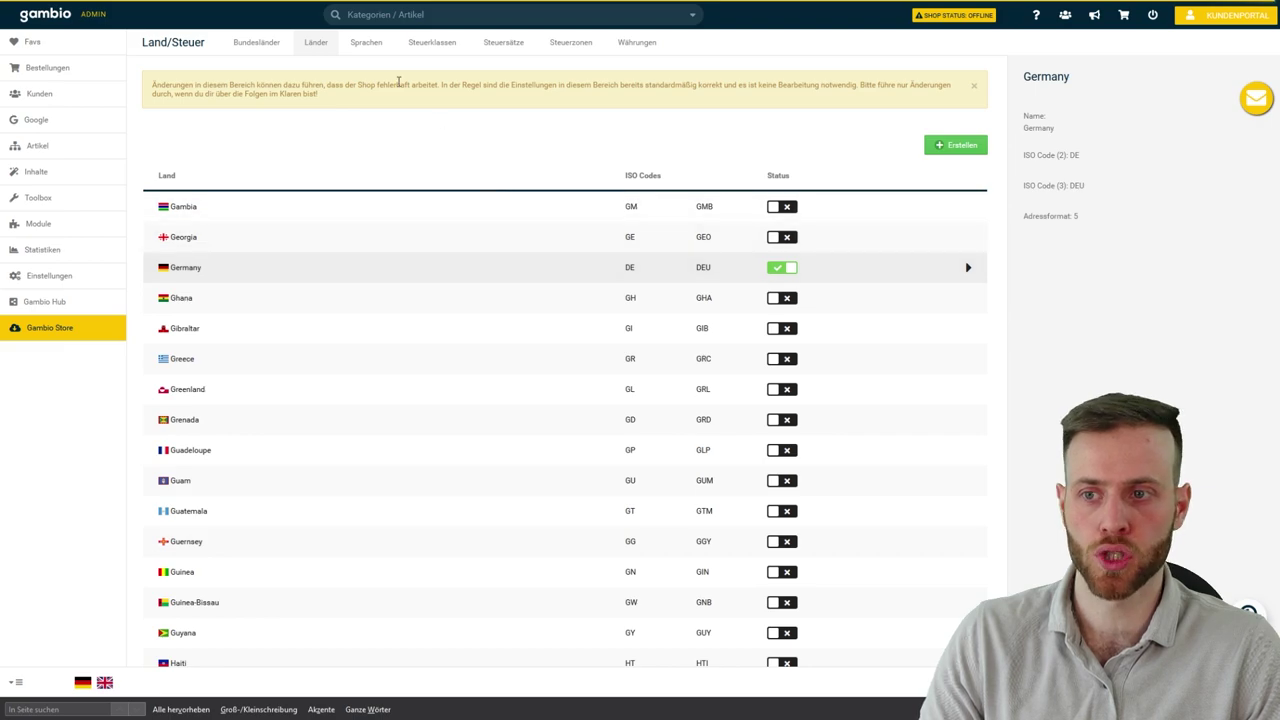
# - Review the Sprachen, Steuerklassen and Steuersätze pages, including the Standardsatz rate for Steuerzone EU
pyautogui.click(358, 42)
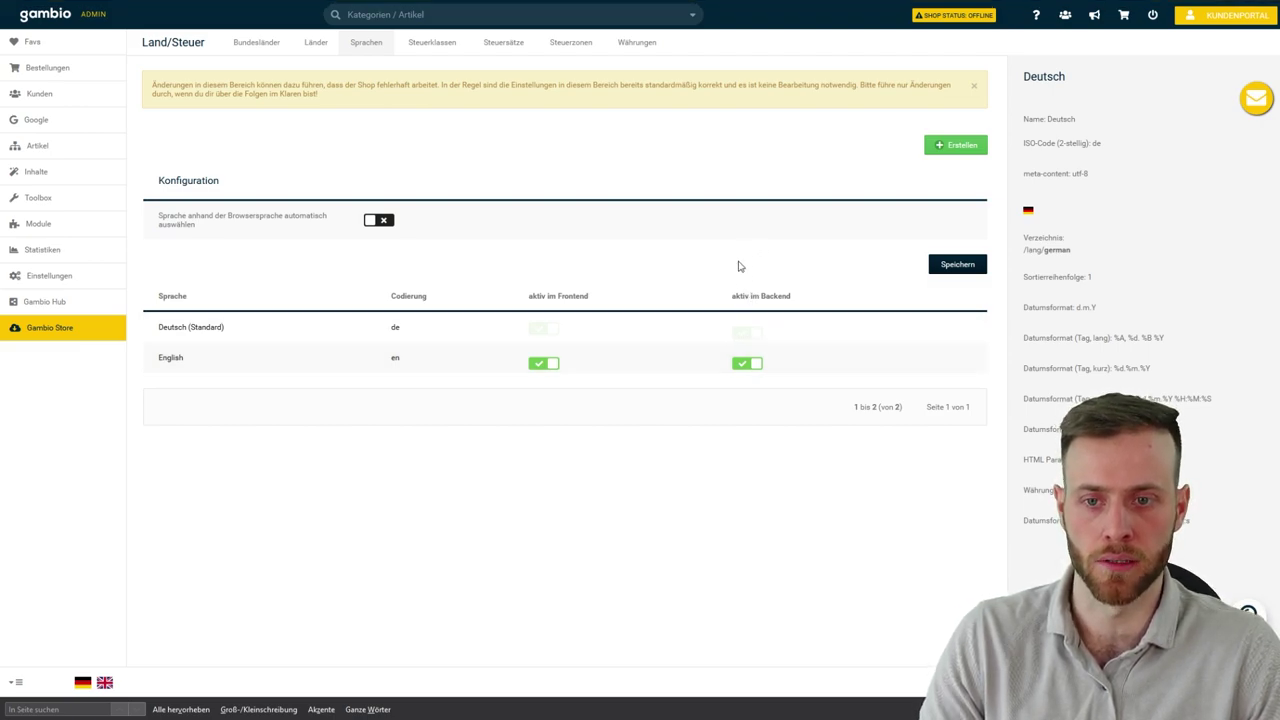
pyautogui.click(423, 45)
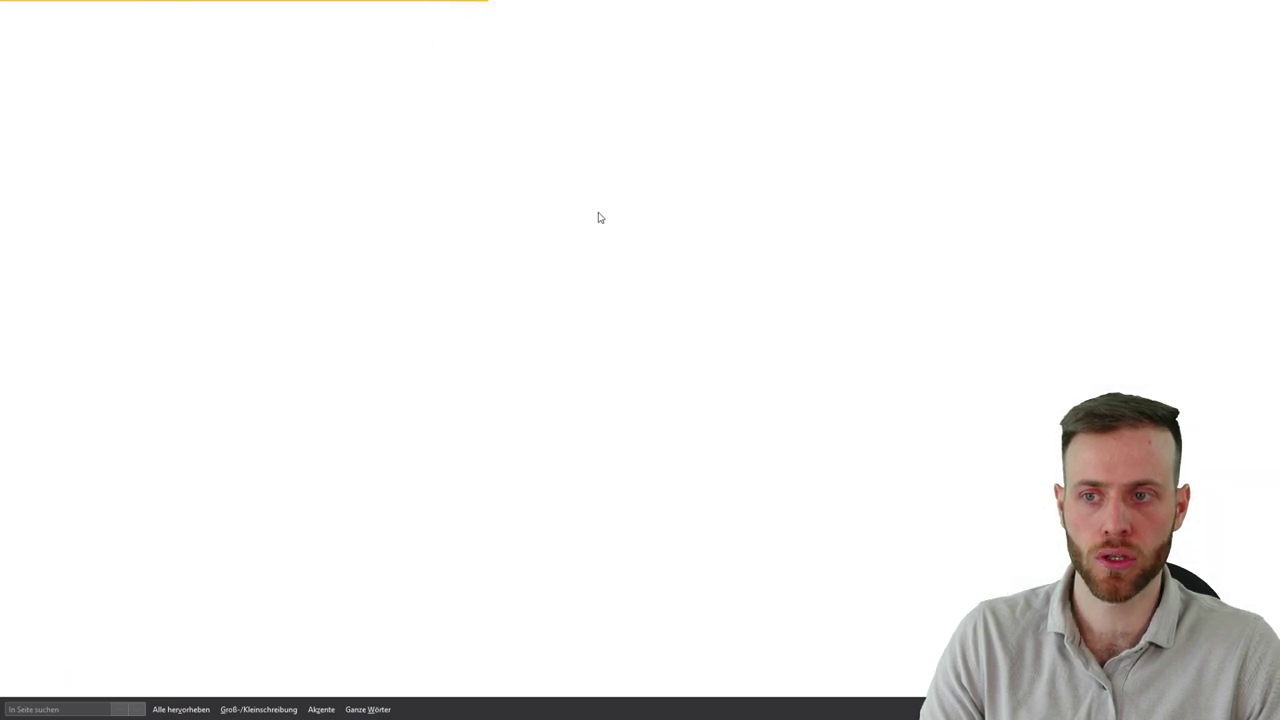
pyautogui.click(360, 265)
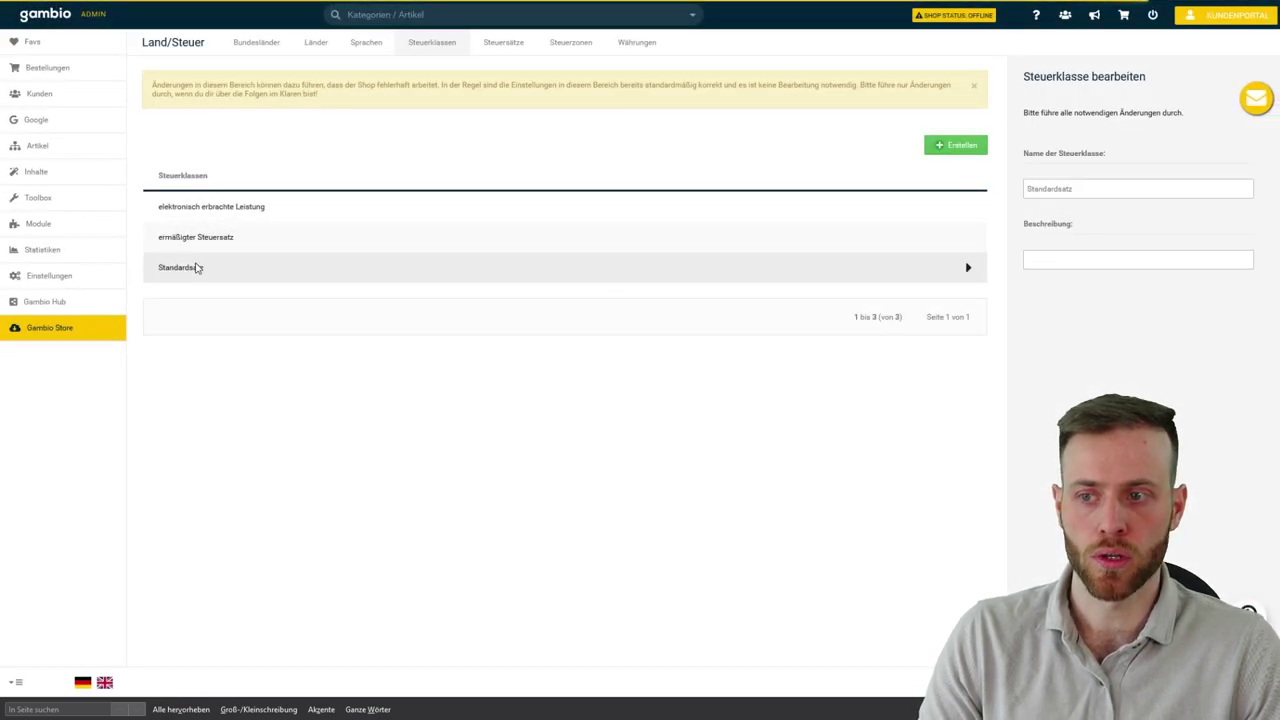
pyautogui.click(512, 47)
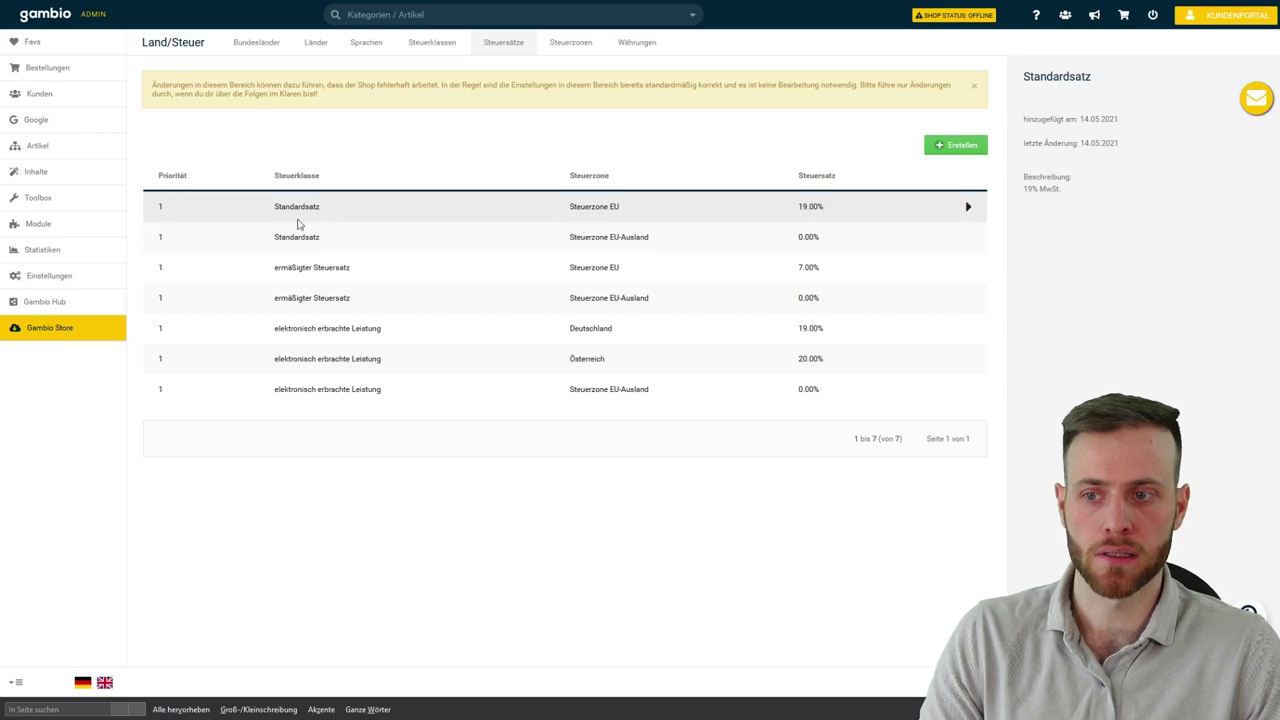
pyautogui.moveTo(796, 210); pyautogui.dragTo(840, 208)
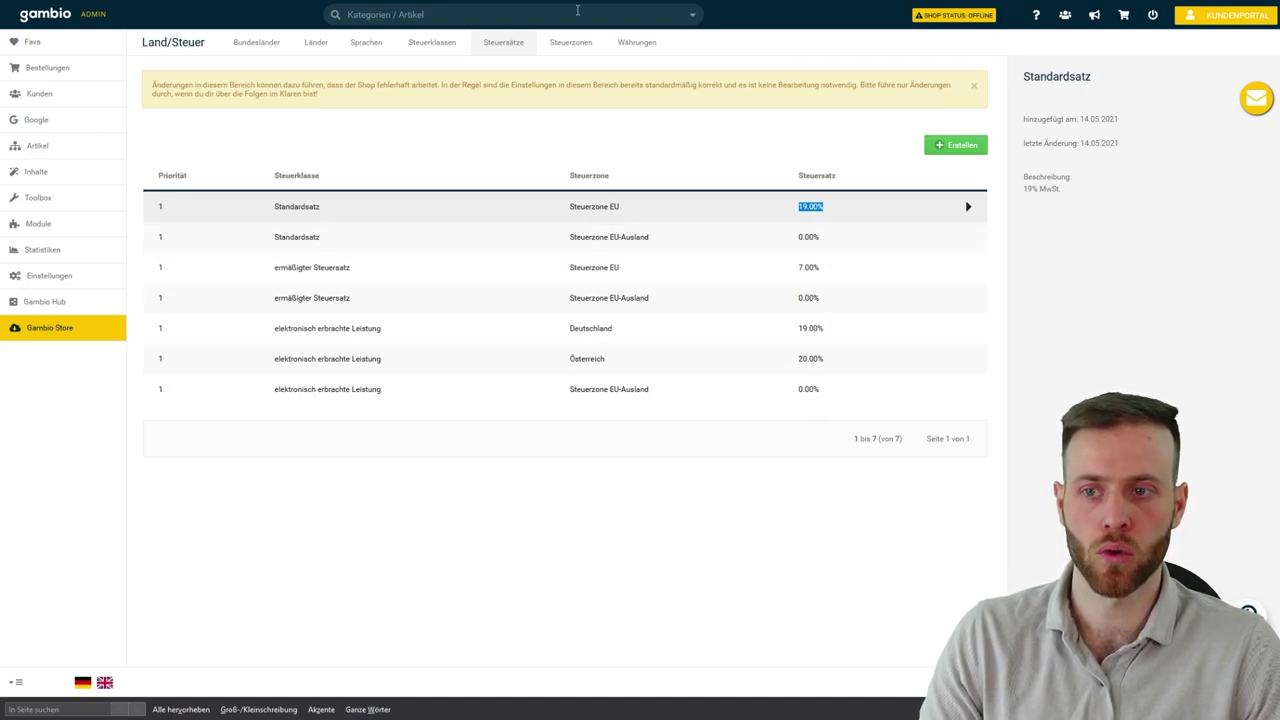
# - Look through the Steuerzonen list and the Währungen page
pyautogui.click(560, 48)
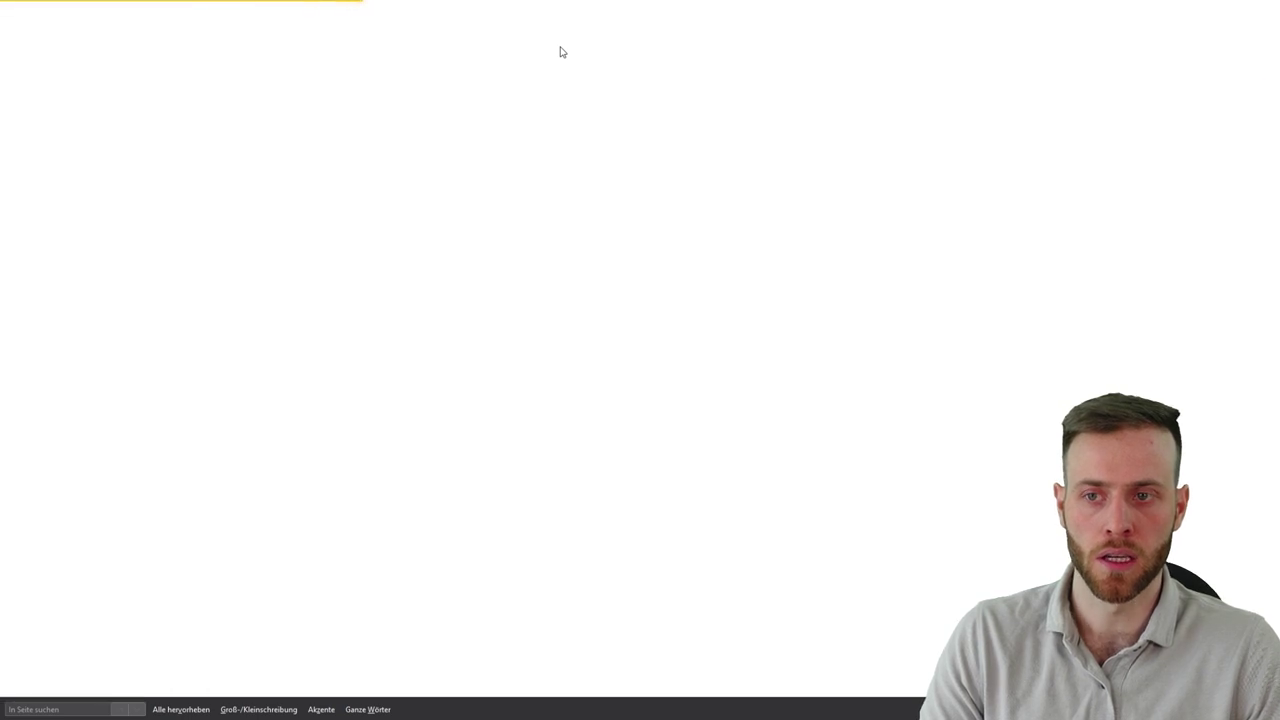
pyautogui.scroll(-2, 508, 274)
pyautogui.scroll(2, 511, 283)
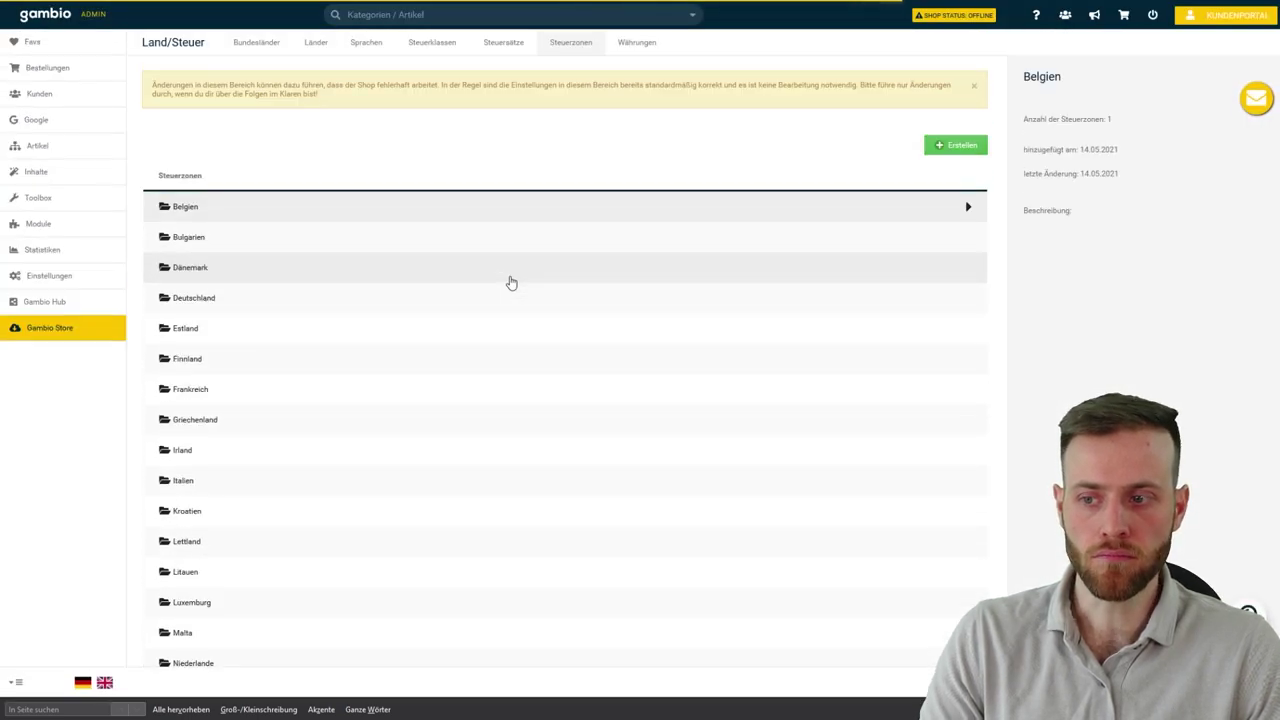
pyautogui.click(636, 50)
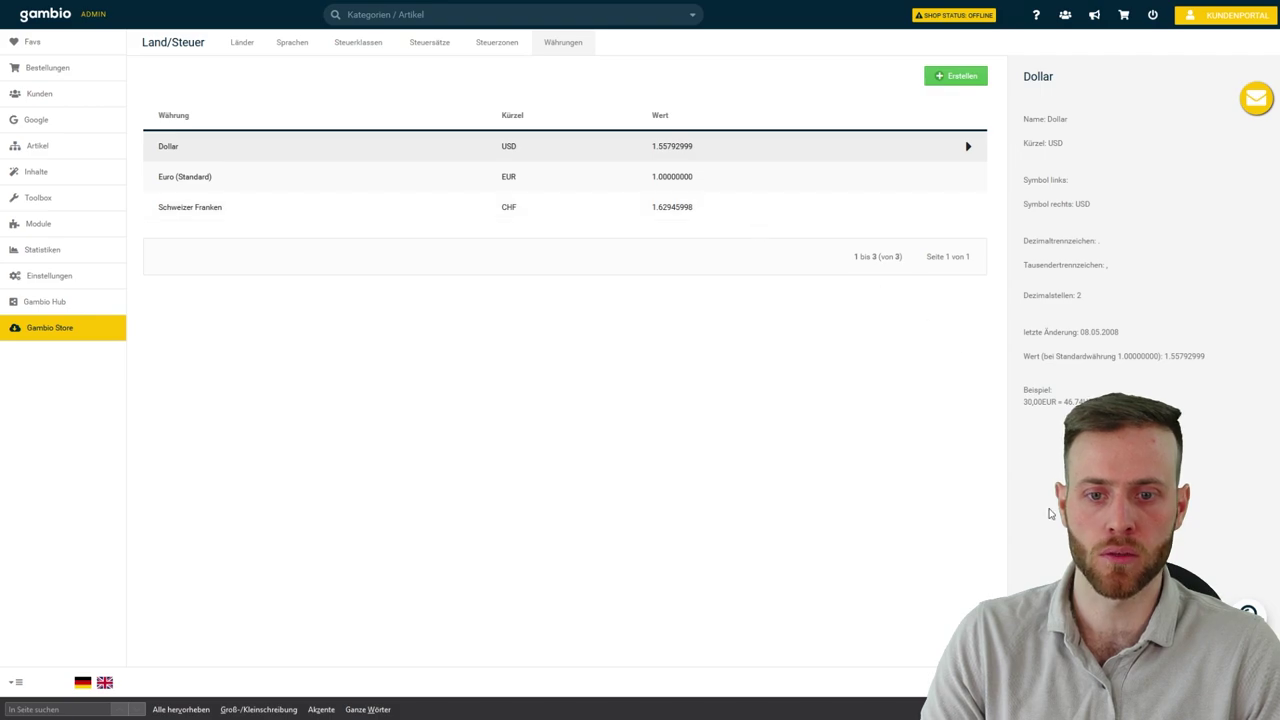
# - Open the System category in Einstellungen and review the e-mail options and the contact and billing e-mail addresses
pyautogui.click(58, 279)
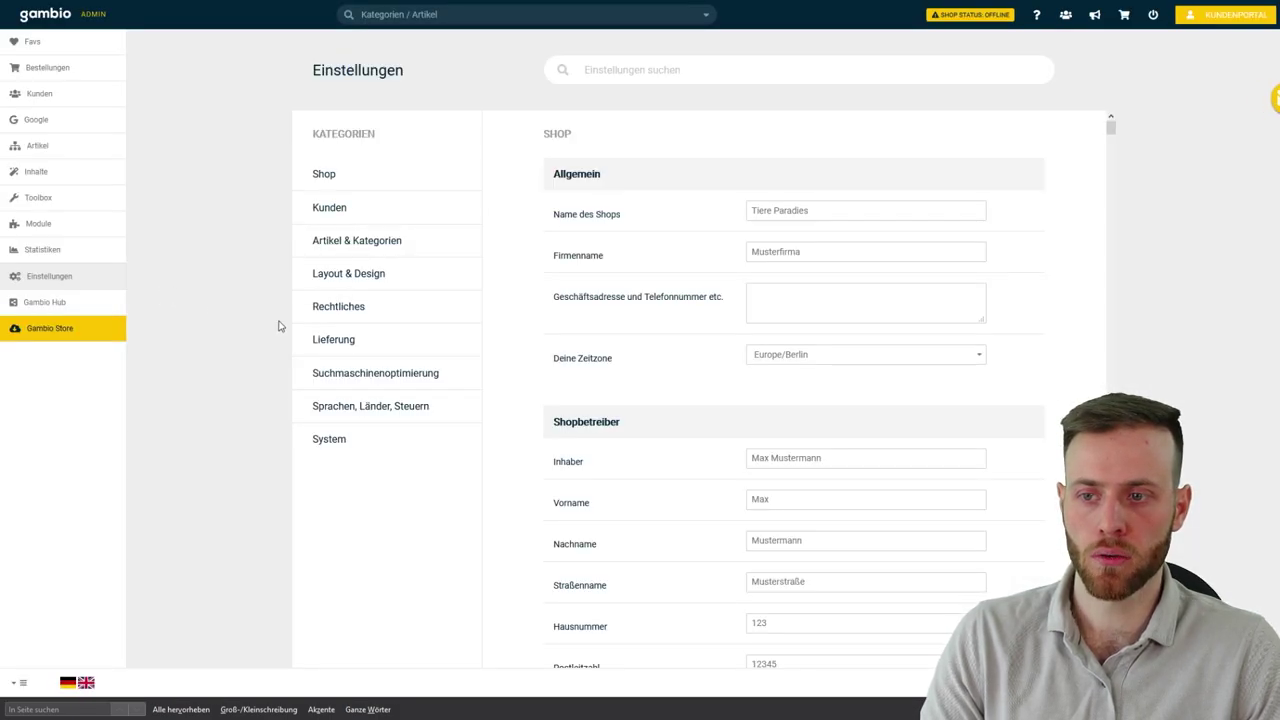
pyautogui.click(340, 442)
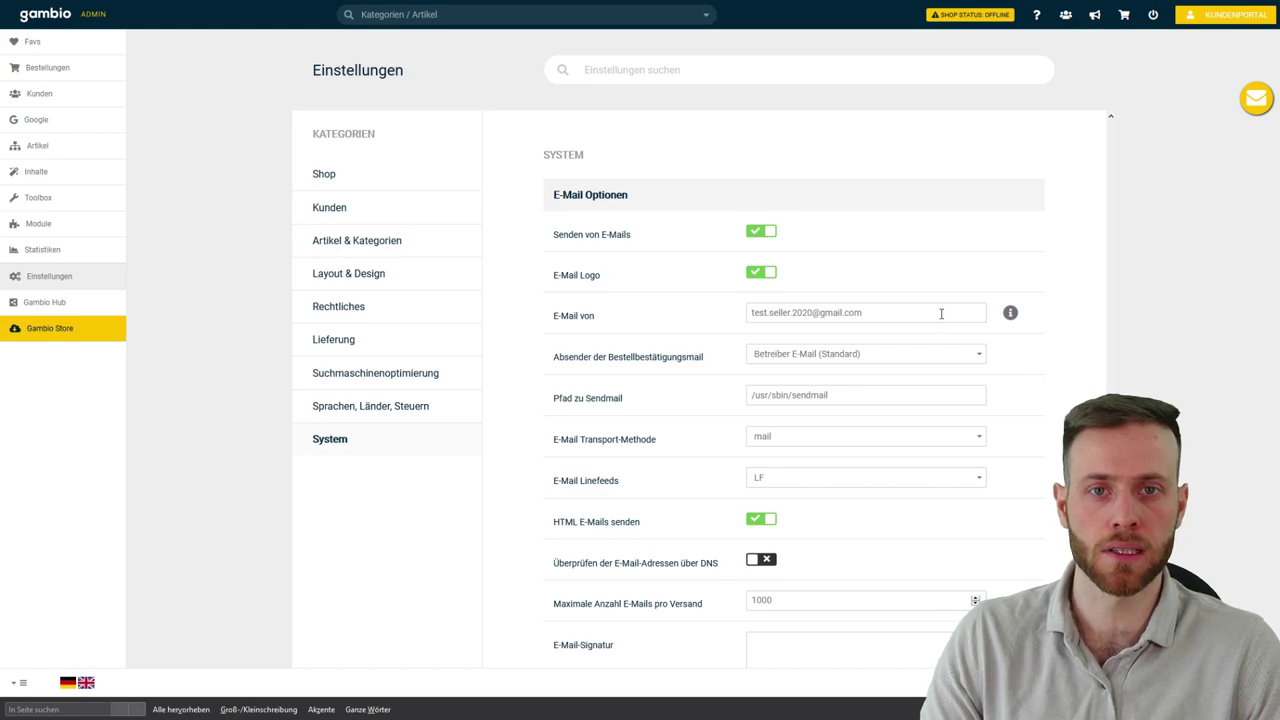
pyautogui.scroll(-3, 1048, 378)
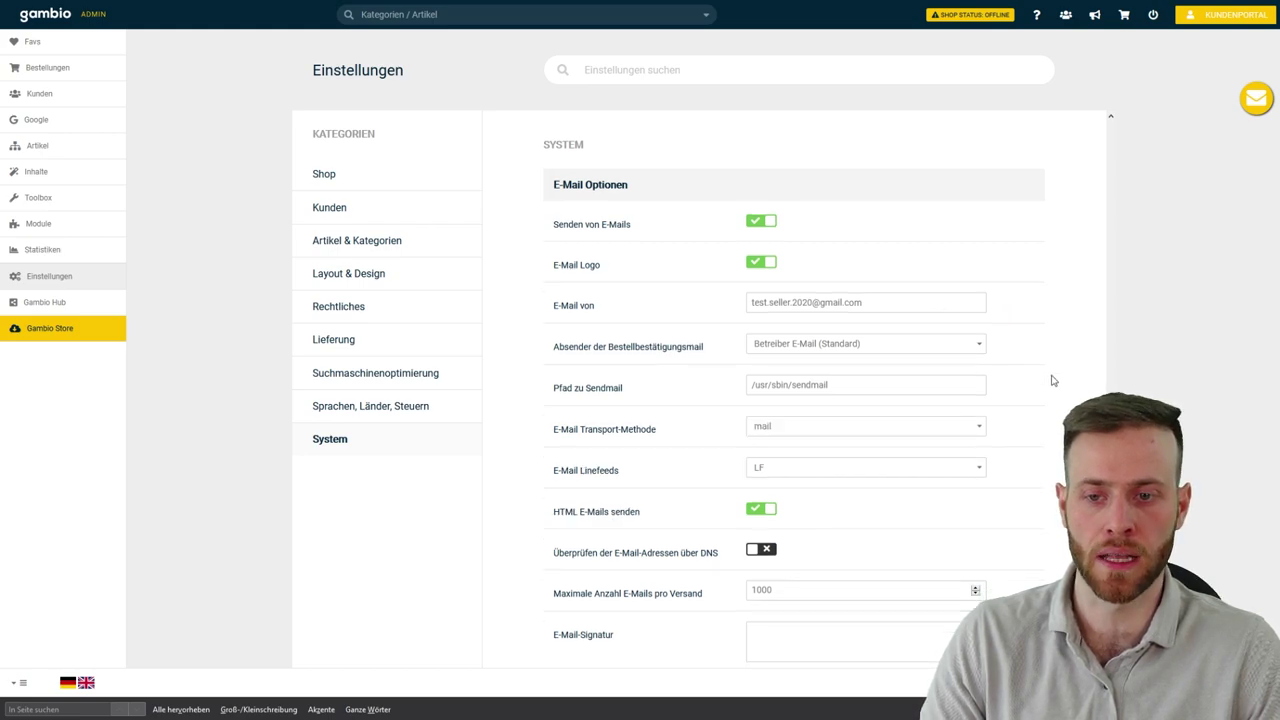
pyautogui.scroll(3, 1052, 380)
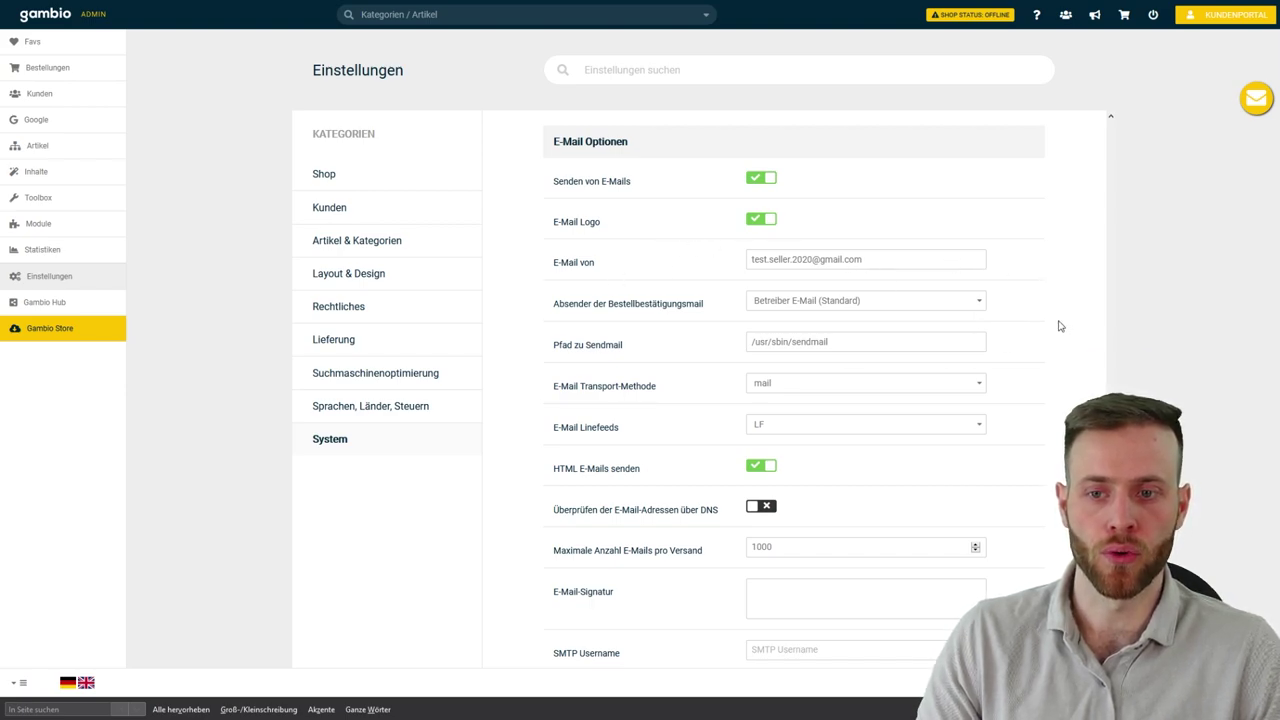
pyautogui.scroll(-7, 1075, 338)
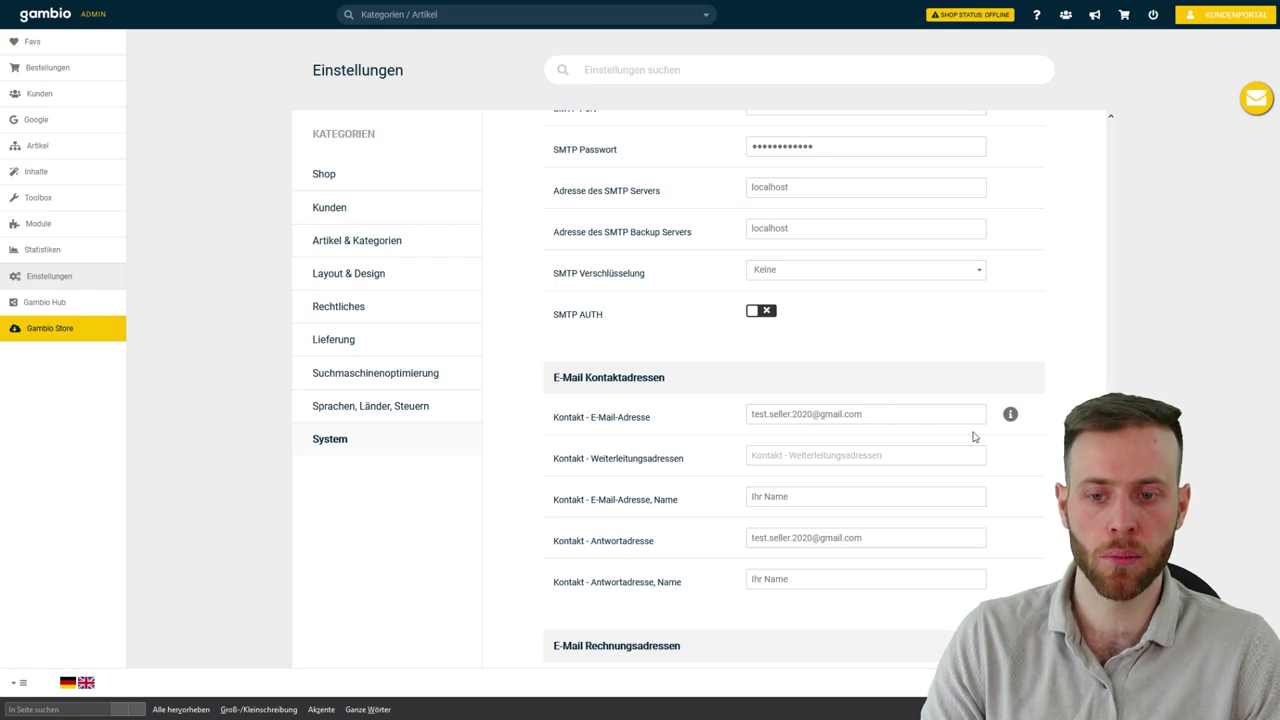
pyautogui.scroll(-3, 975, 437)
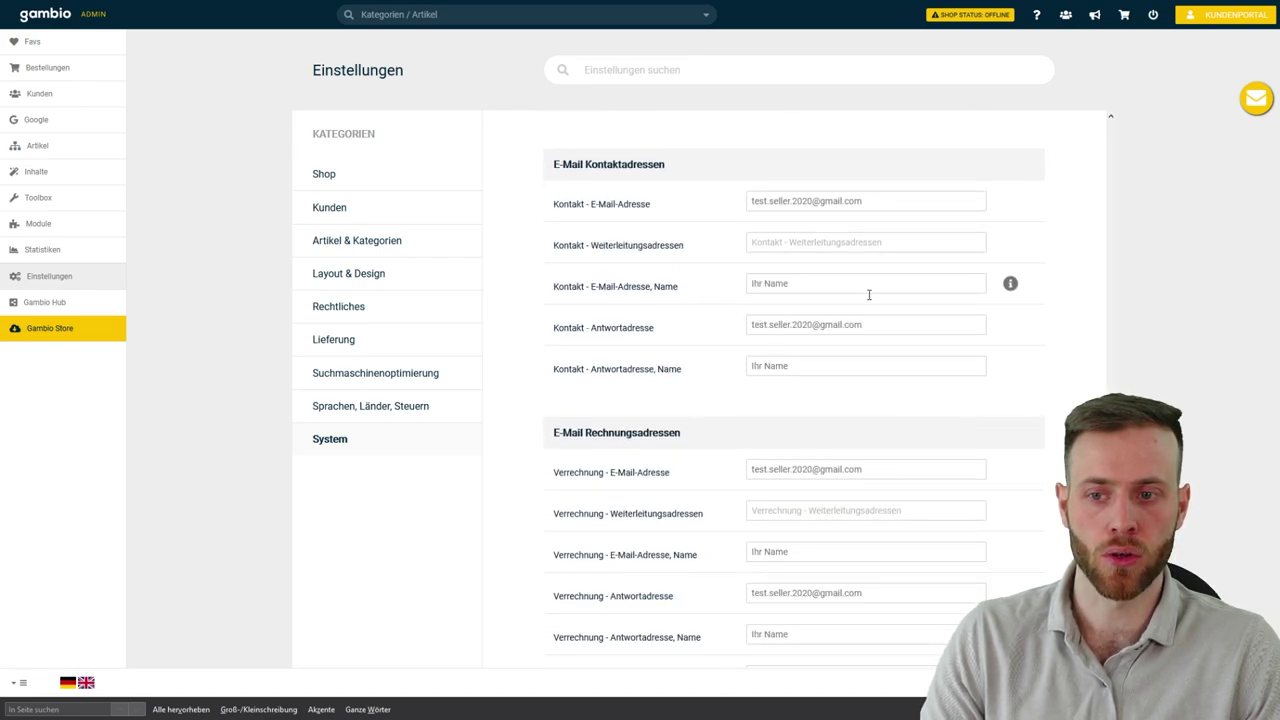
pyautogui.scroll(-3, 811, 403)
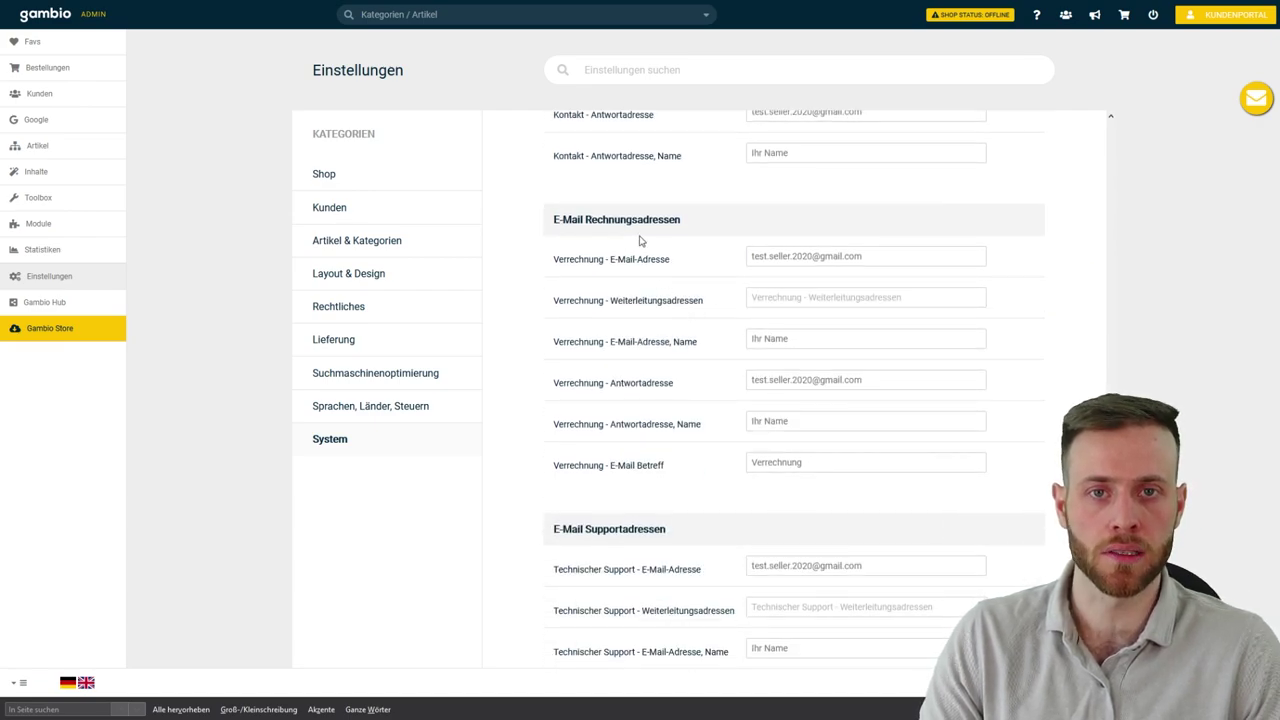
# - Examine the System settings from the support e-mail addresses through invoices, number ranges and password encryption to Sicherheitsabfragen
pyautogui.scroll(-3, 830, 280)
pyautogui.scroll(-5, 838, 288)
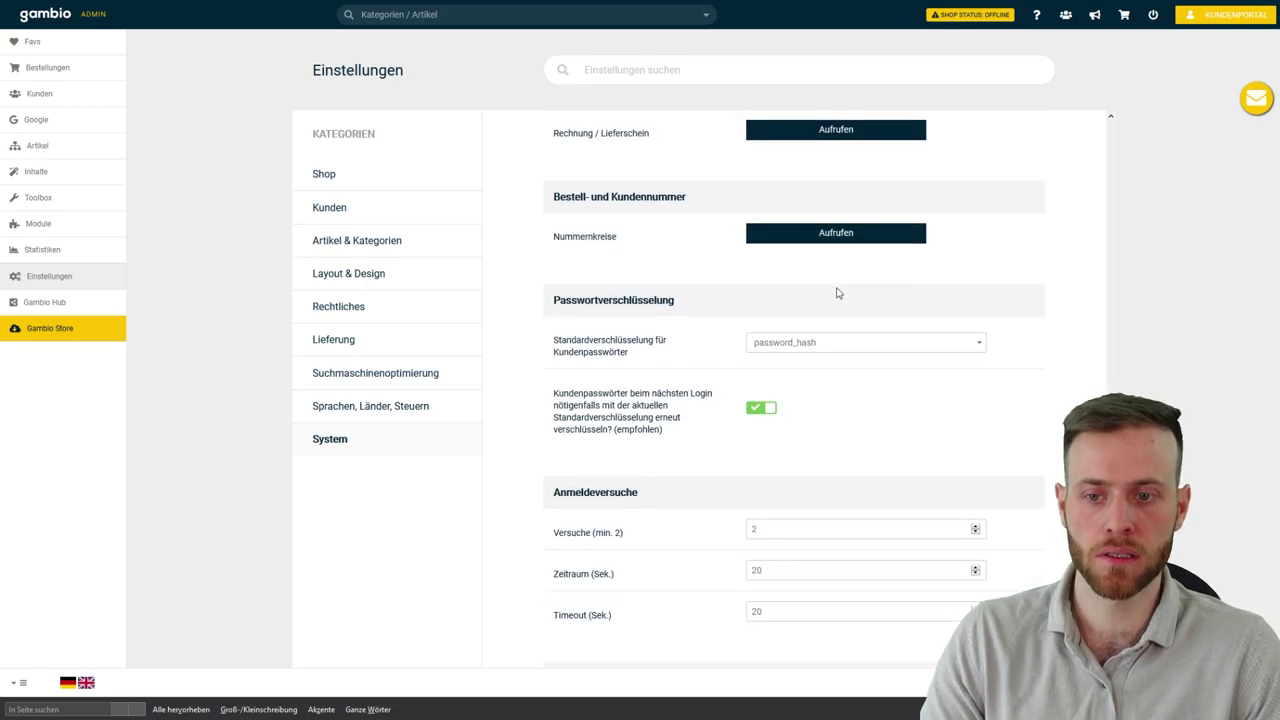
pyautogui.scroll(-1, 838, 293)
pyautogui.scroll(2, 950, 360)
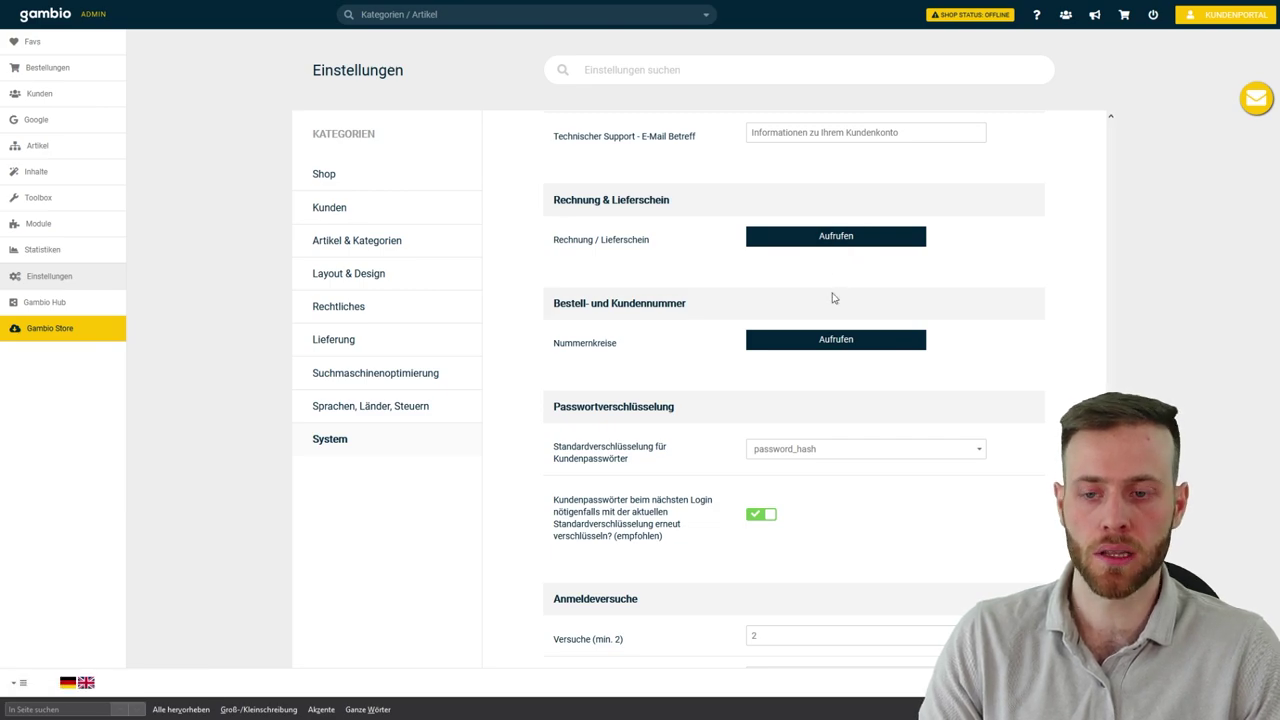
pyautogui.scroll(-4, 831, 299)
pyautogui.scroll(-7, 830, 300)
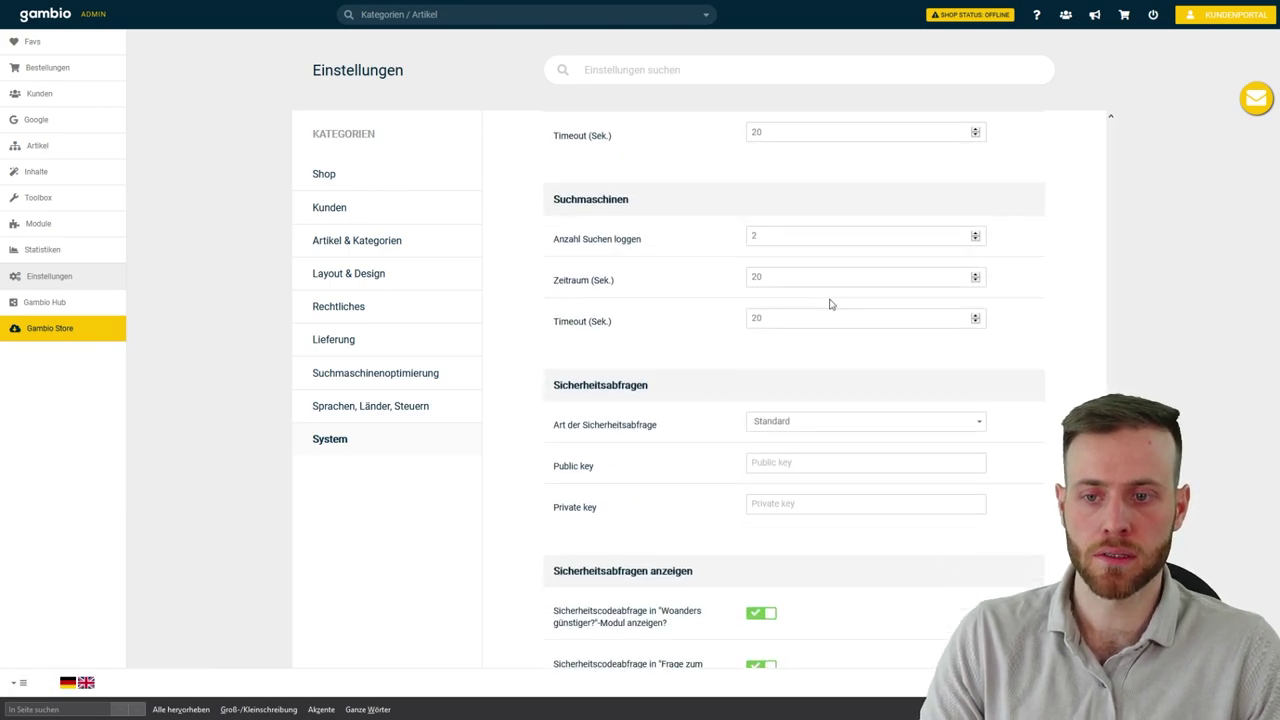
# - Examine the remaining System settings from Wartungsmodus and Gambio Admin through Sessions to Logging
pyautogui.scroll(-6, 830, 304)
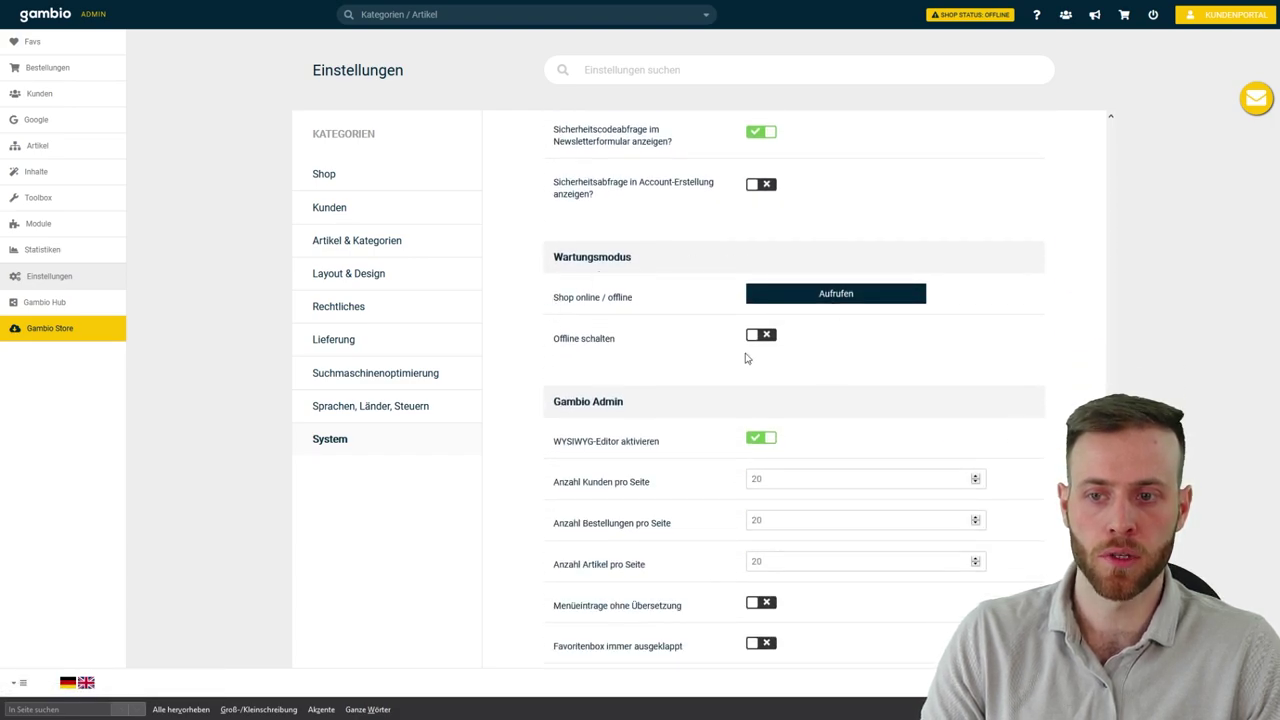
pyautogui.scroll(-3, 769, 362)
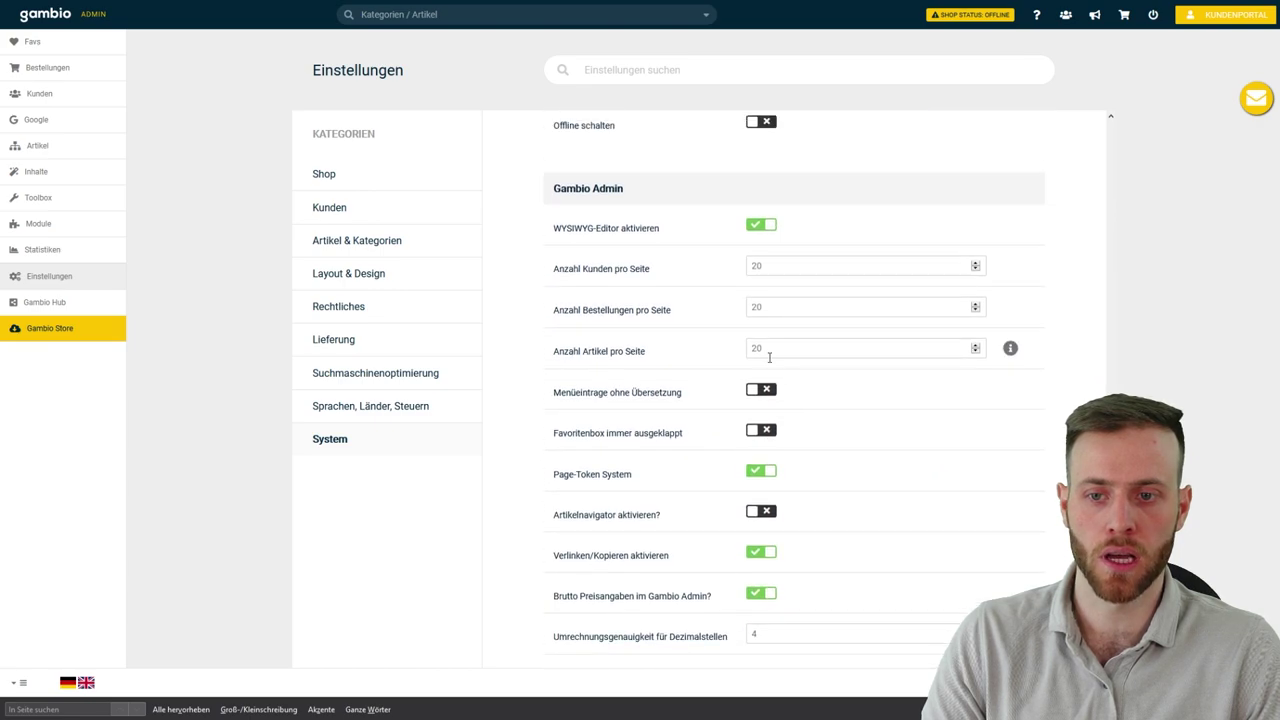
pyautogui.scroll(-7, 769, 362)
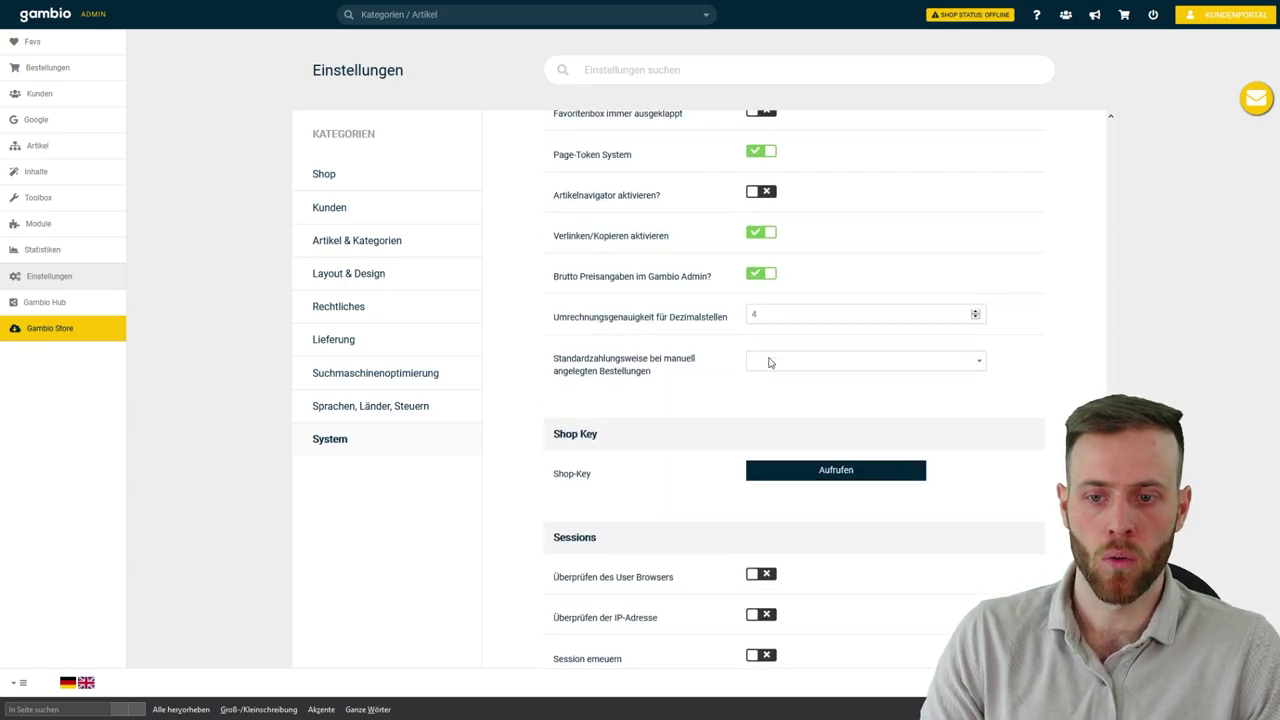
pyautogui.scroll(-6, 769, 362)
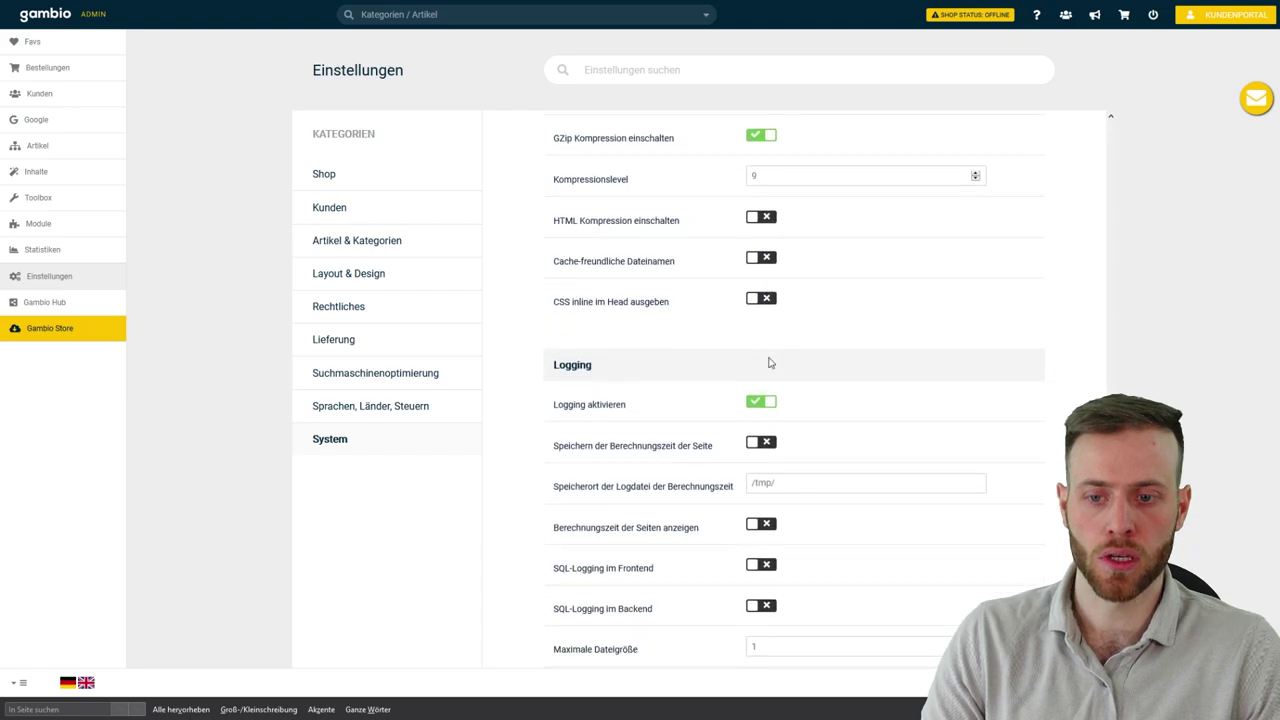